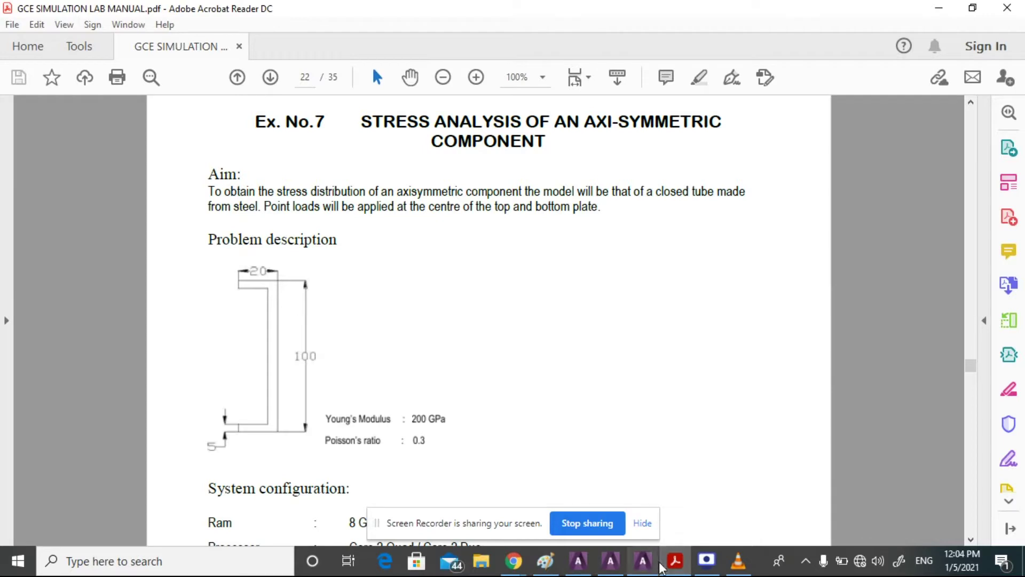
Switch to the ANSYS session, clear its database and start a new one, reading the start file.
{"action": "left_click", "coordinate": [652, 566]}
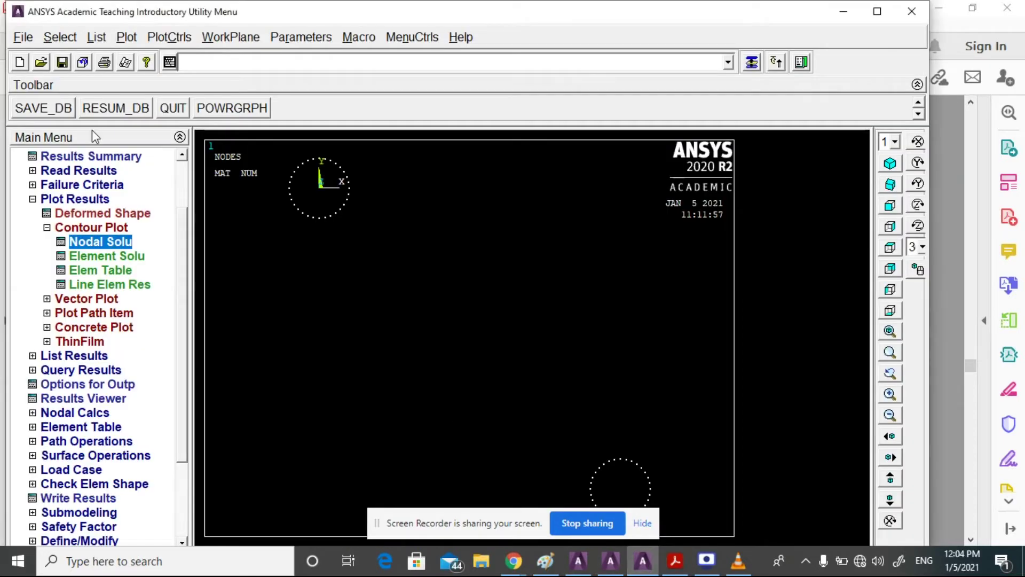
{"action": "left_click", "coordinate": [24, 38]}
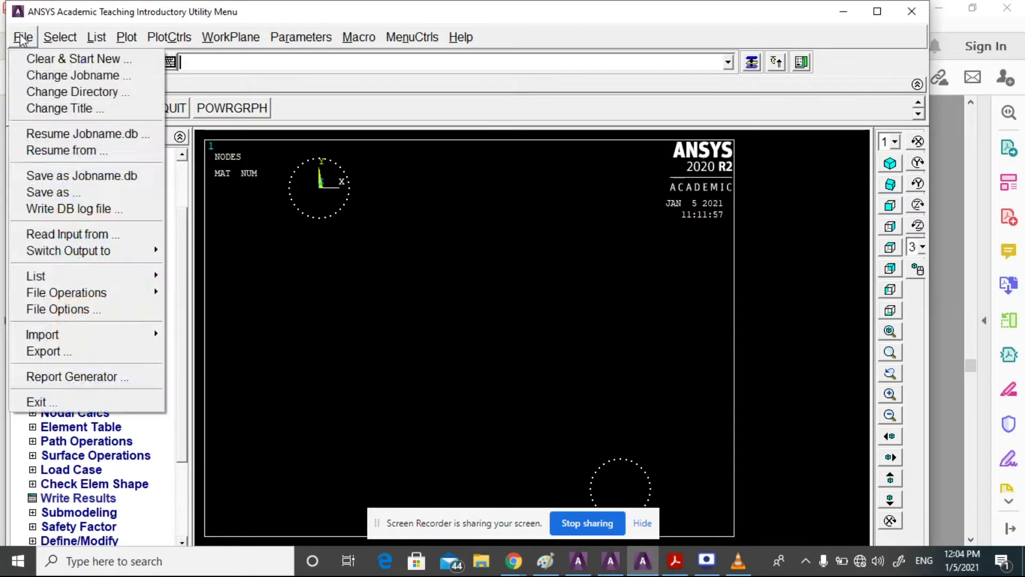
{"action": "left_click", "coordinate": [28, 64]}
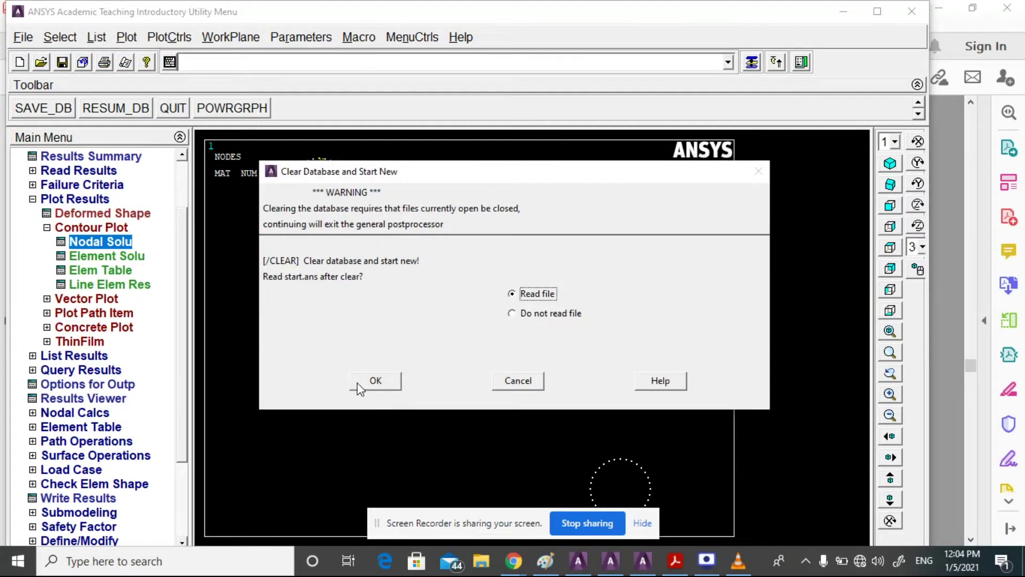
{"action": "left_click", "coordinate": [373, 381]}
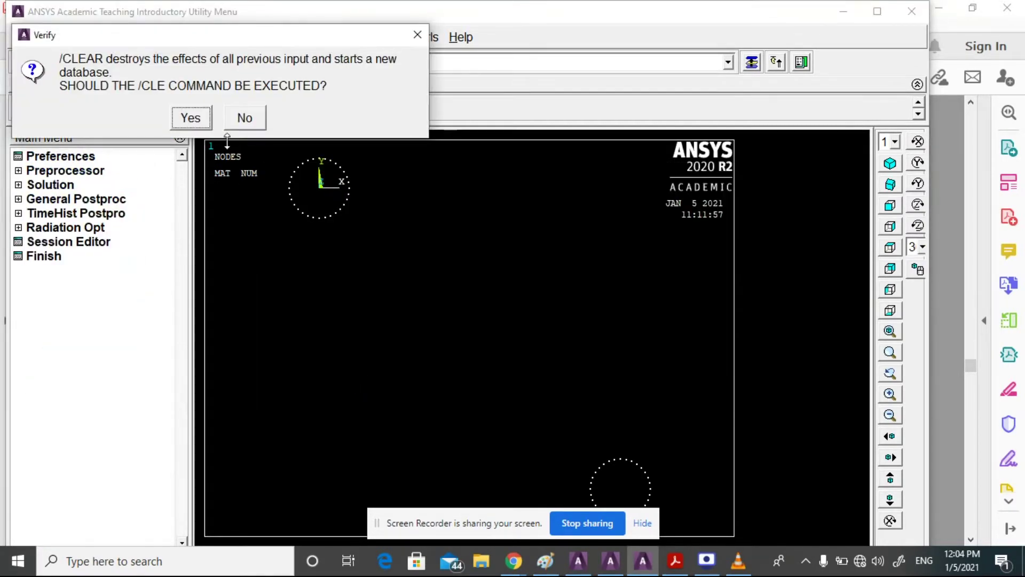
{"action": "left_click", "coordinate": [204, 122]}
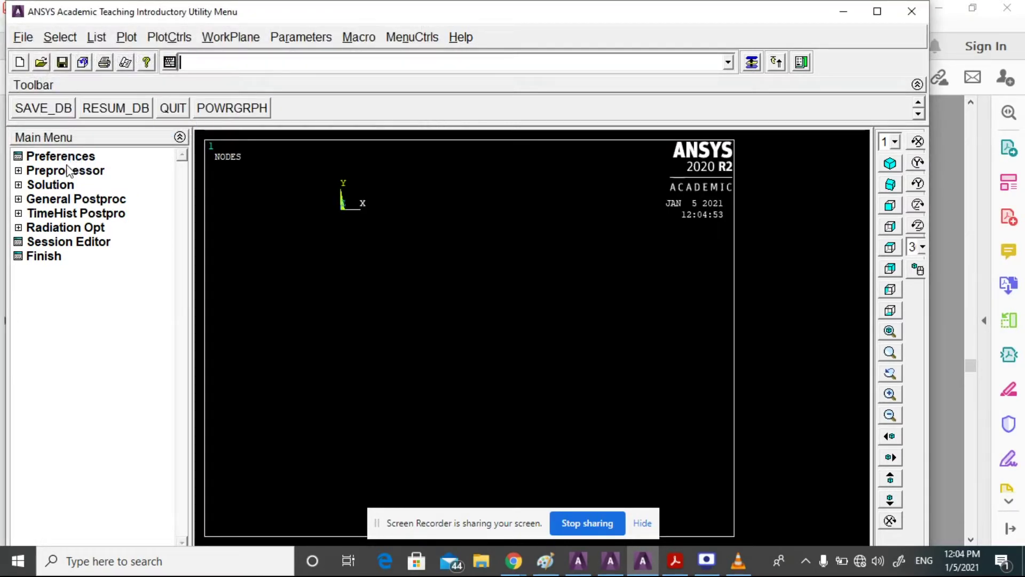
Set the GUI filtering preferences to show only the Structural discipline.
{"action": "left_click", "coordinate": [52, 158]}
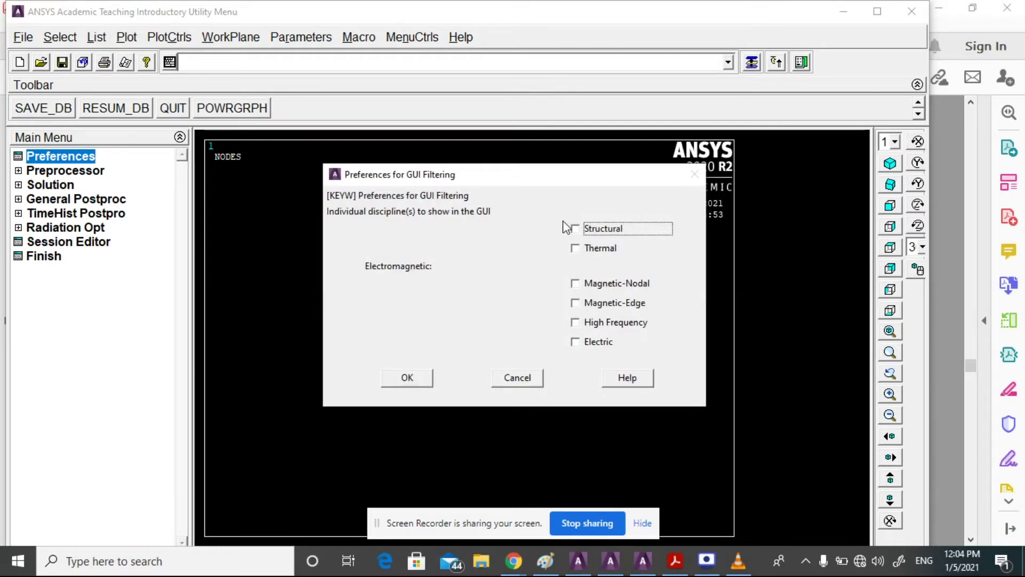
{"action": "left_click", "coordinate": [583, 229]}
{"action": "left_click", "coordinate": [411, 378]}
Add the structural Solid element type 8 node 183 with reference number 1.
{"action": "left_click", "coordinate": [67, 172]}
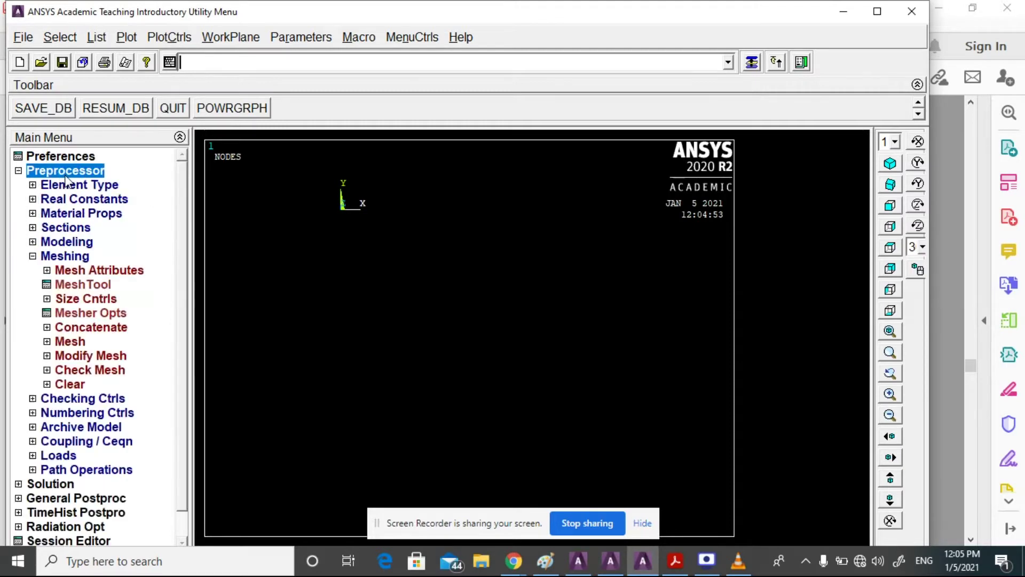
{"action": "left_click", "coordinate": [68, 185]}
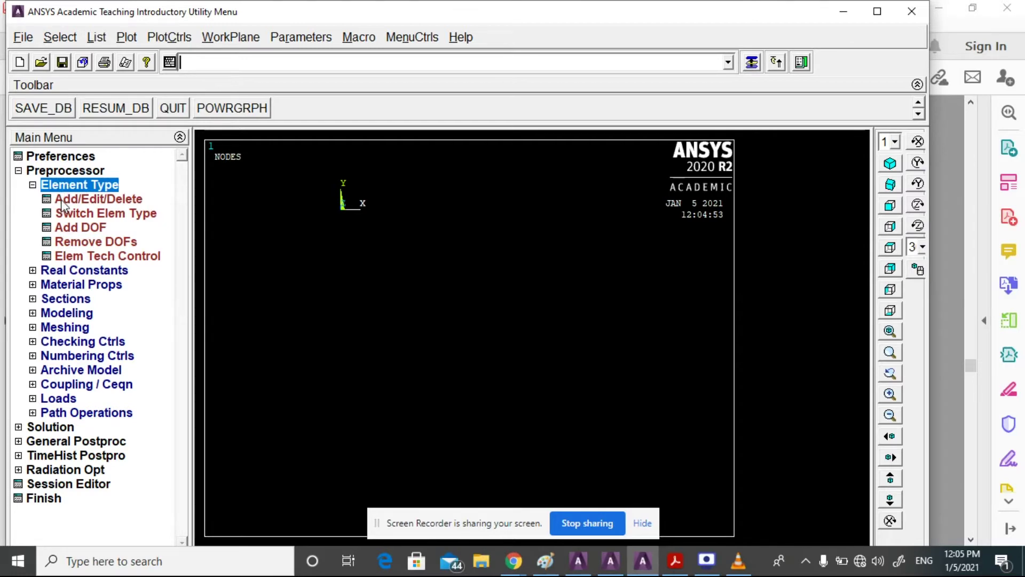
{"action": "left_click", "coordinate": [66, 200]}
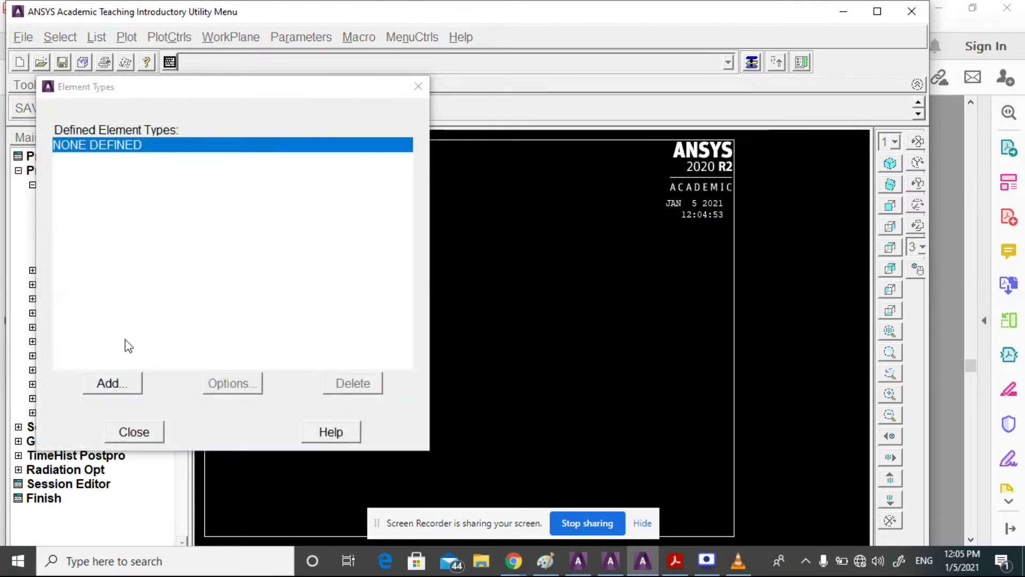
{"action": "left_click", "coordinate": [110, 383]}
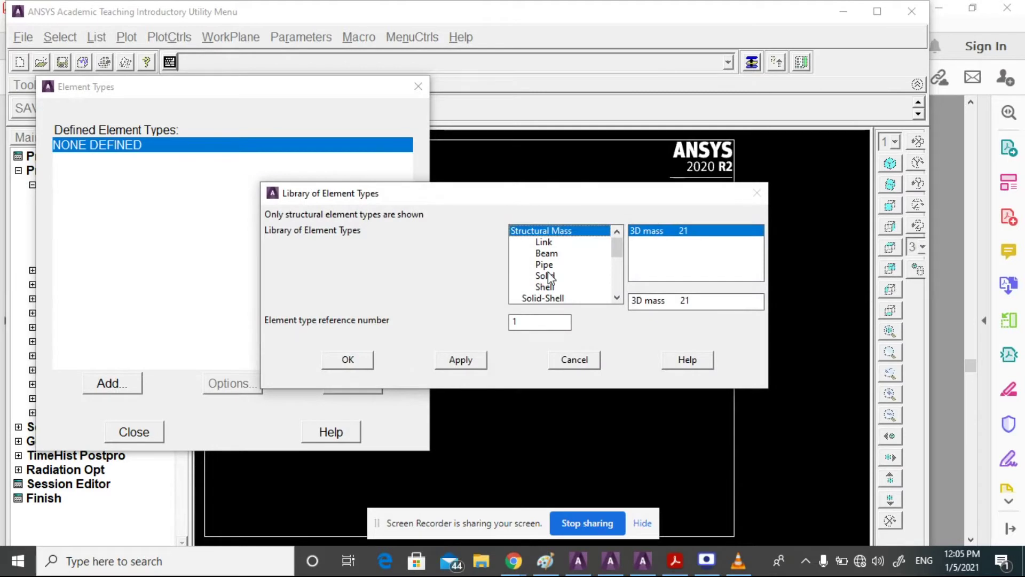
{"action": "left_click", "coordinate": [545, 276]}
{"action": "left_click", "coordinate": [658, 242]}
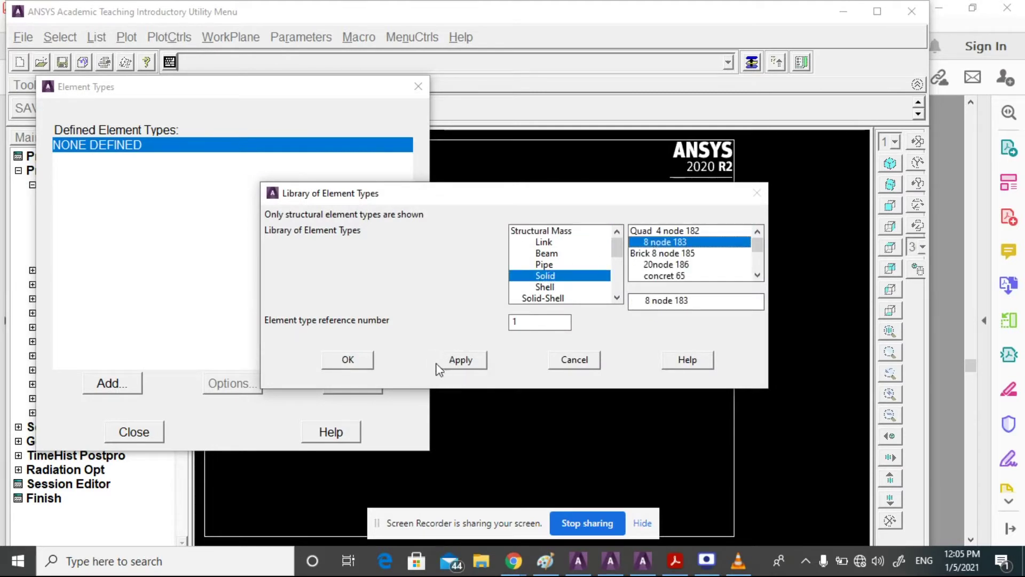
{"action": "left_click", "coordinate": [348, 360]}
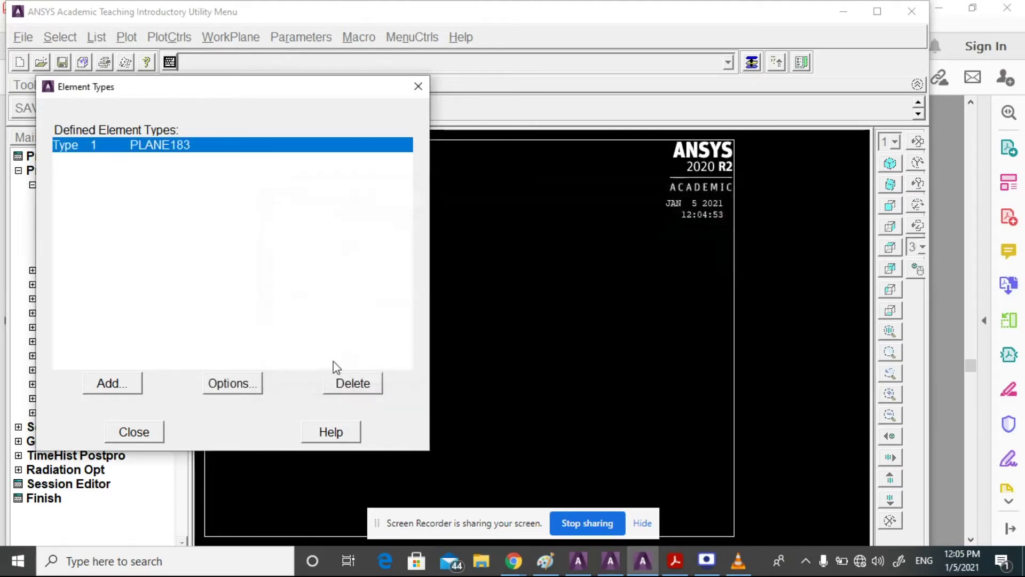
Set the PLANE183 element behavior to Axisymmetric and finish the element type definition.
{"action": "left_click", "coordinate": [221, 383]}
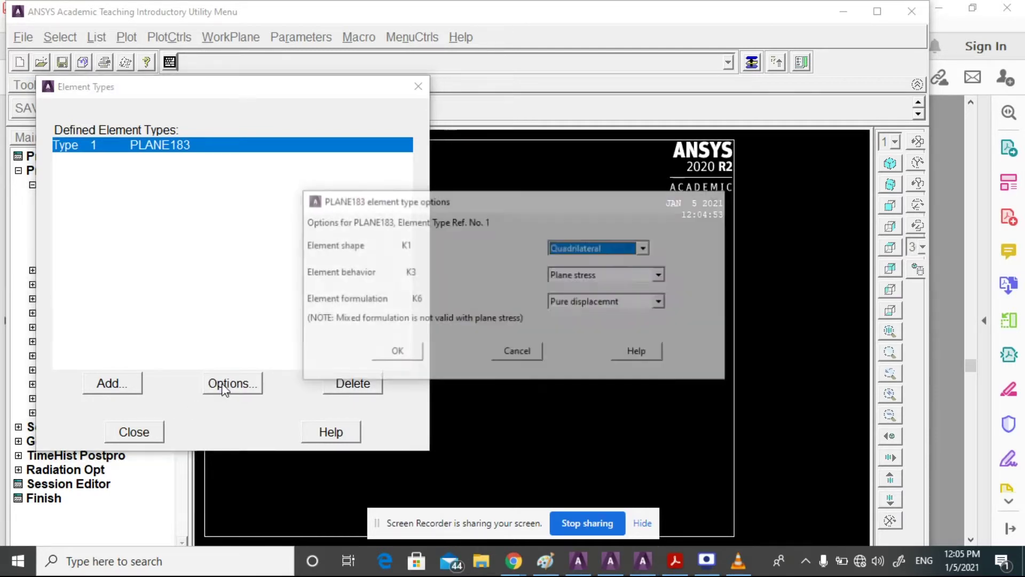
{"action": "left_click", "coordinate": [608, 254]}
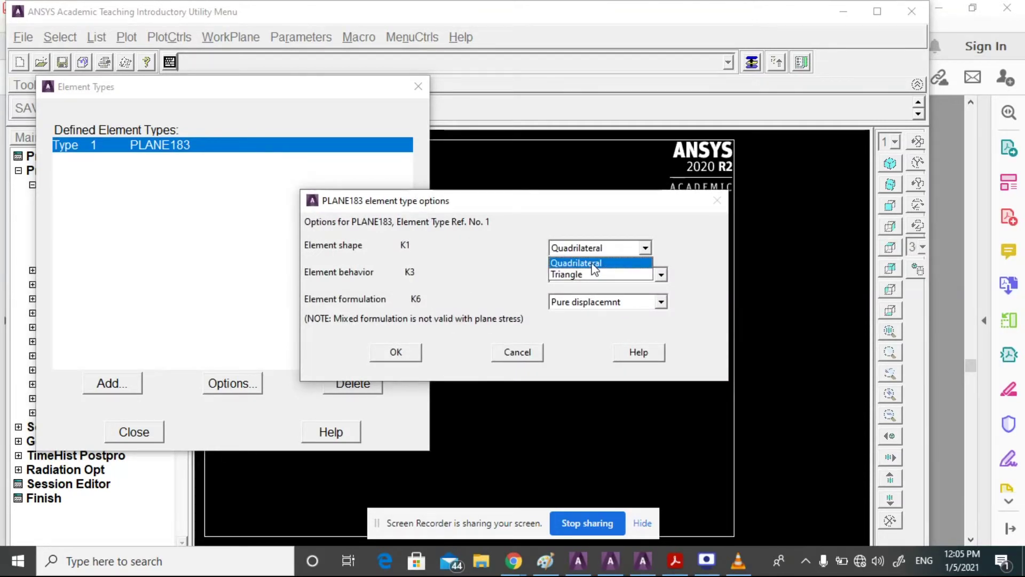
{"action": "left_click", "coordinate": [492, 290]}
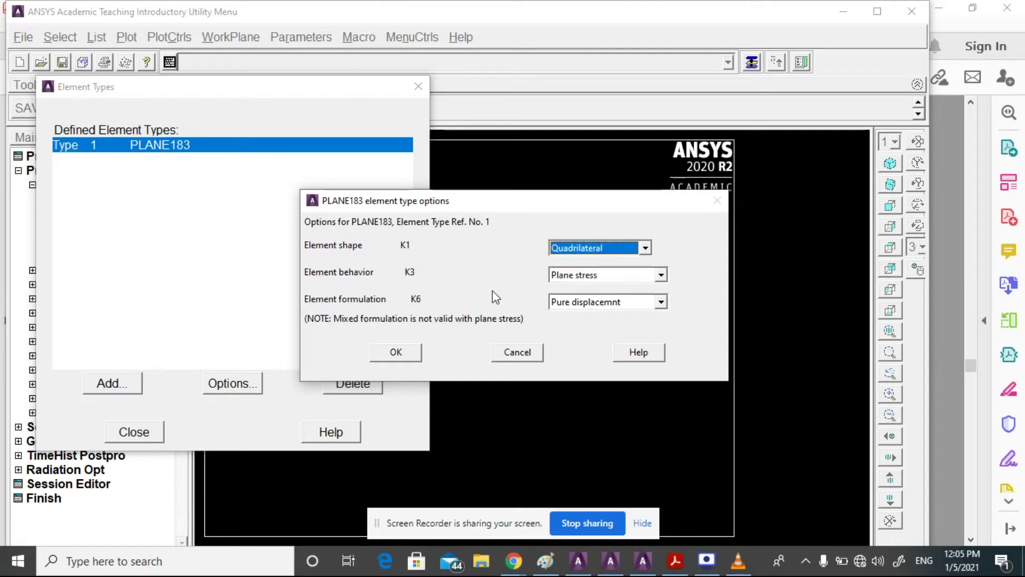
{"action": "left_click", "coordinate": [582, 276]}
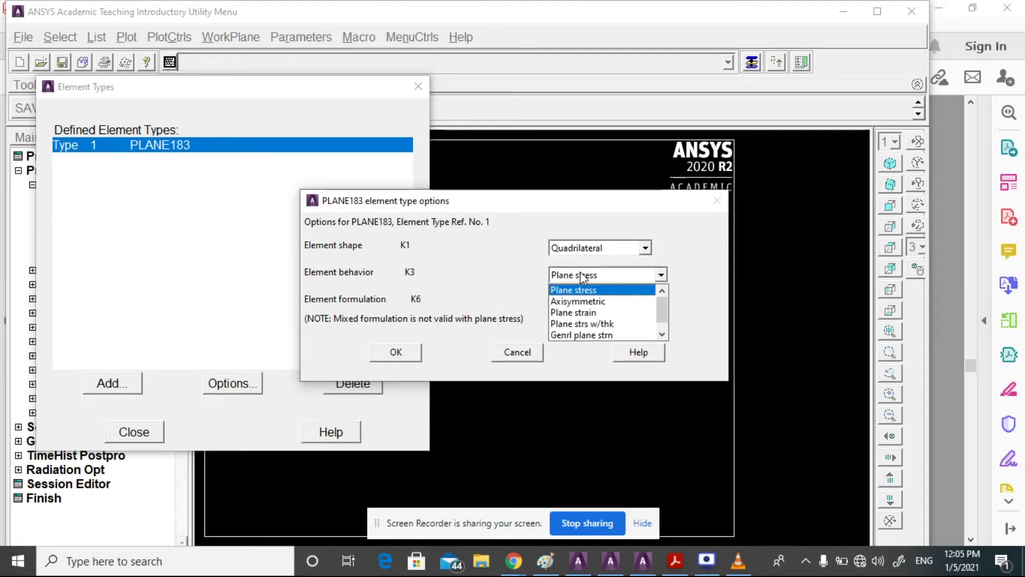
{"action": "left_click", "coordinate": [588, 301]}
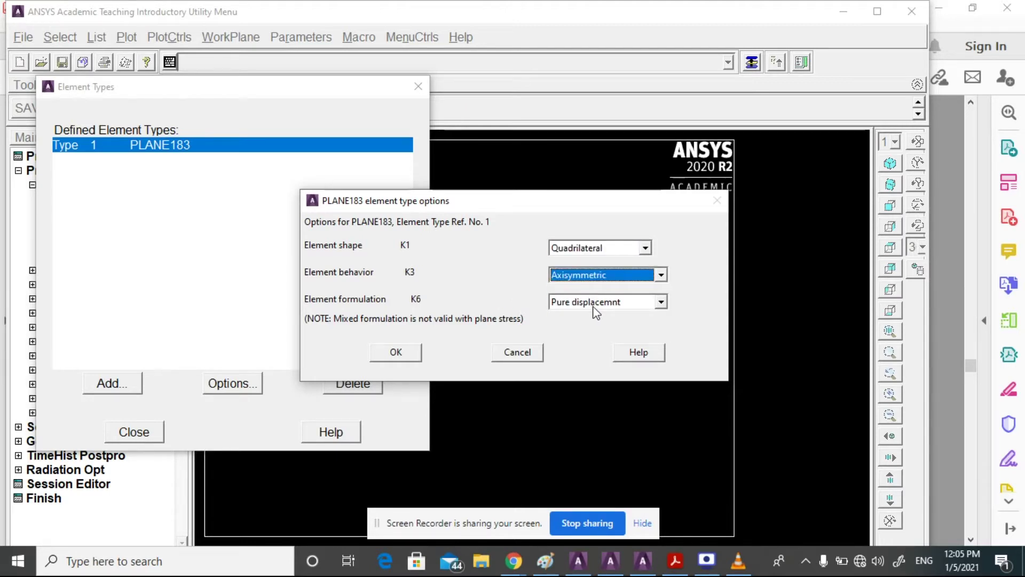
{"action": "left_click", "coordinate": [396, 353]}
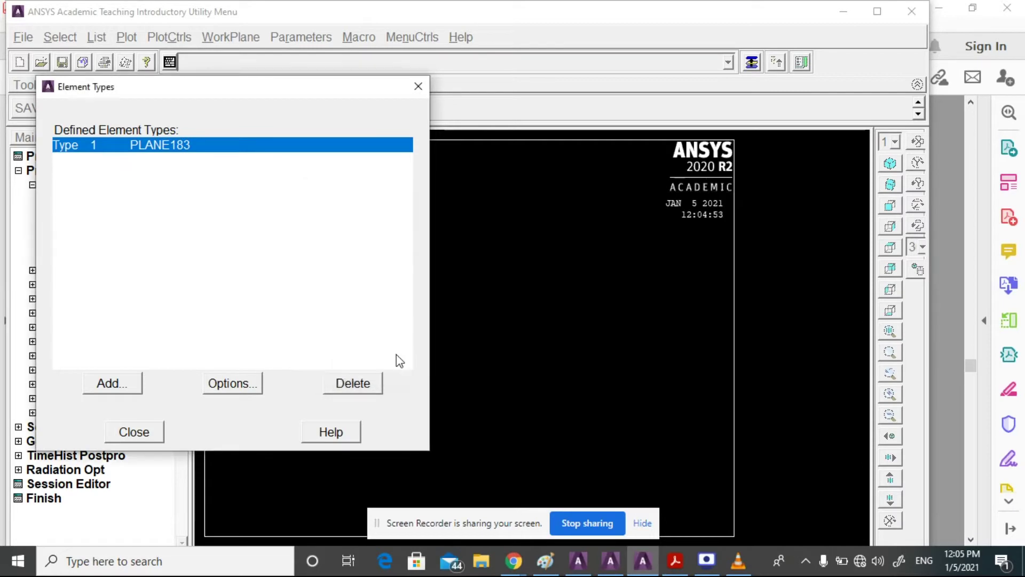
{"action": "left_click", "coordinate": [126, 430]}
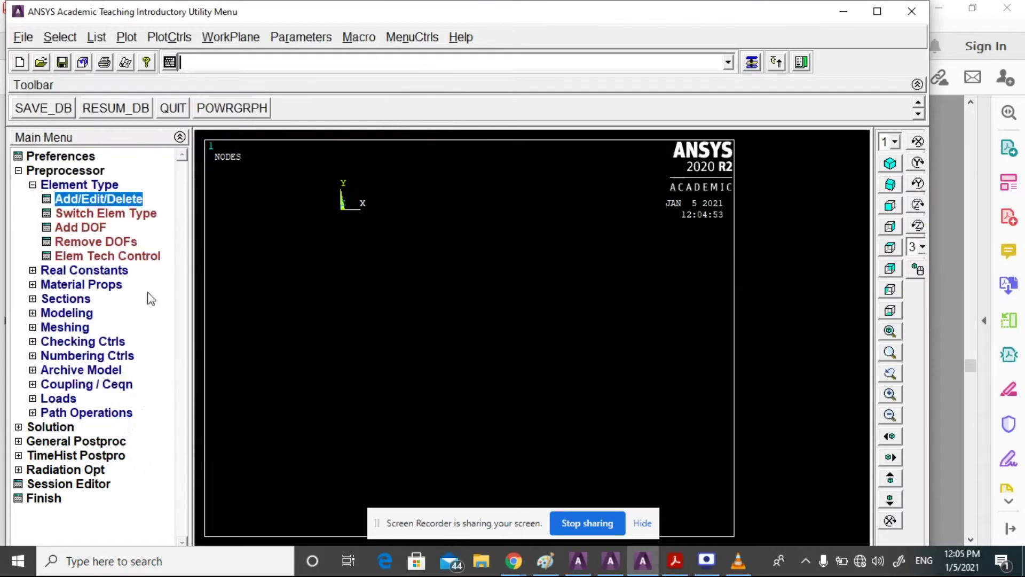
Define material model 1 as structural linear elastic isotropic with EX 2e5 and PRXY 0.3.
{"action": "left_click", "coordinate": [77, 284]}
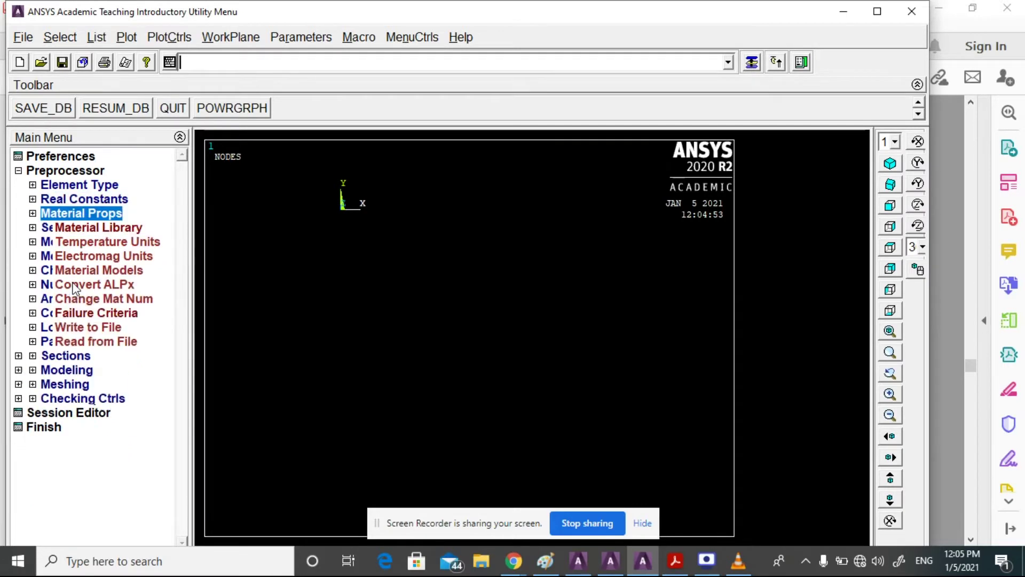
{"action": "left_click", "coordinate": [105, 273]}
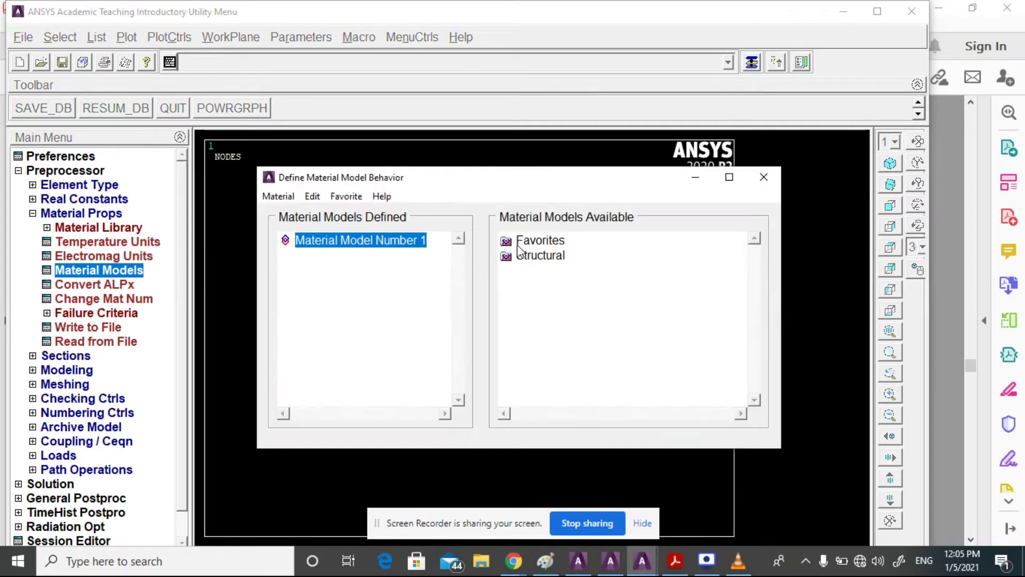
{"action": "double_click", "coordinate": [534, 257]}
{"action": "double_click", "coordinate": [558, 270]}
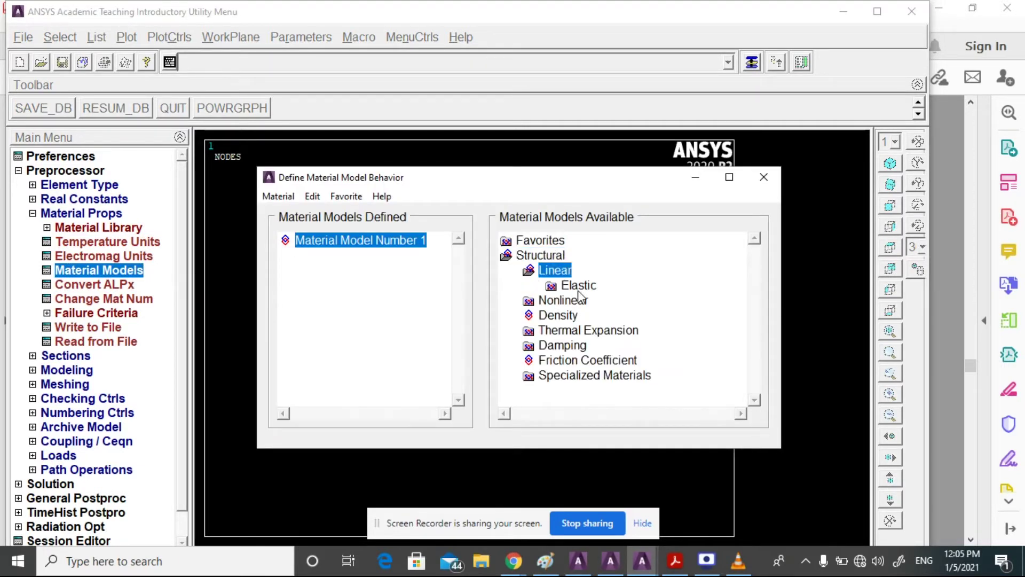
{"action": "double_click", "coordinate": [579, 285]}
{"action": "double_click", "coordinate": [588, 305]}
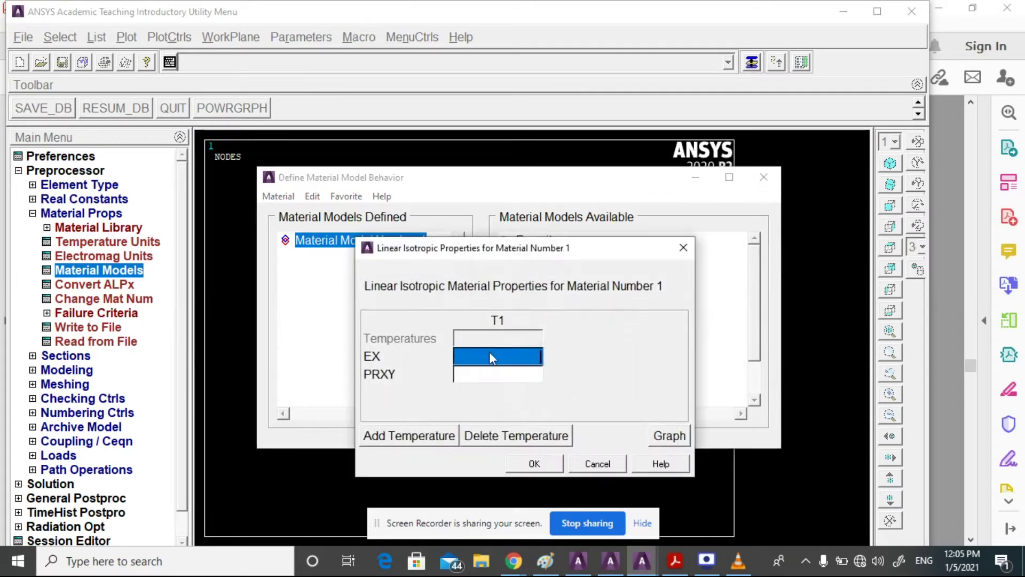
{"action": "type", "text": "2"}
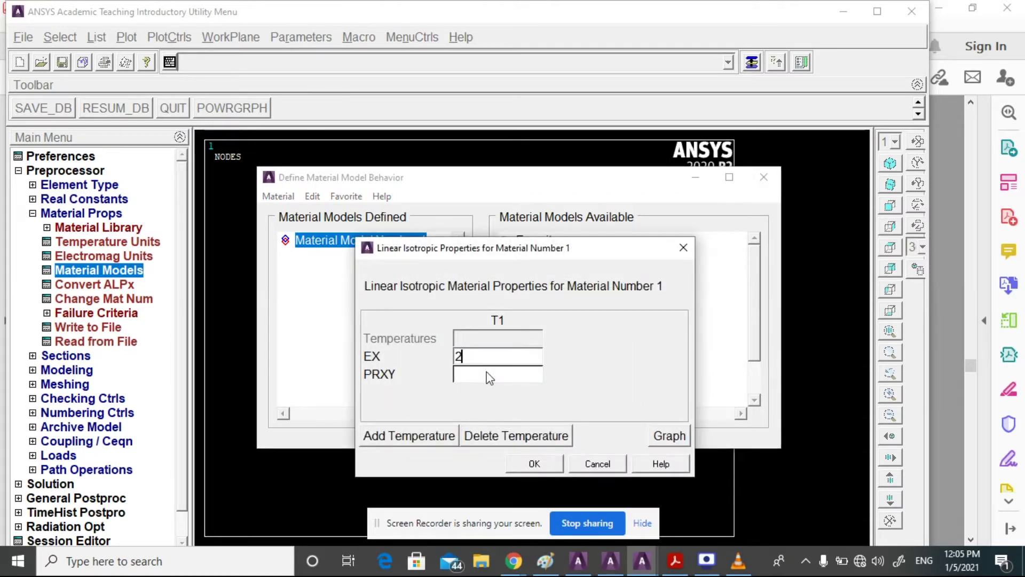
{"action": "type", "text": "e5"}
{"action": "key", "text": "Tab"}
{"action": "type", "text": "0.3"}
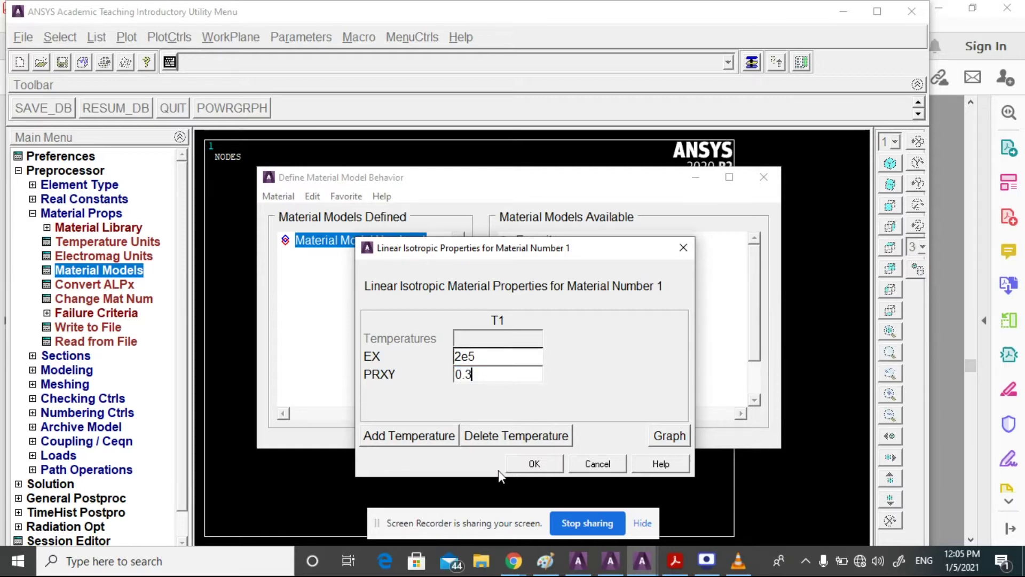
{"action": "left_click", "coordinate": [536, 463]}
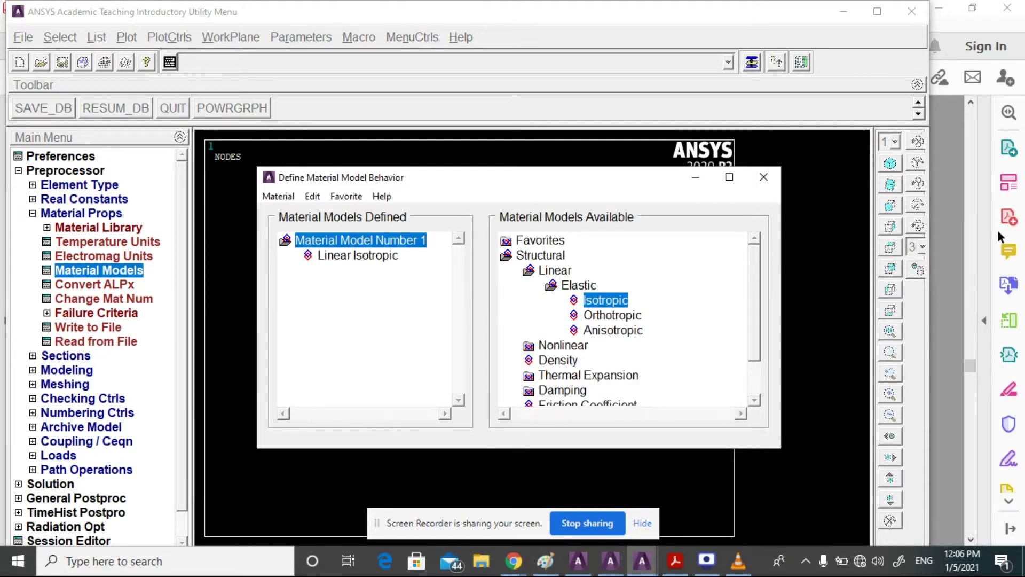
{"action": "left_click", "coordinate": [770, 186]}
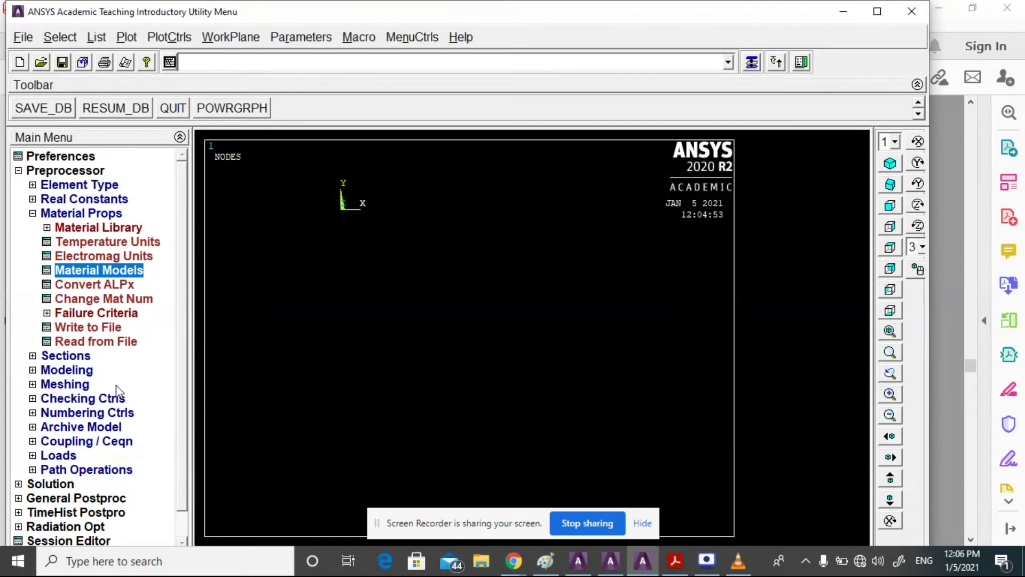
Create a rectangle area by dimensions with X from 0 to 20 and Y from 0 to 5.
{"action": "left_click", "coordinate": [87, 372]}
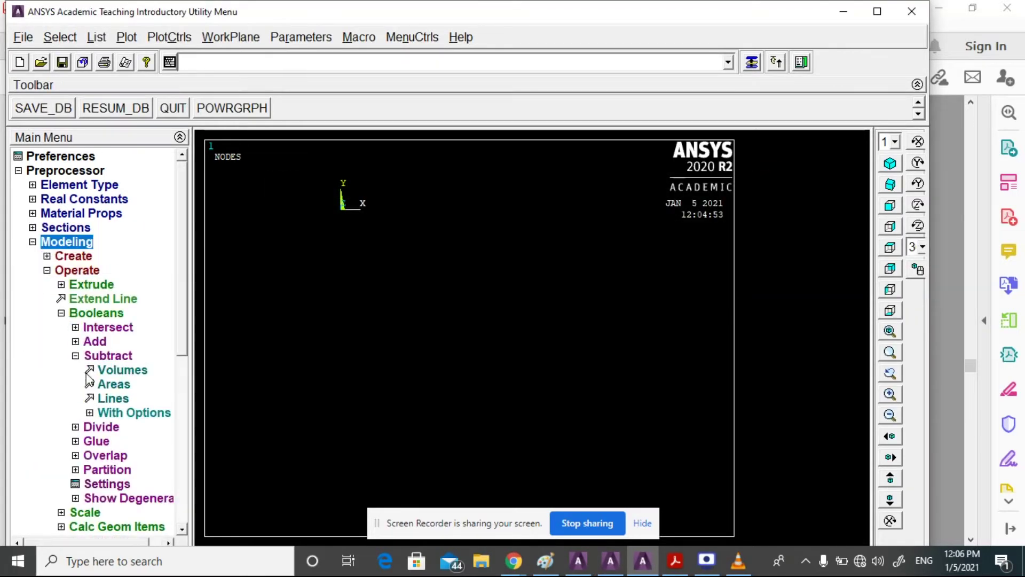
{"action": "left_click", "coordinate": [70, 256]}
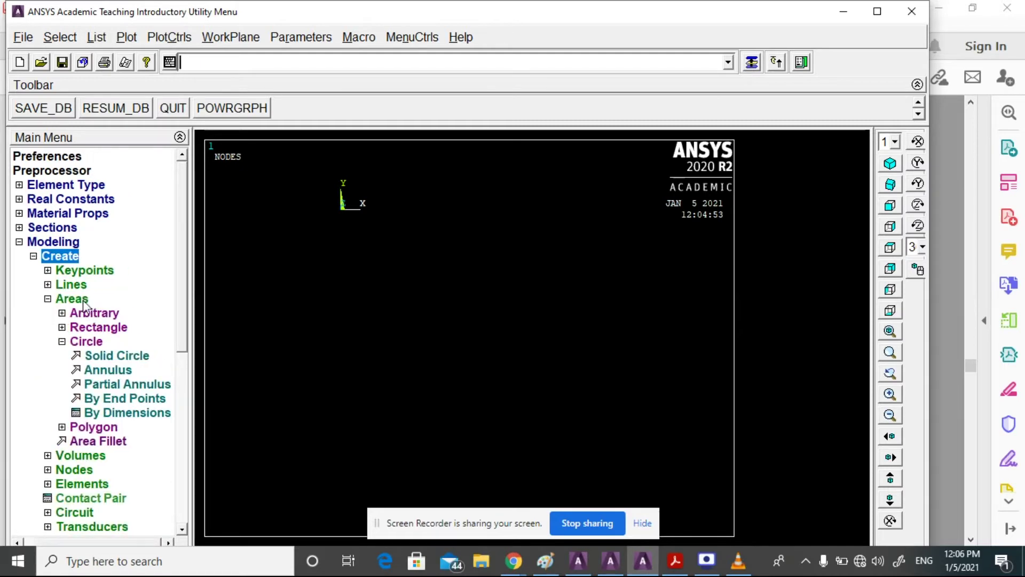
{"action": "left_click", "coordinate": [99, 327]}
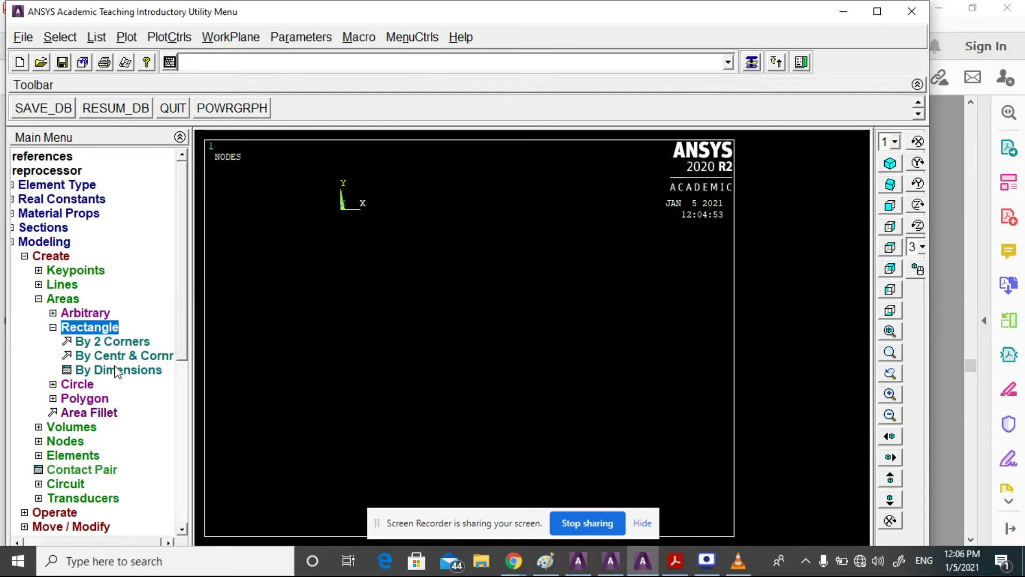
{"action": "left_click", "coordinate": [118, 374]}
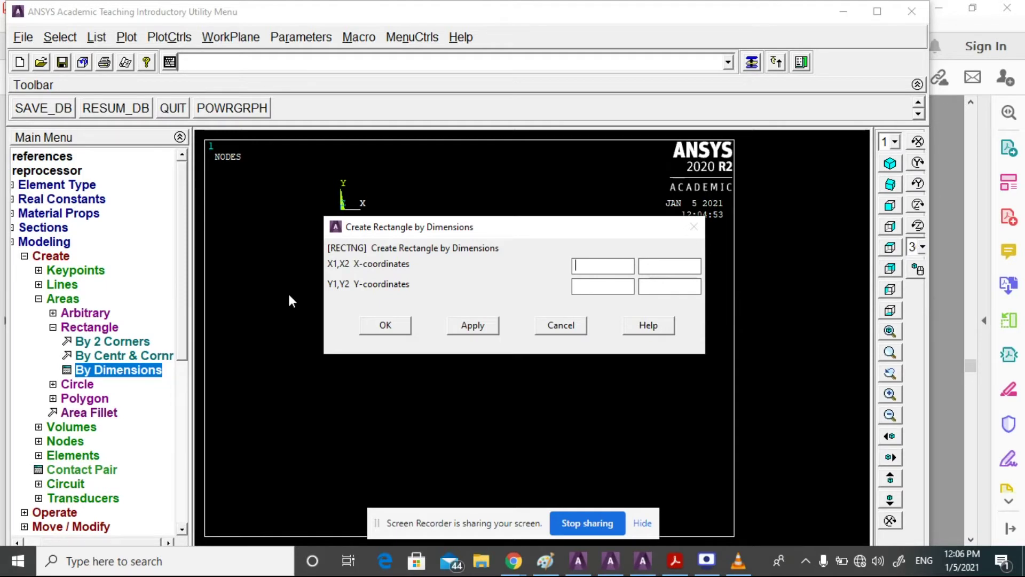
{"action": "type", "text": "0"}
{"action": "key", "text": "Tab"}
{"action": "type", "text": "20"}
{"action": "key", "text": "Tab"}
{"action": "type", "text": "05"}
{"action": "key", "text": "BackSpace"}
{"action": "key", "text": "Tab"}
{"action": "type", "text": "5"}
{"action": "left_click", "coordinate": [472, 327]}
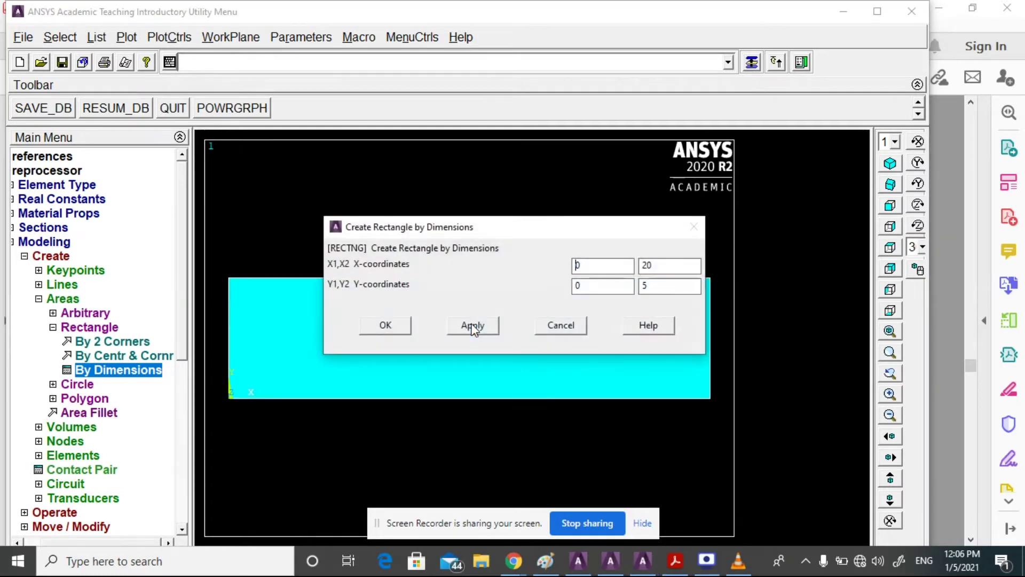
Create a second rectangle area for the wall with X from 15 to 20 and Y from 0 to 100.
{"action": "double_click", "coordinate": [605, 269]}
{"action": "type", "text": "15"}
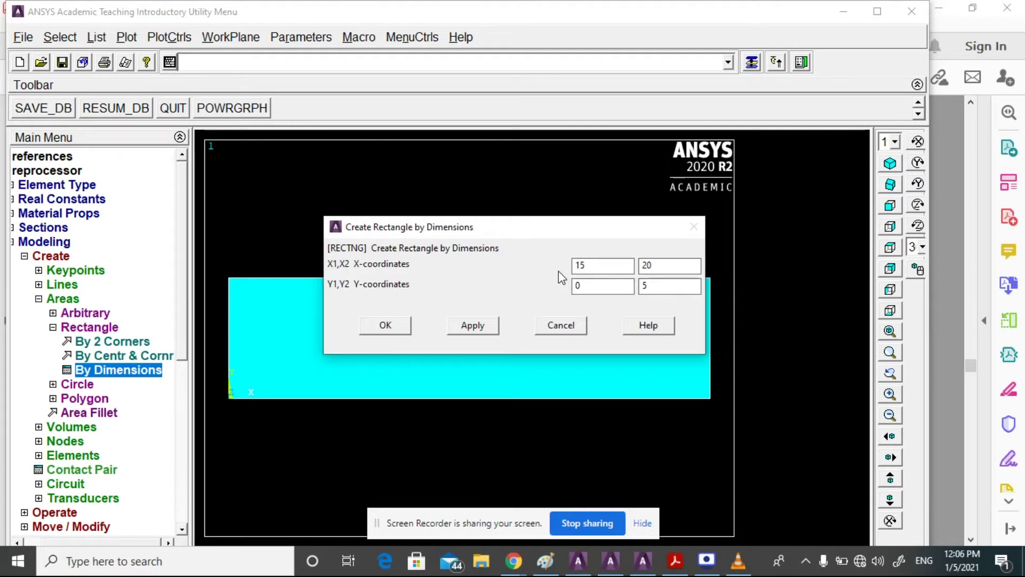
{"action": "type", "text": "29"}
{"action": "key", "text": "Delete"}
{"action": "key", "text": "BackSpace"}
{"action": "type", "text": "0"}
{"action": "type", "text": "100"}
{"action": "left_click", "coordinate": [465, 328]}
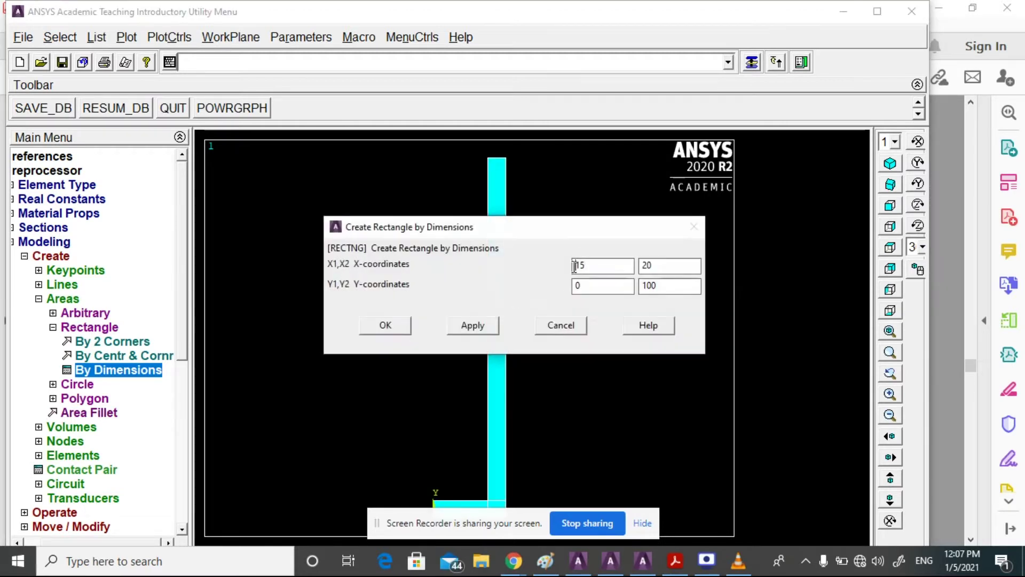
Create a third rectangle area for the top plate with X from 0 to 20 and Y from 95 to 100.
{"action": "double_click", "coordinate": [590, 265]}
{"action": "type", "text": "0"}
{"action": "key", "text": "Tab"}
{"action": "type", "text": "20"}
{"action": "left_click", "coordinate": [666, 267]}
{"action": "key", "text": "BackSpace"}
{"action": "key", "text": "BackSpace"}
{"action": "type", "text": "95"}
{"action": "left_click", "coordinate": [472, 325]}
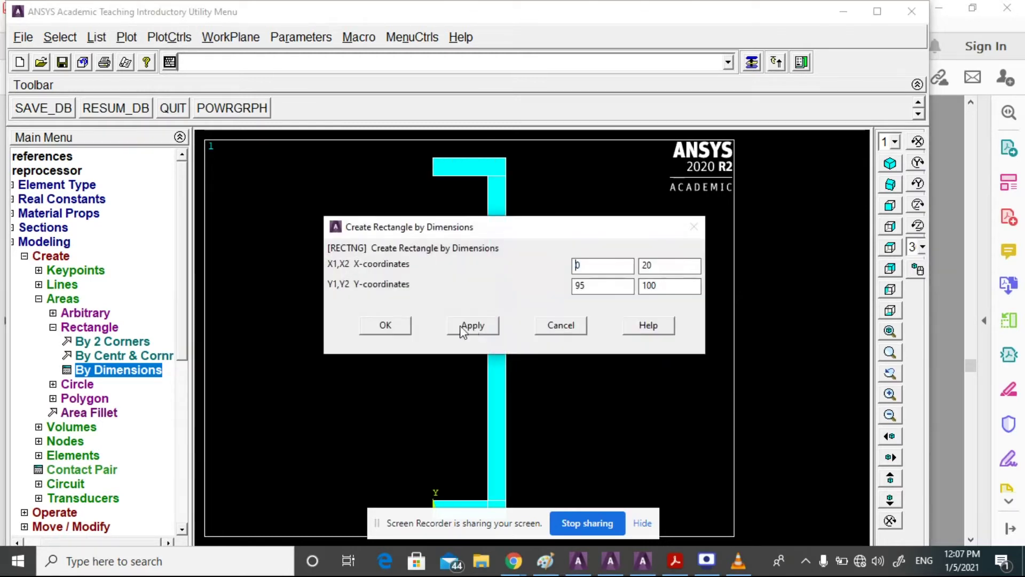
Finish creating rectangles and Boolean-add the bottom plate, the wall and the picked top plate areas into one area.
{"action": "left_click", "coordinate": [376, 324]}
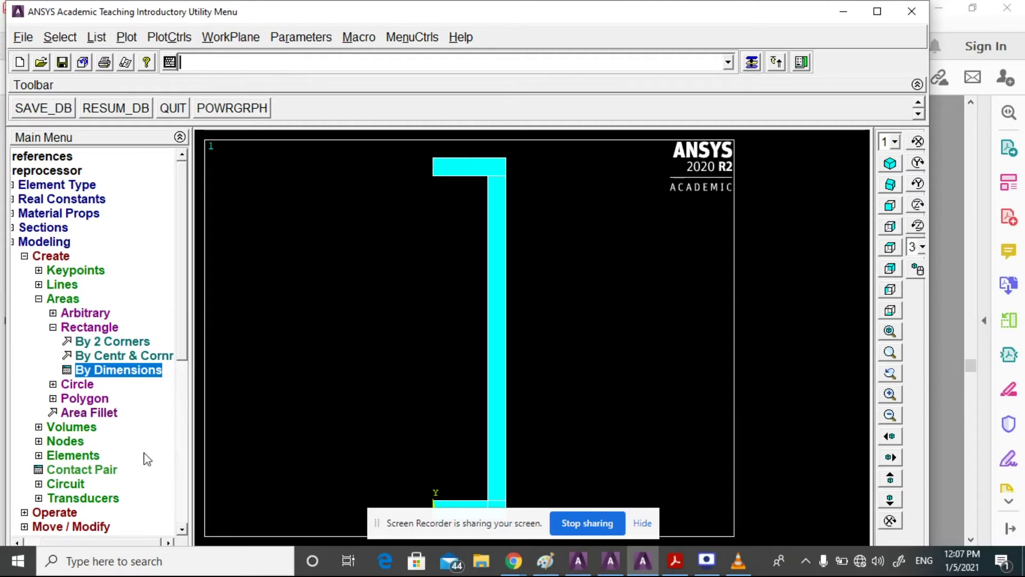
{"action": "left_click", "coordinate": [63, 514]}
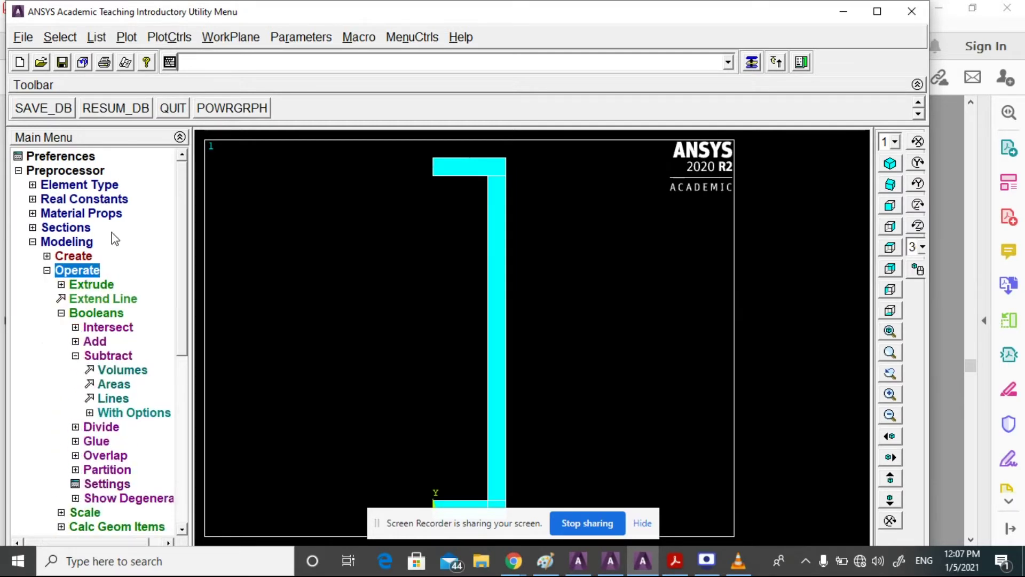
{"action": "left_click", "coordinate": [94, 341]}
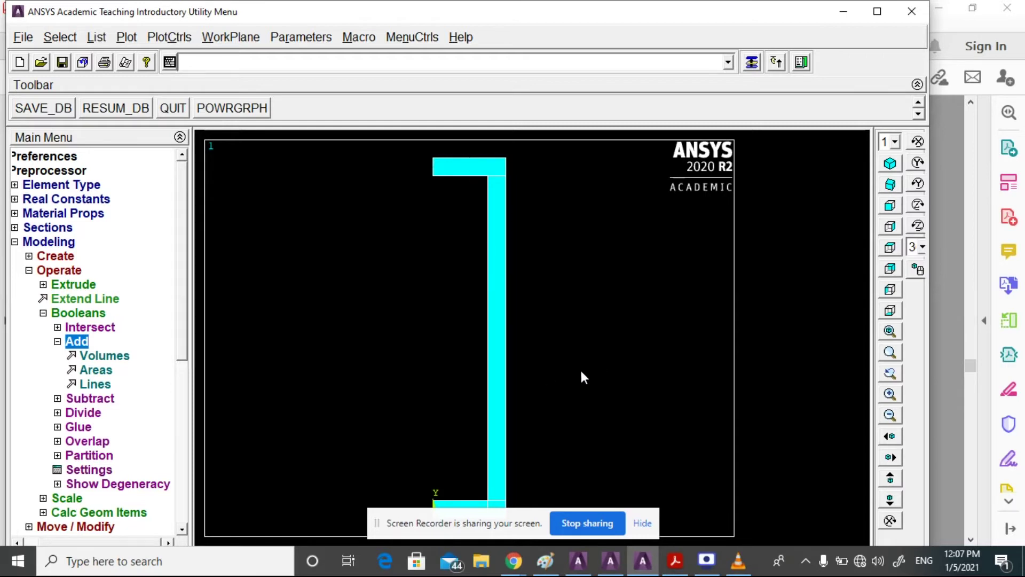
{"action": "left_click_drag", "start_coordinate": [470, 523], "coordinate": [807, 522]}
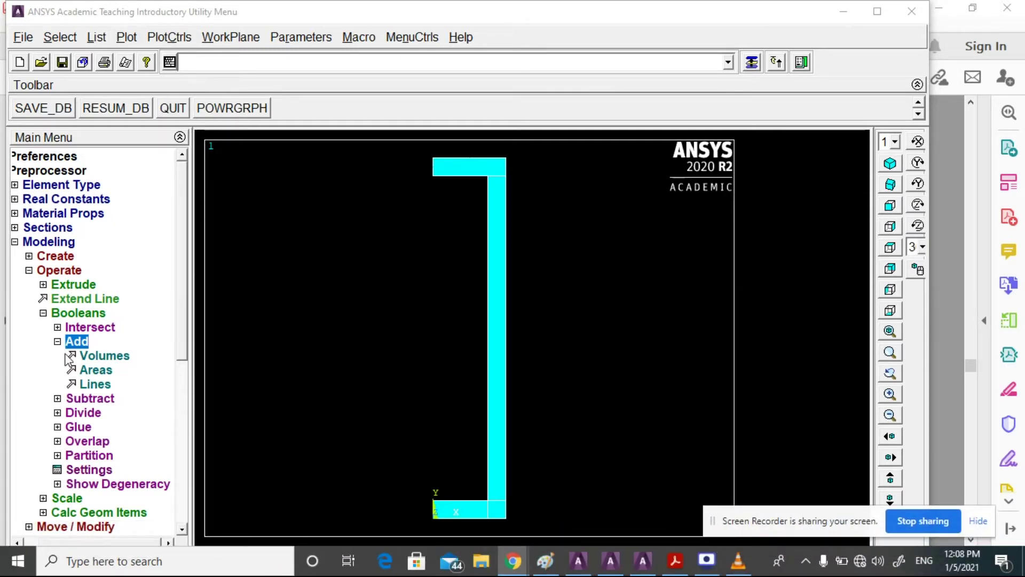
{"action": "left_click", "coordinate": [89, 373]}
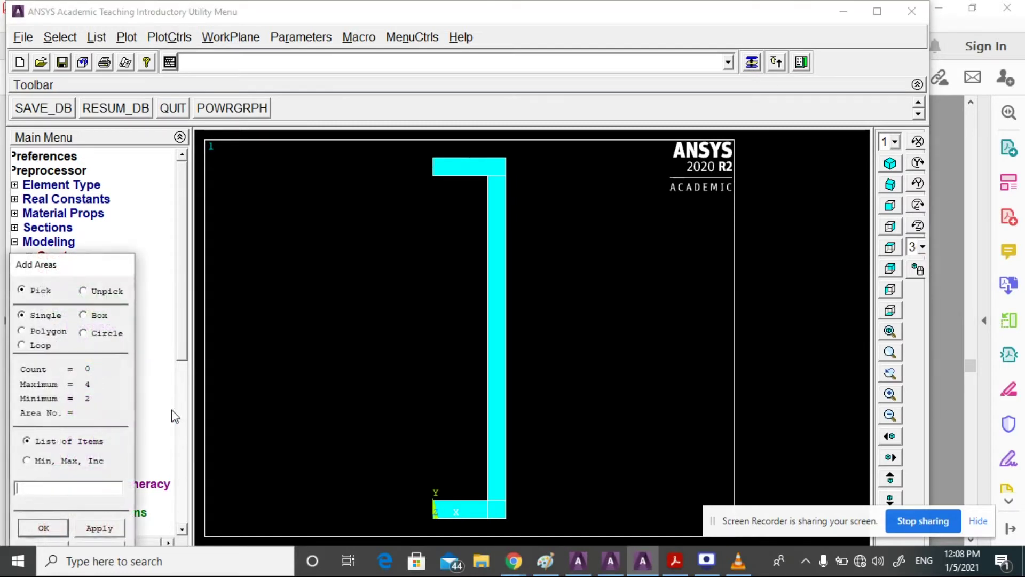
{"action": "left_click", "coordinate": [457, 511]}
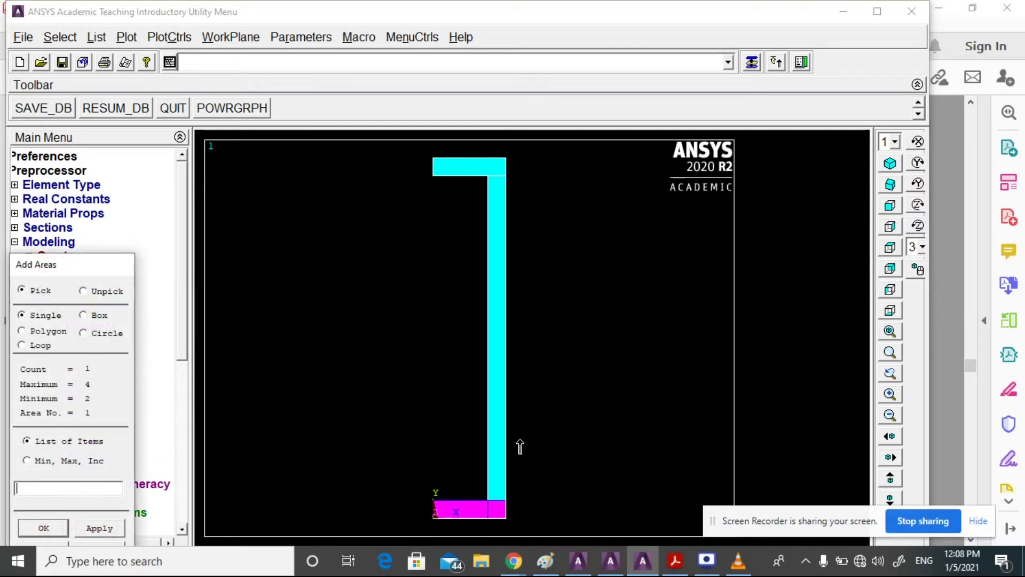
{"action": "left_click", "coordinate": [492, 420]}
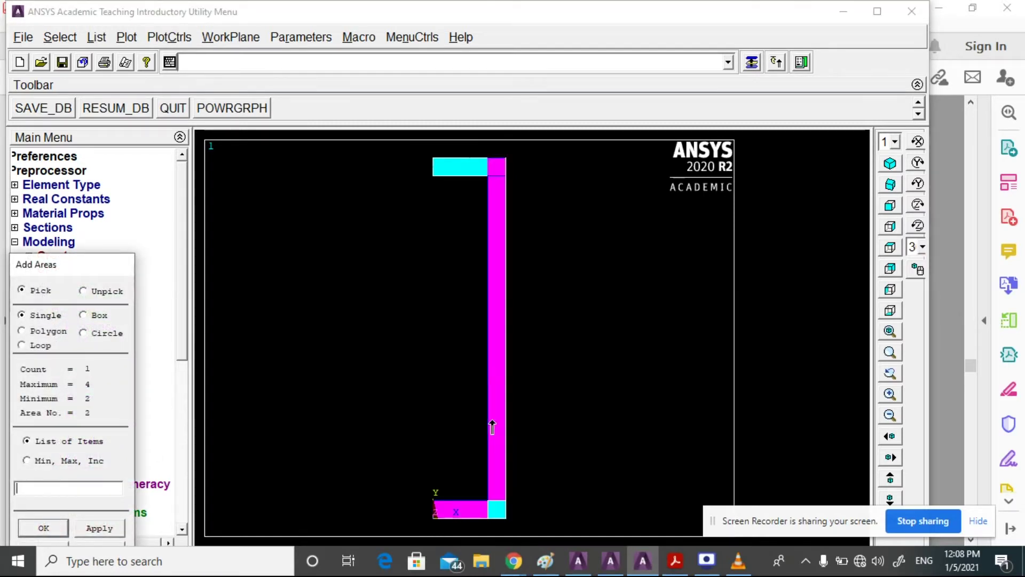
{"action": "left_click", "coordinate": [453, 167]}
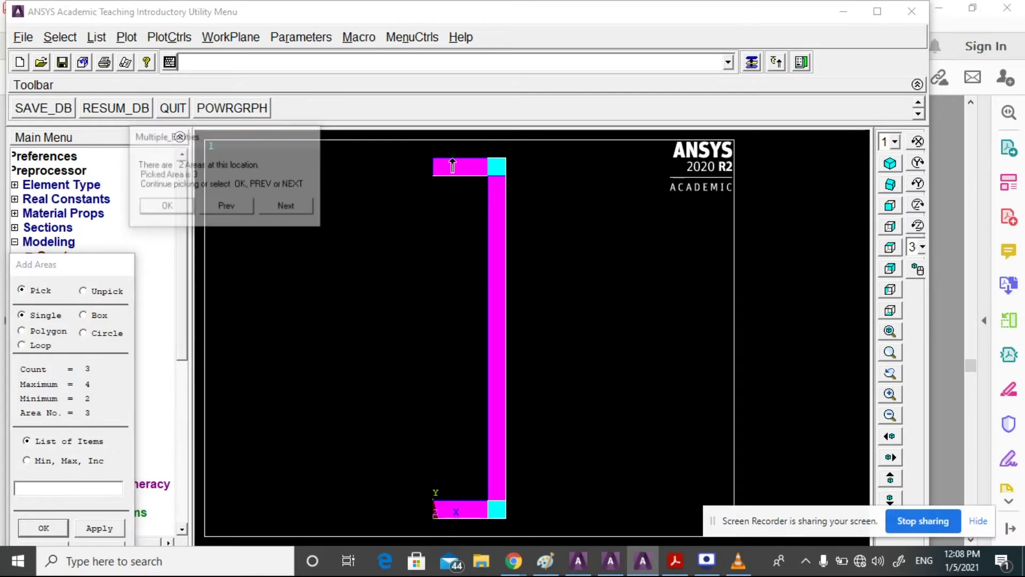
{"action": "left_click", "coordinate": [172, 210]}
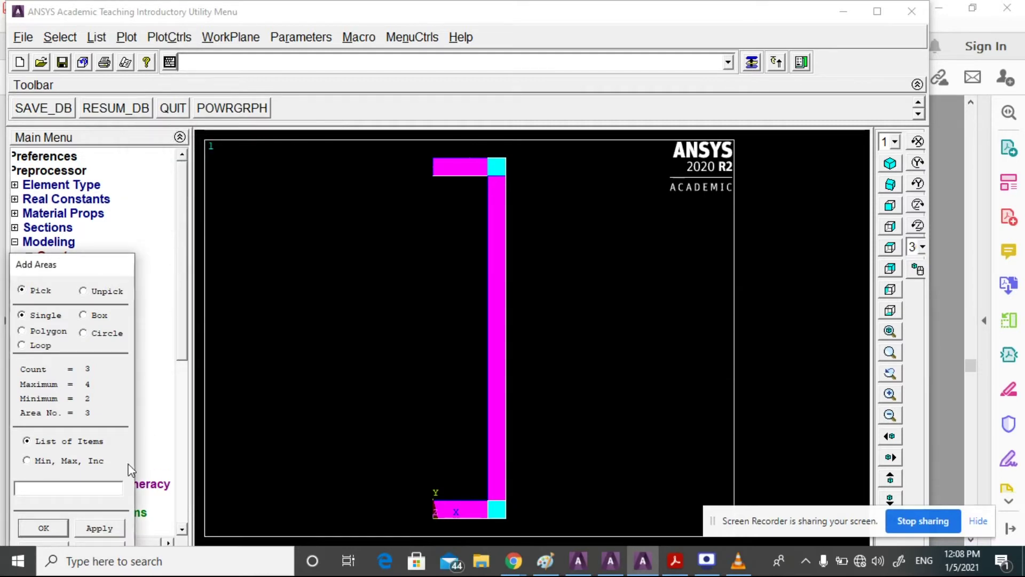
{"action": "left_click", "coordinate": [37, 526]}
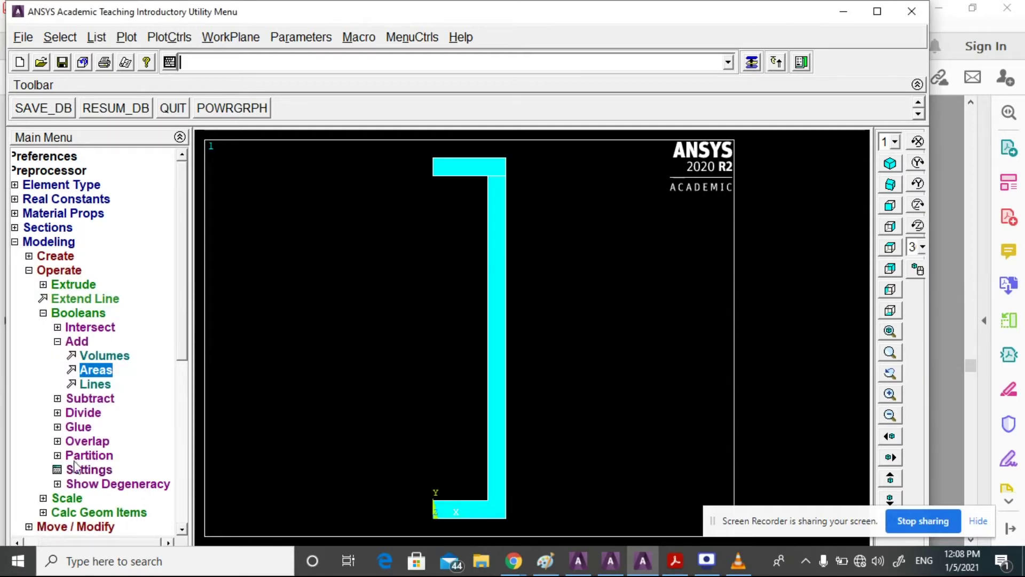
Boolean-add the combined profile area and the remaining overlapping top plate rectangle into a single area.
{"action": "left_click", "coordinate": [101, 369]}
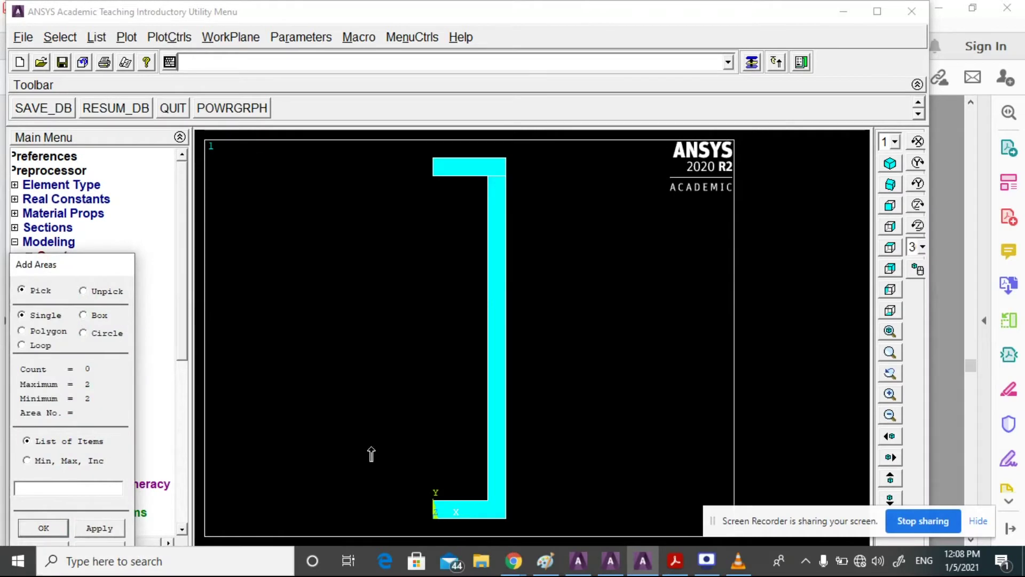
{"action": "left_click", "coordinate": [494, 483]}
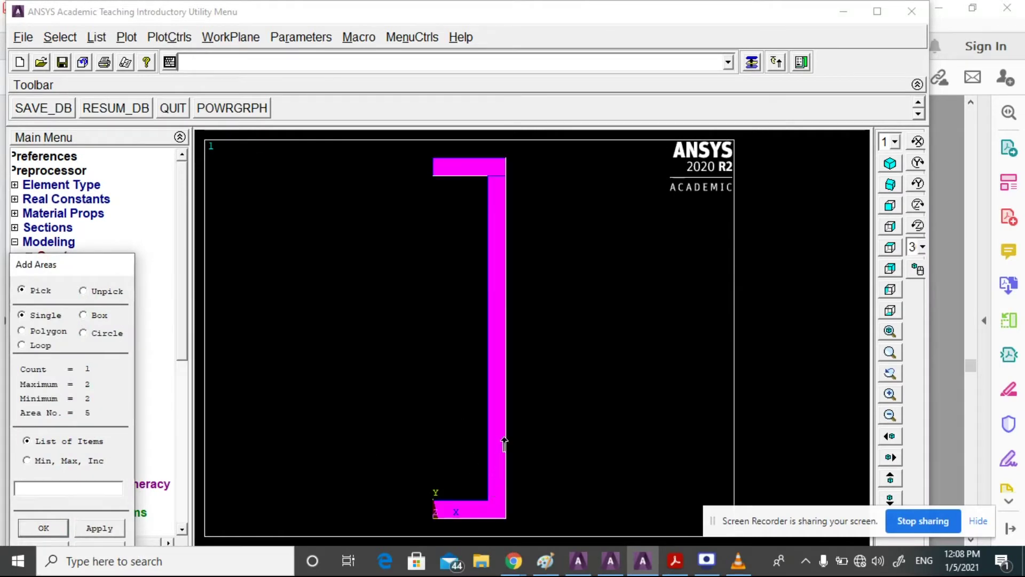
{"action": "left_click", "coordinate": [44, 529]}
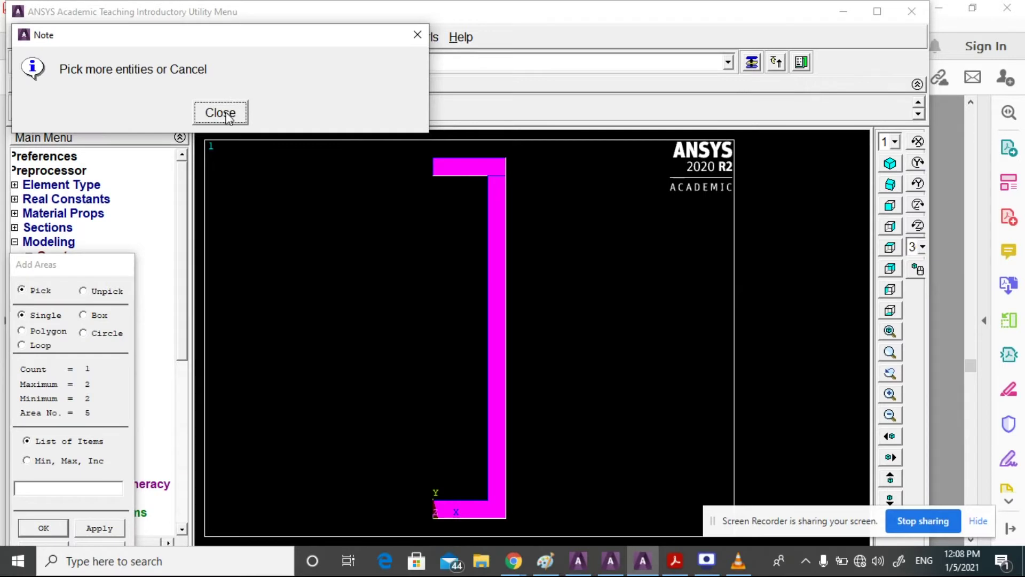
{"action": "left_click", "coordinate": [229, 114]}
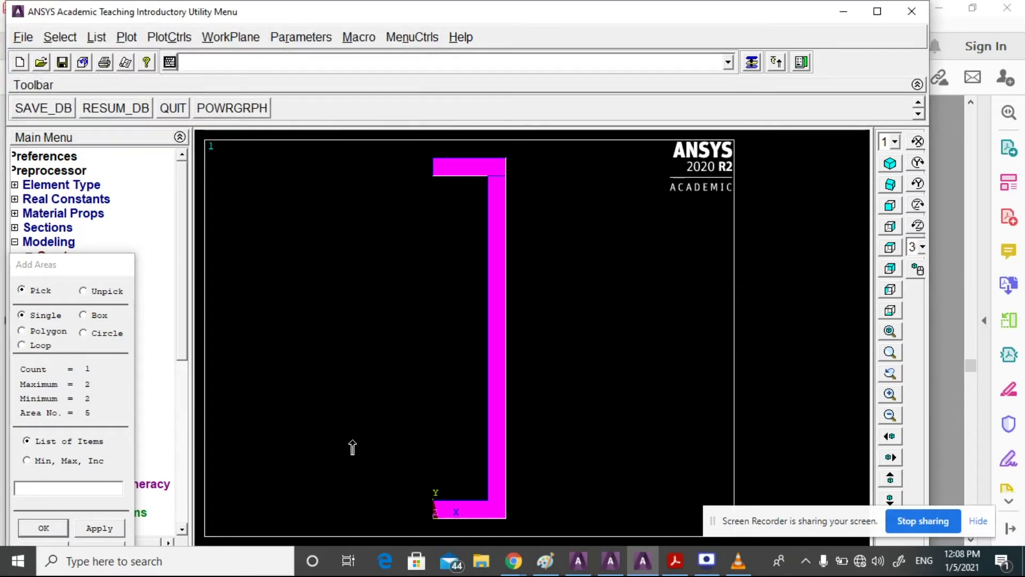
{"action": "left_click", "coordinate": [353, 448]}
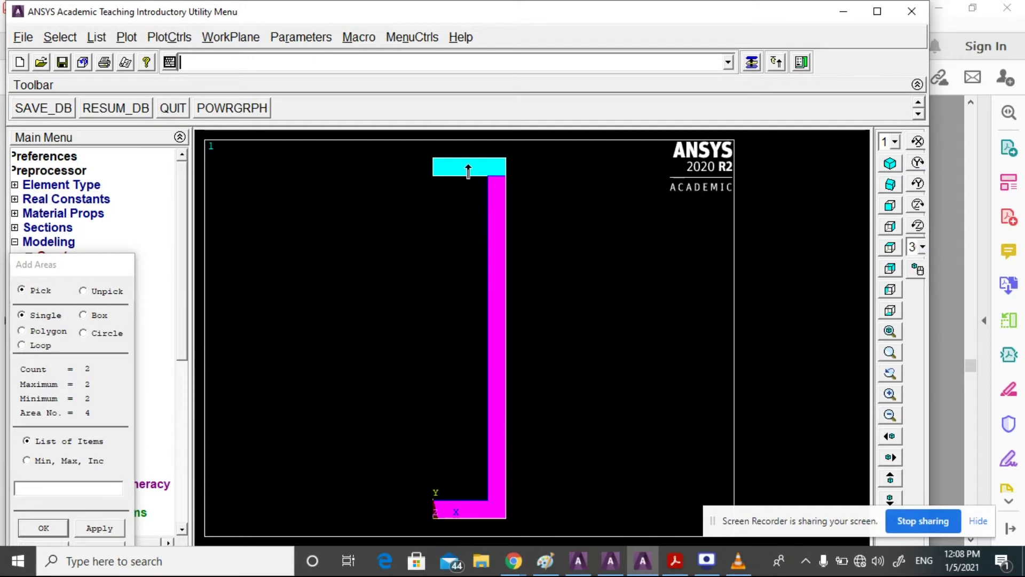
{"action": "left_click", "coordinate": [43, 527]}
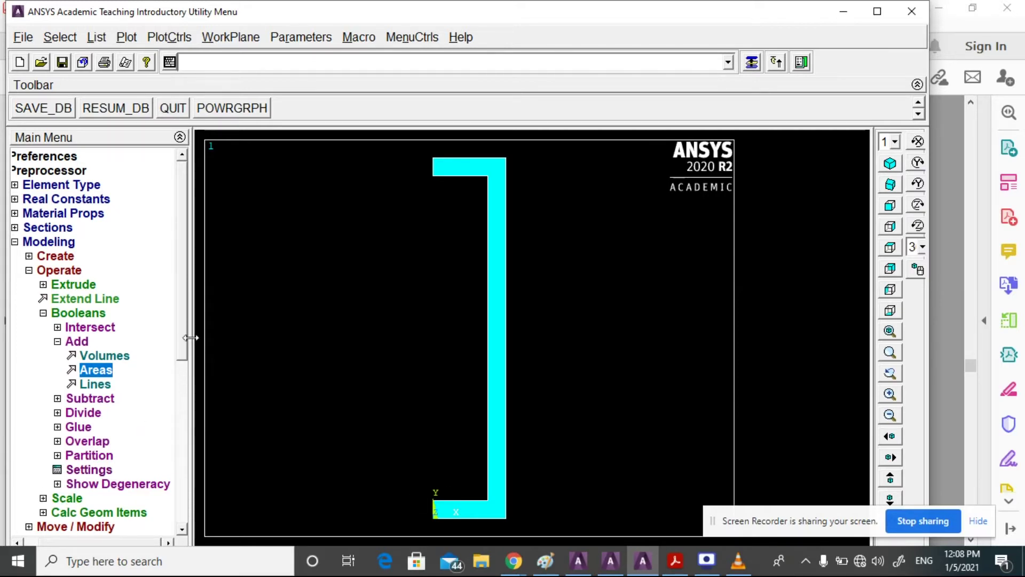
Open the MeshTool for meshing the combined tube profile.
{"action": "left_click_drag", "start_coordinate": [181, 336], "coordinate": [181, 469]}
{"action": "left_click", "coordinate": [59, 384]}
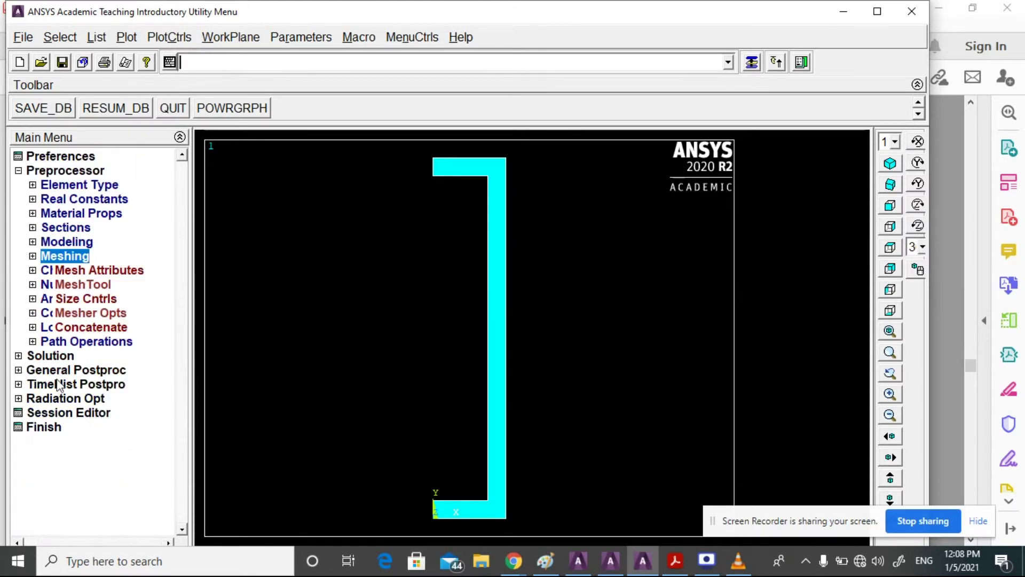
{"action": "left_click", "coordinate": [96, 285]}
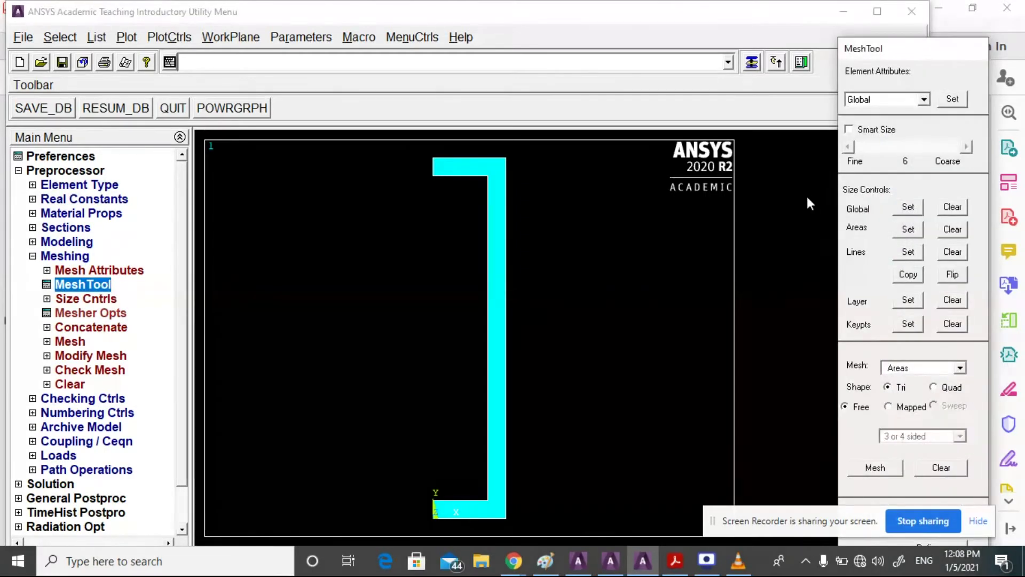
{"action": "left_click", "coordinate": [895, 233]}
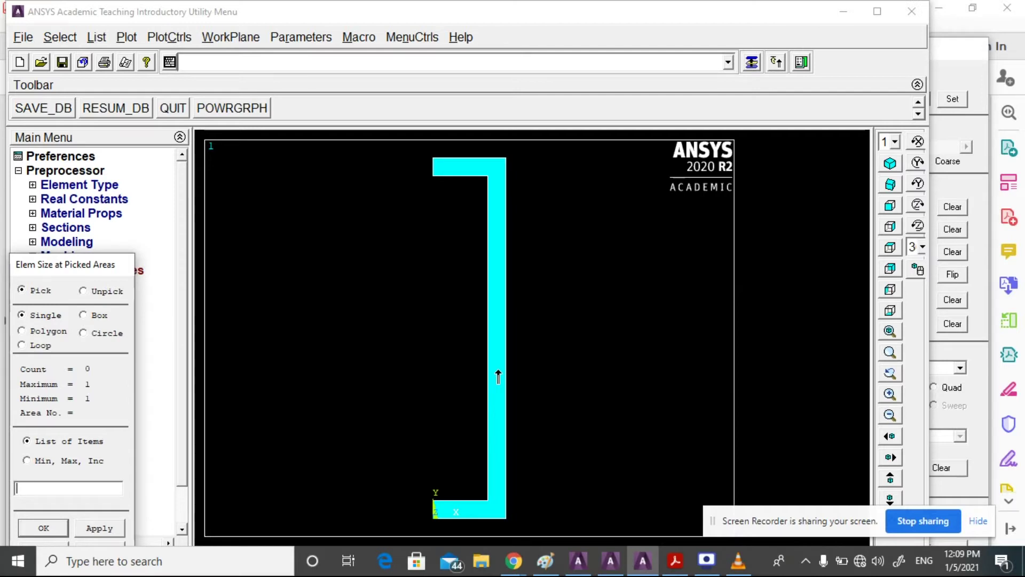
{"action": "left_click_drag", "start_coordinate": [91, 265], "coordinate": [106, 186]}
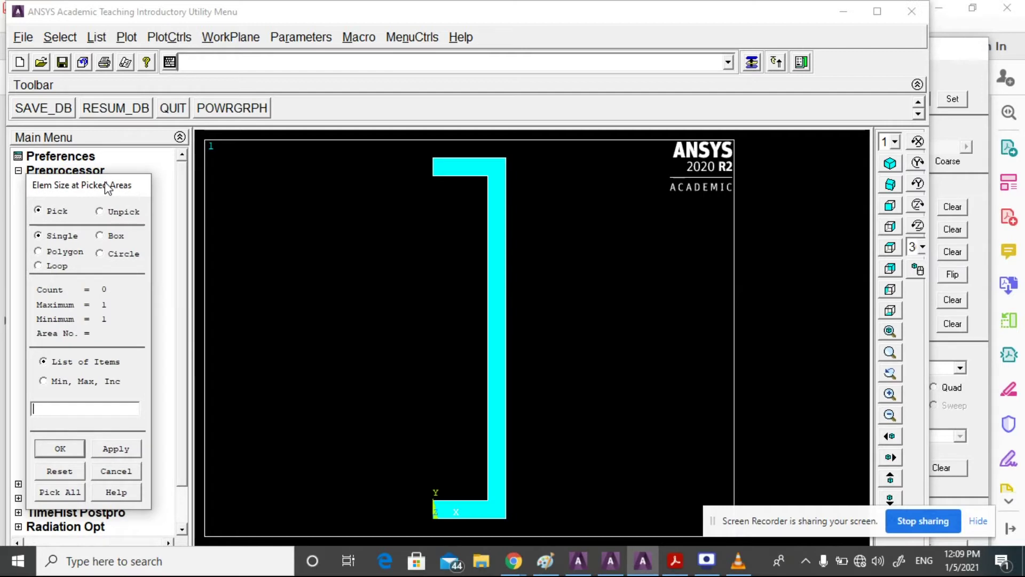
{"action": "left_click", "coordinate": [63, 453]}
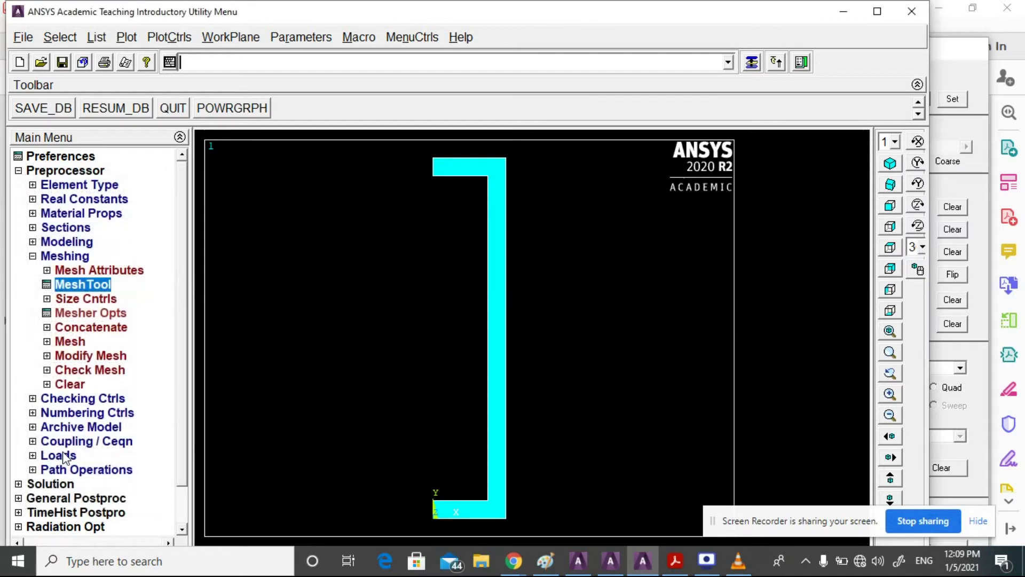
Choose the Quad element shape and set the element edge length of the tube profile area to 2.
{"action": "left_click", "coordinate": [88, 283]}
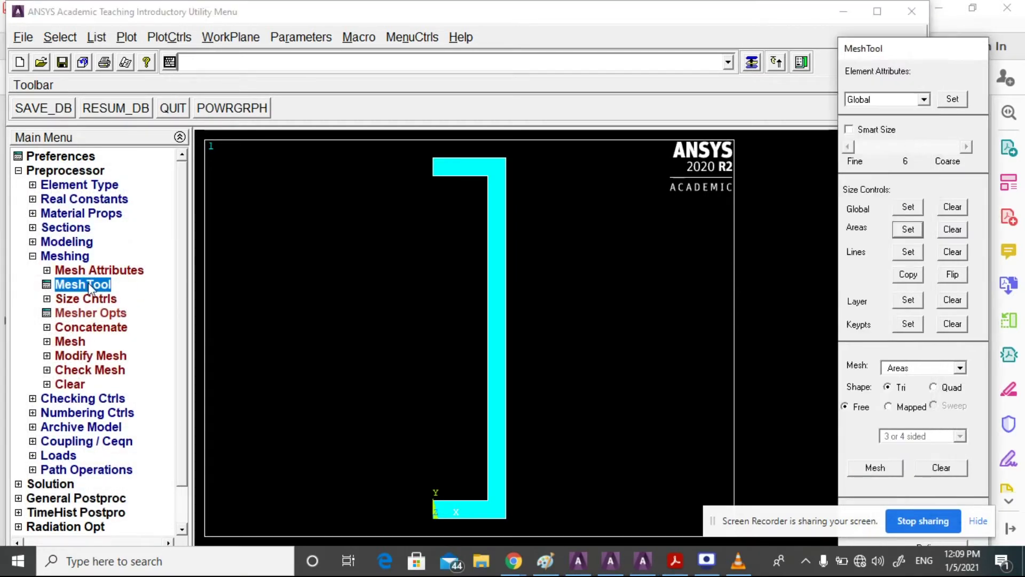
{"action": "left_click", "coordinate": [908, 229]}
{"action": "left_click", "coordinate": [84, 487]}
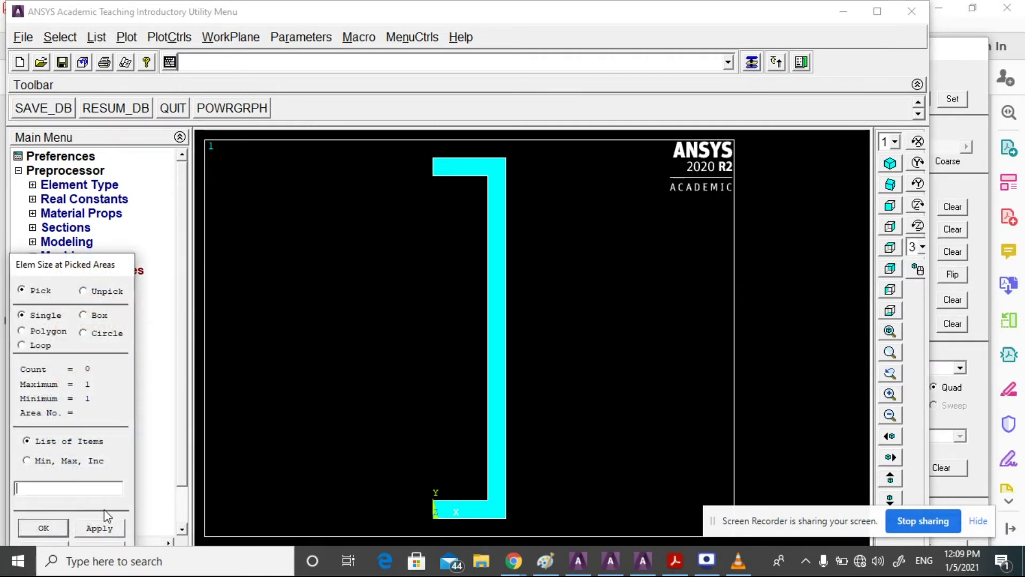
{"action": "left_click_drag", "start_coordinate": [103, 265], "coordinate": [120, 122]}
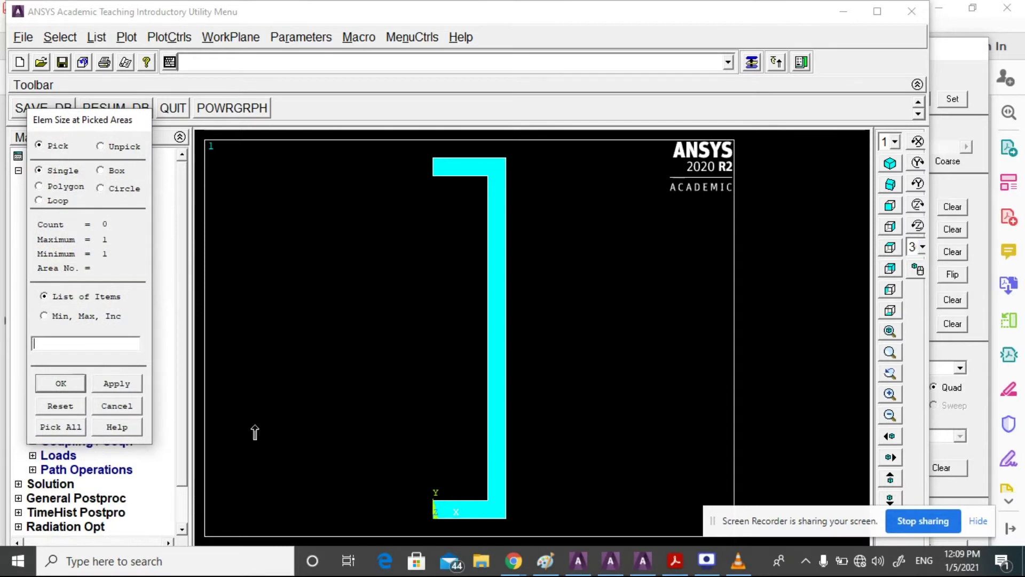
{"action": "left_click", "coordinate": [496, 438]}
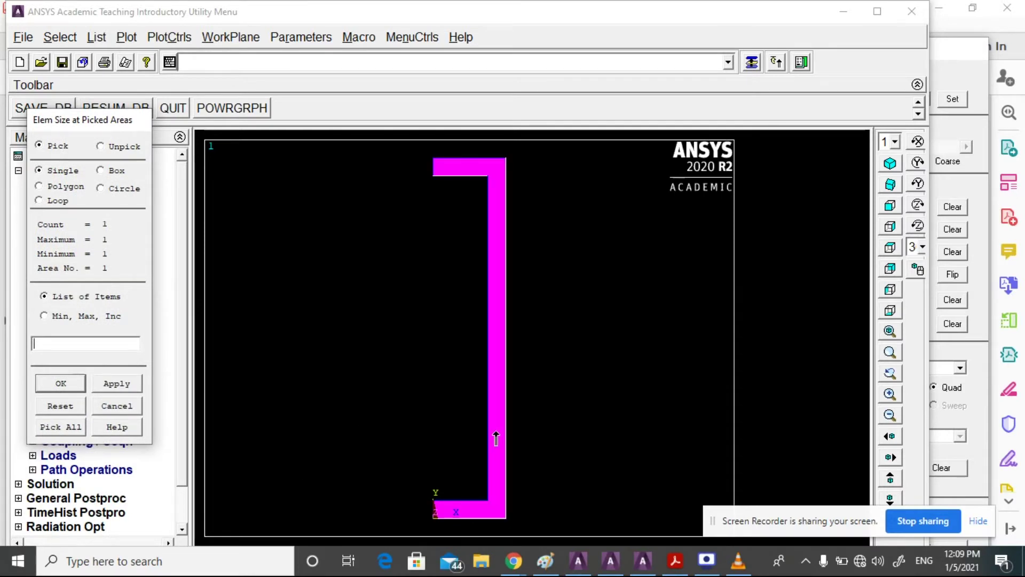
{"action": "left_click", "coordinate": [51, 383]}
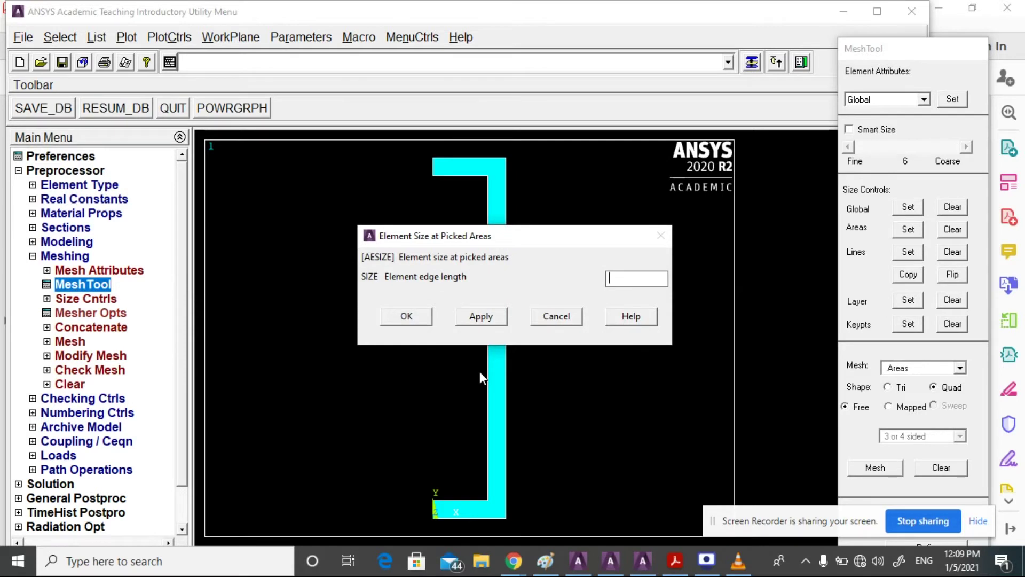
{"action": "type", "text": "2"}
{"action": "left_click", "coordinate": [394, 317]}
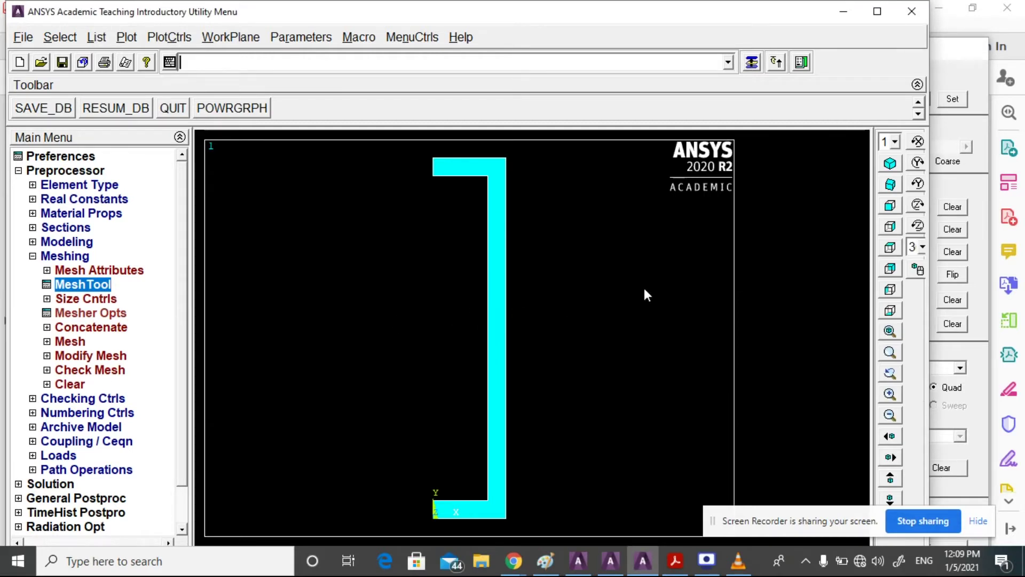
Mesh the tube profile area with free triangular elements.
{"action": "left_click", "coordinate": [944, 123]}
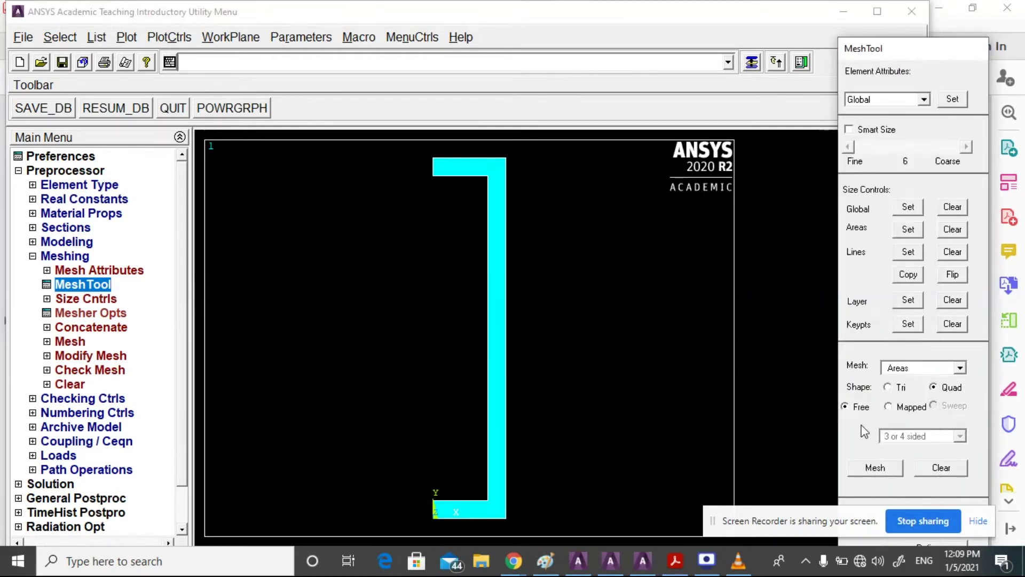
{"action": "left_click", "coordinate": [877, 470]}
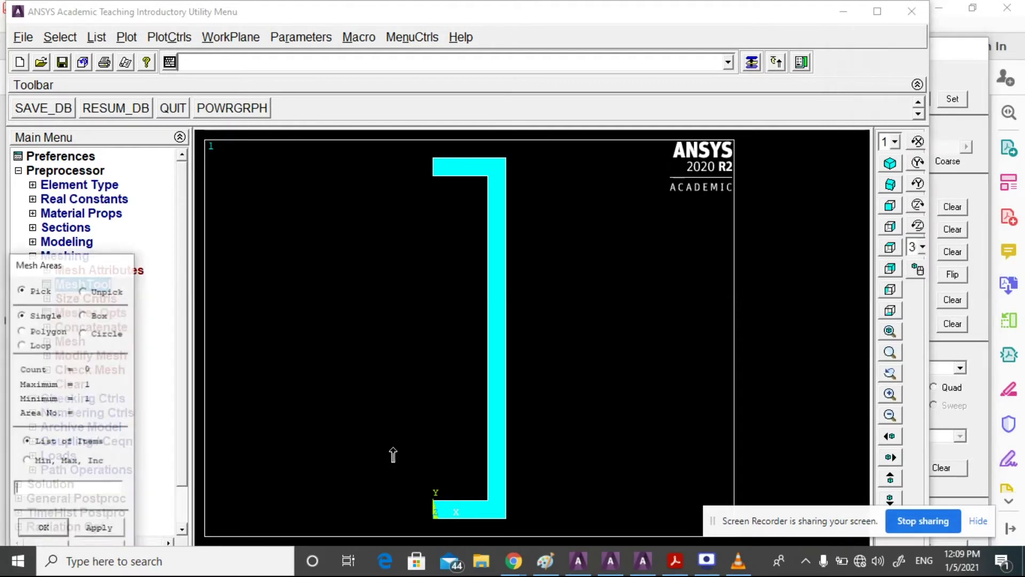
{"action": "left_click", "coordinate": [486, 383]}
{"action": "left_click", "coordinate": [46, 528]}
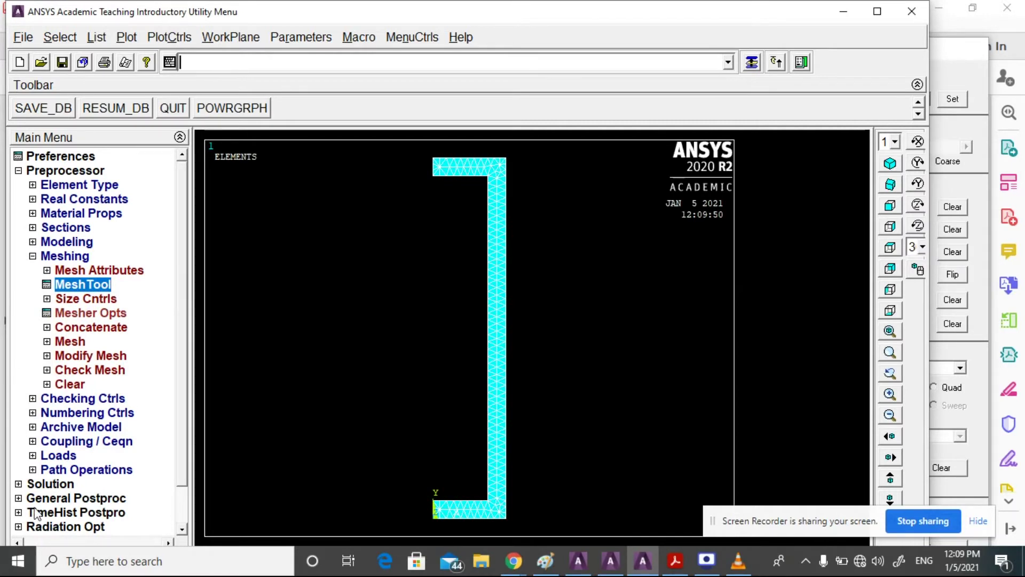
Open the symmetry boundary condition options among the structural displacement loads of the Solution phase.
{"action": "left_click", "coordinate": [54, 484]}
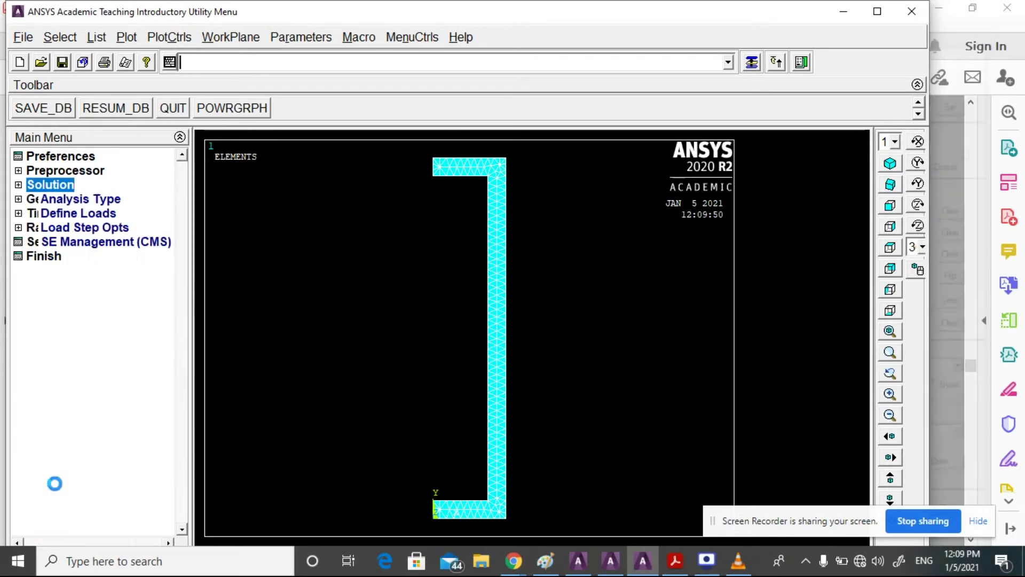
{"action": "left_click", "coordinate": [83, 214]}
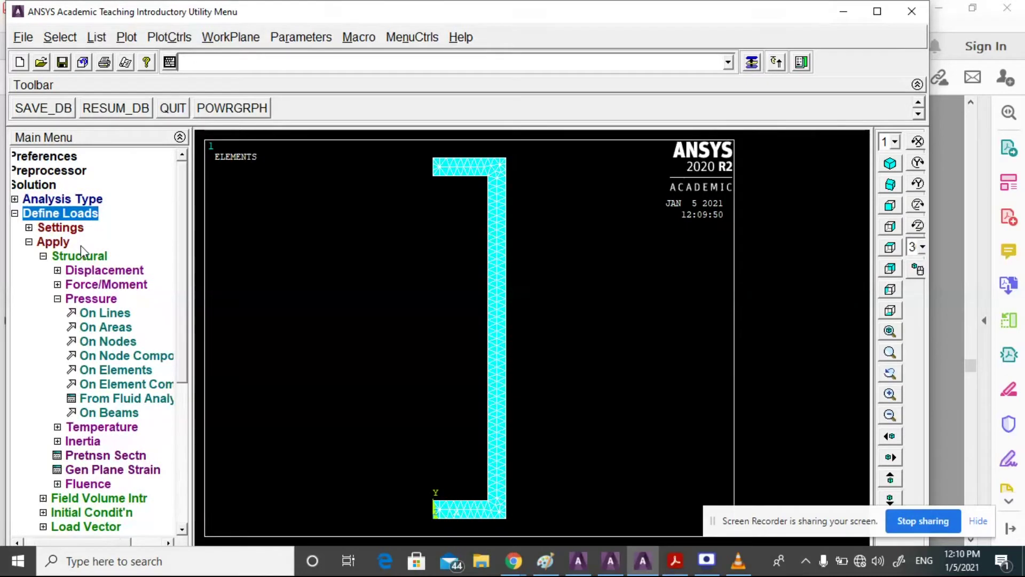
{"action": "left_click", "coordinate": [67, 272]}
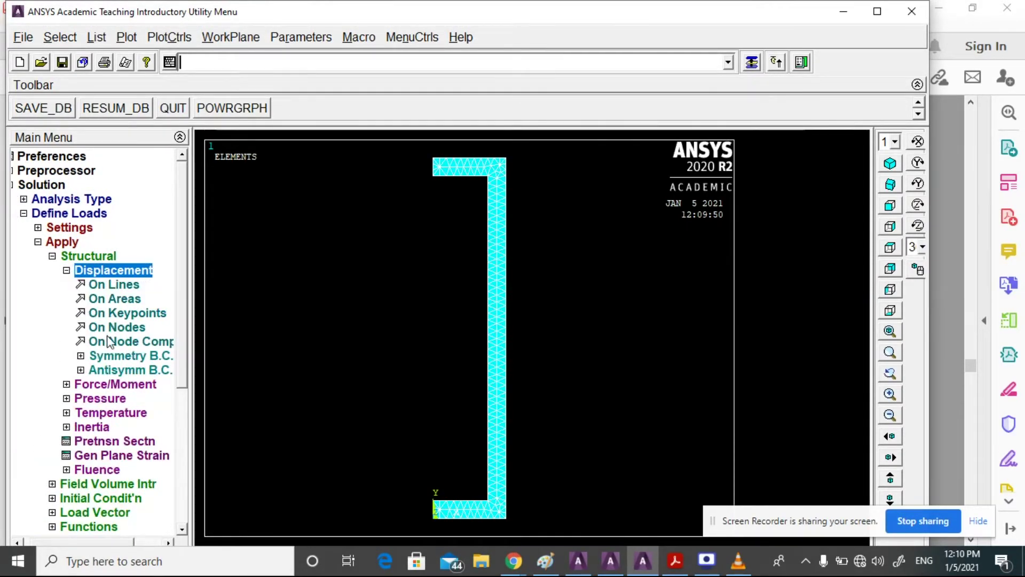
{"action": "left_click", "coordinate": [109, 354]}
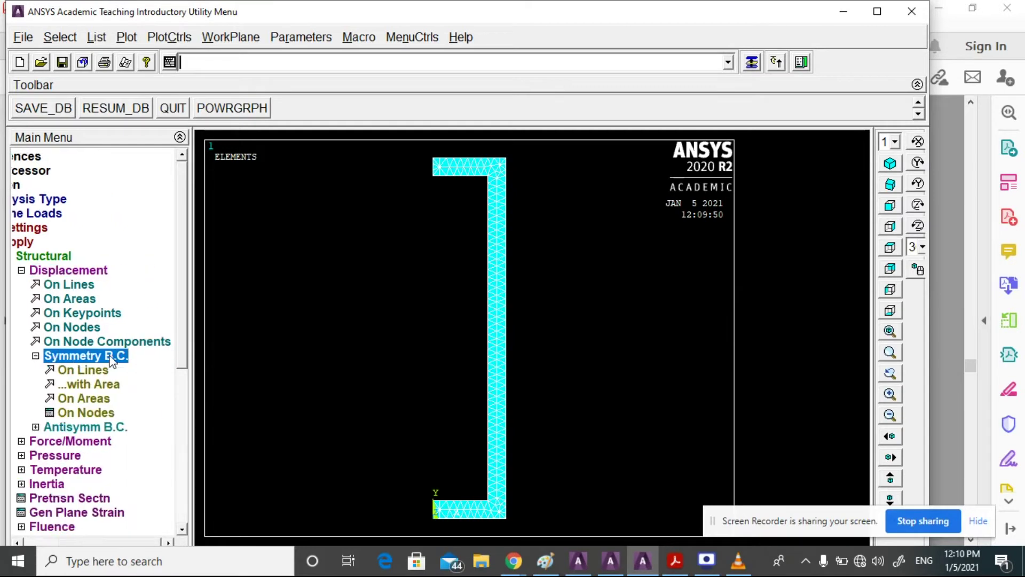
{"action": "left_click", "coordinate": [98, 383]}
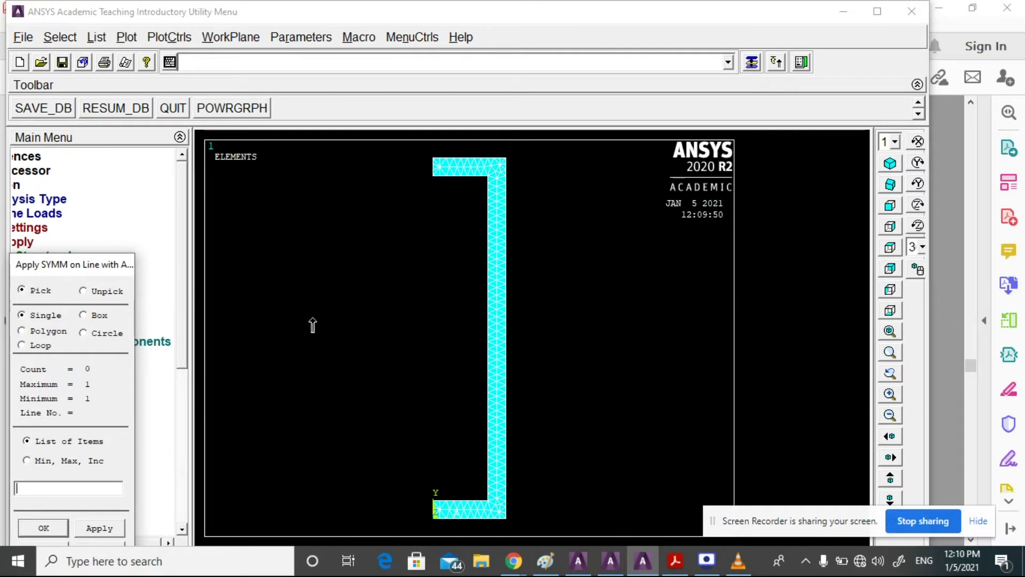
{"action": "left_click", "coordinate": [431, 166]}
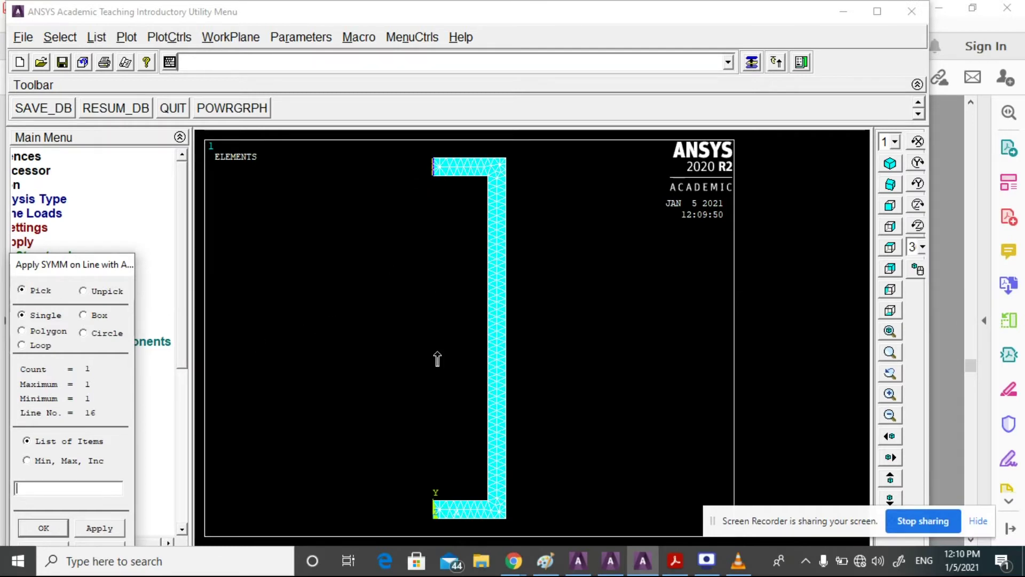
{"action": "left_click", "coordinate": [434, 508]}
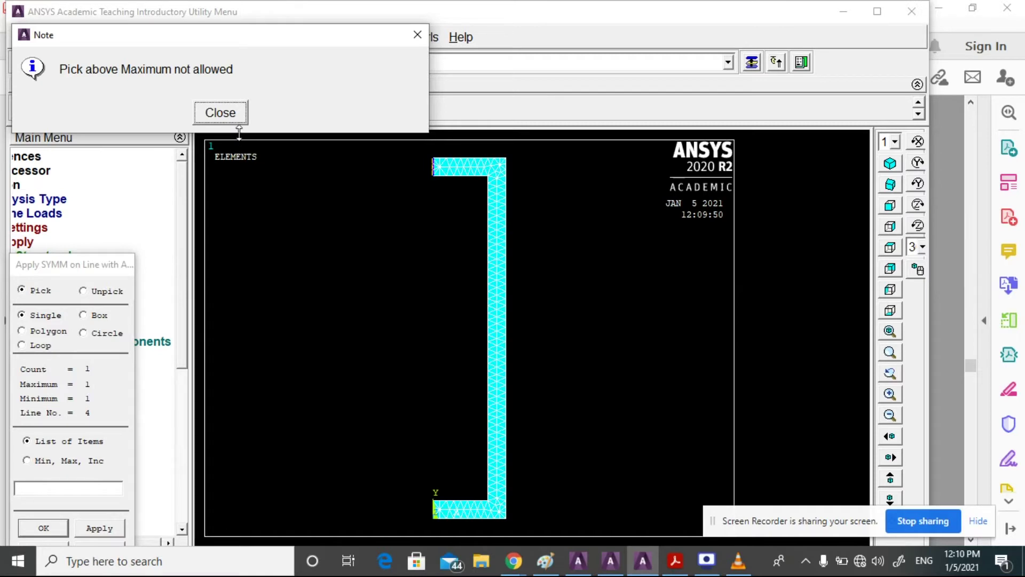
{"action": "left_click", "coordinate": [417, 34]}
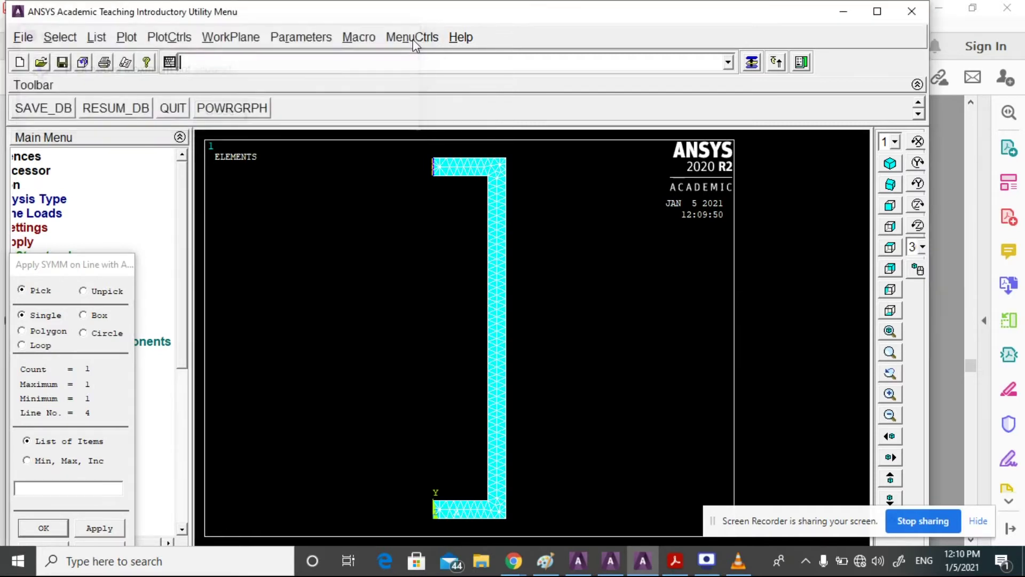
{"action": "left_click", "coordinate": [435, 510]}
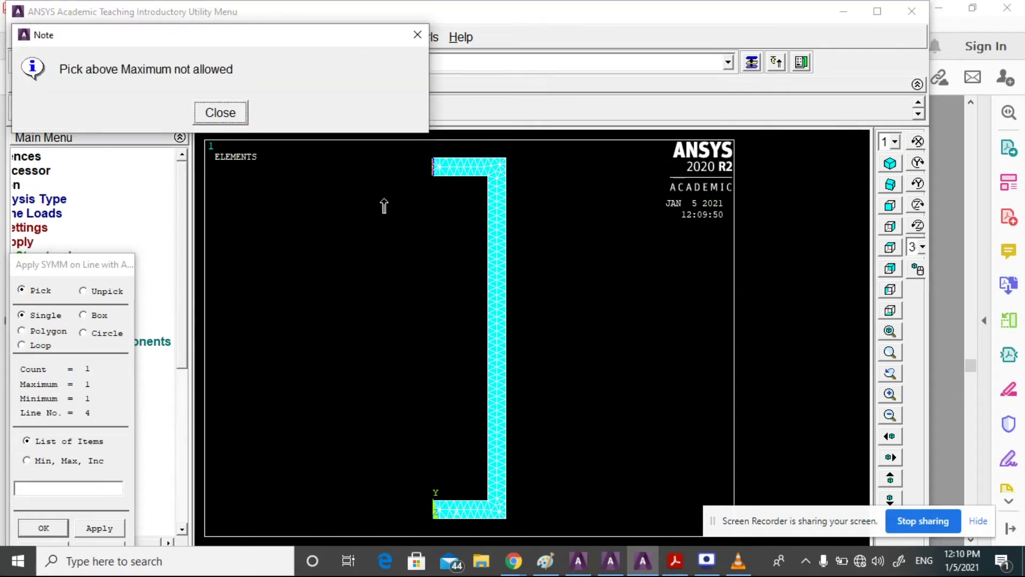
{"action": "left_click", "coordinate": [221, 114]}
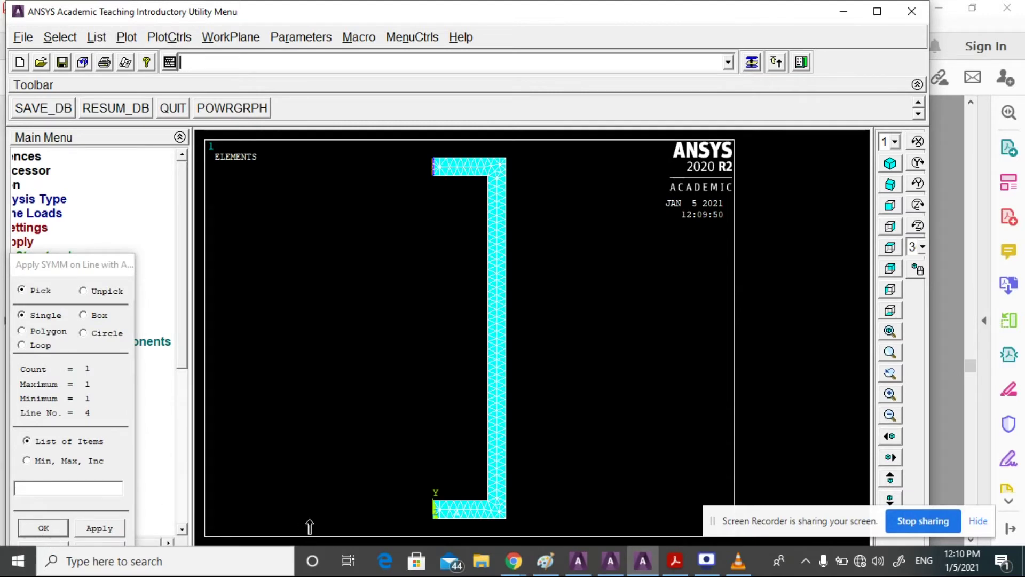
{"action": "left_click", "coordinate": [441, 512]}
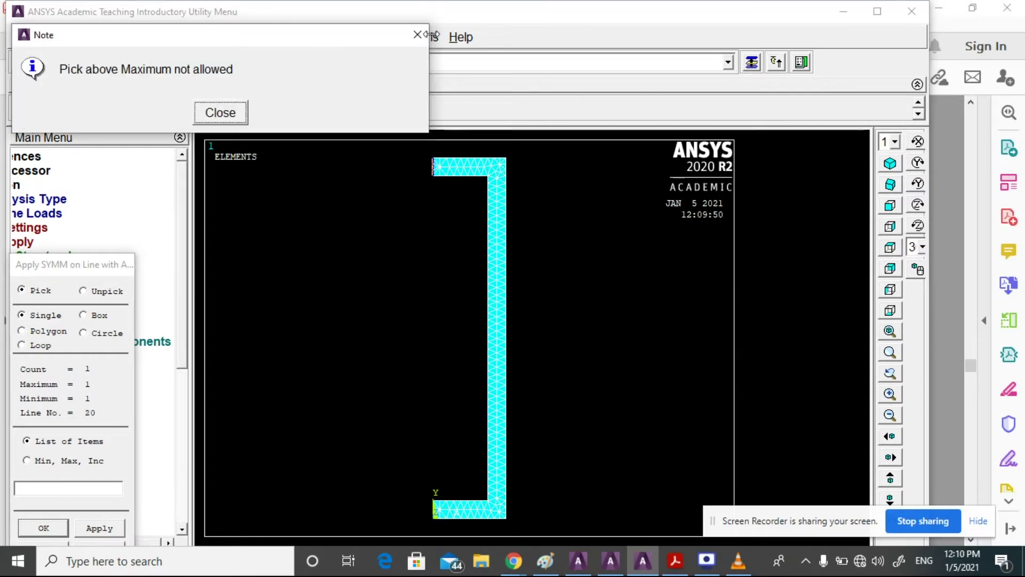
{"action": "left_click", "coordinate": [425, 36]}
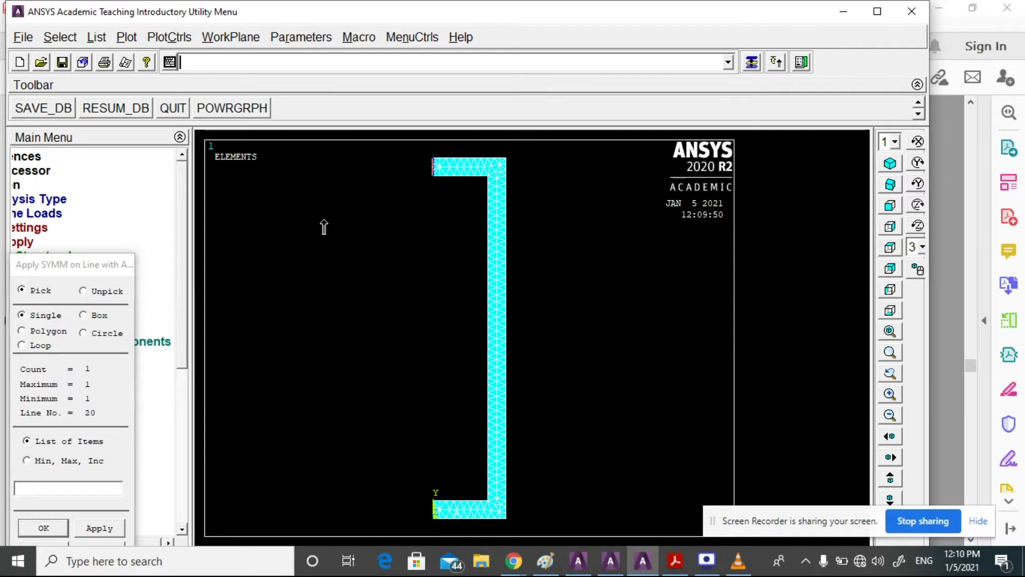
{"action": "left_click", "coordinate": [46, 528]}
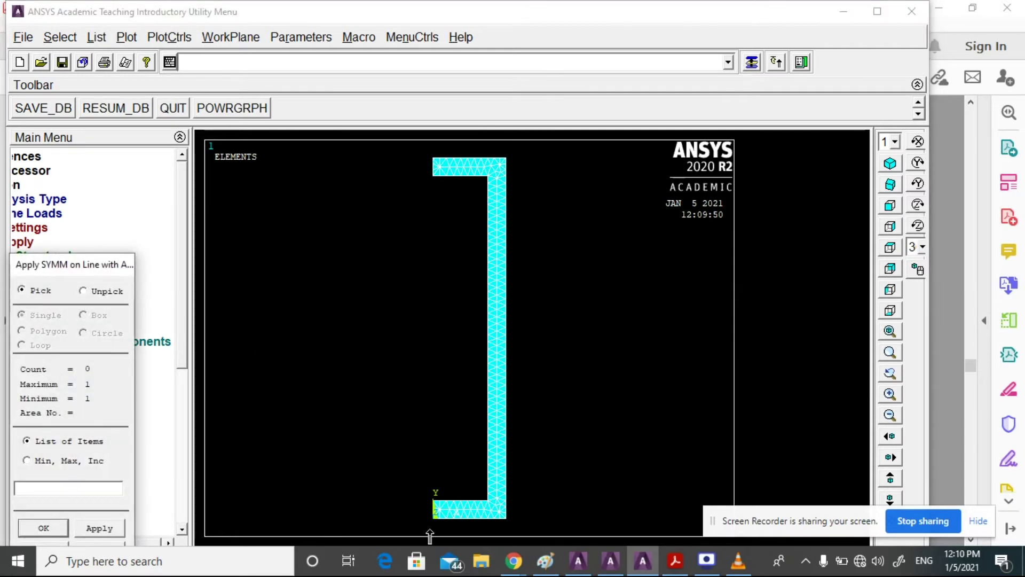
{"action": "left_click", "coordinate": [435, 511]}
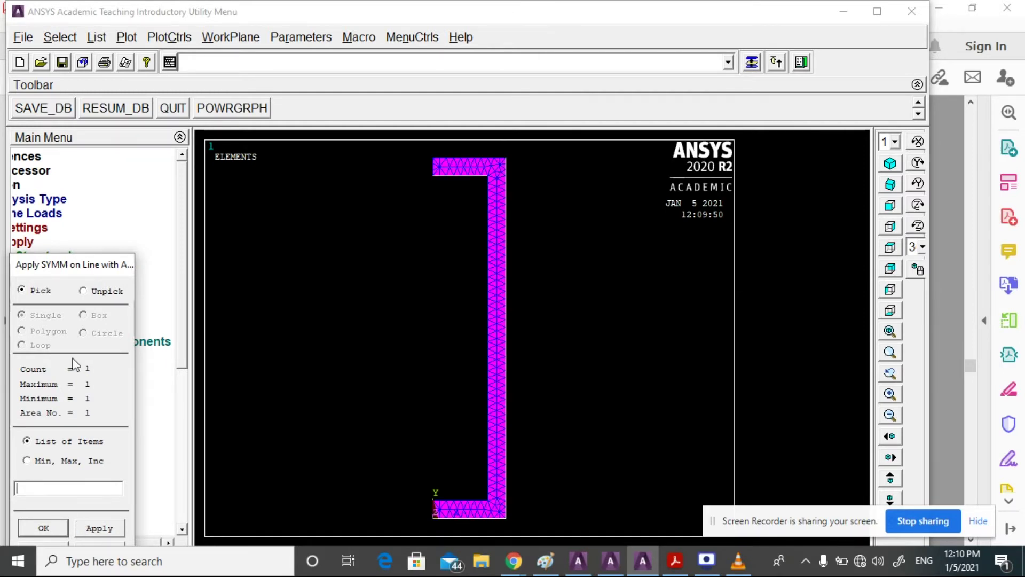
{"action": "left_click_drag", "start_coordinate": [56, 267], "coordinate": [98, 153]}
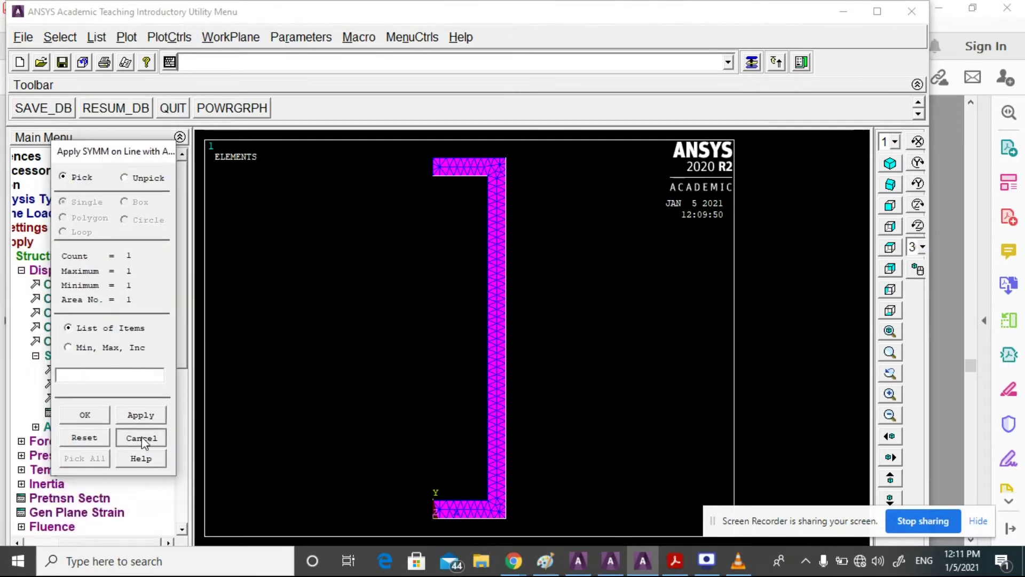
{"action": "left_click", "coordinate": [142, 437]}
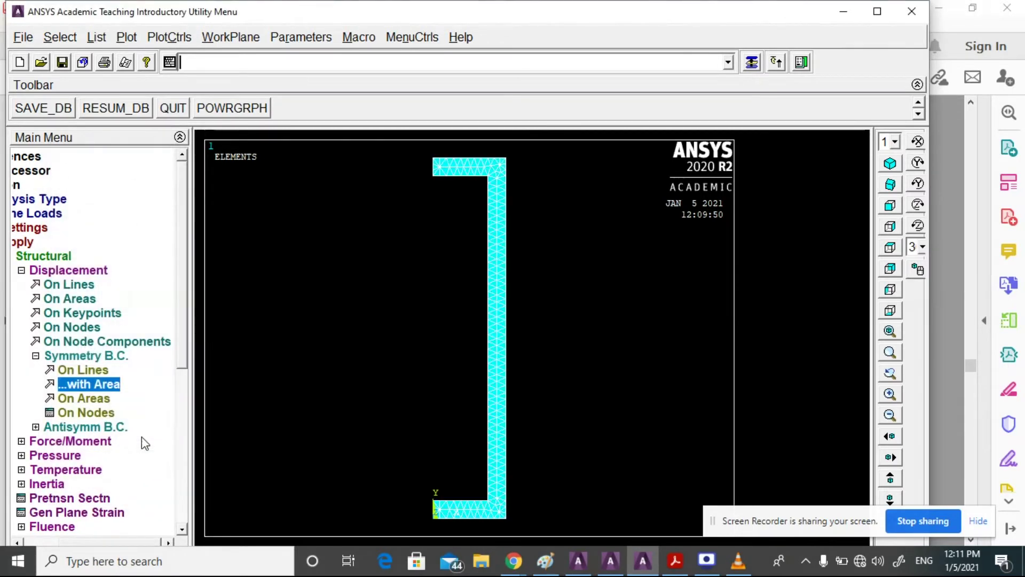
Apply a symmetry boundary condition to the two short vertical lines where the top and bottom plates meet the tube's axis.
{"action": "left_click", "coordinate": [75, 371]}
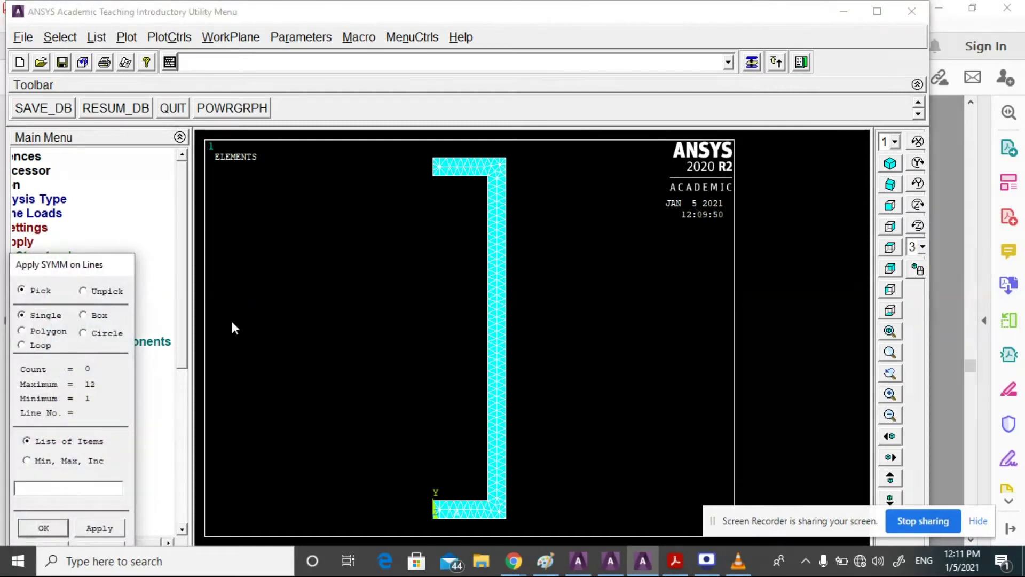
{"action": "left_click", "coordinate": [431, 168]}
{"action": "left_click", "coordinate": [434, 510]}
{"action": "left_click", "coordinate": [46, 529]}
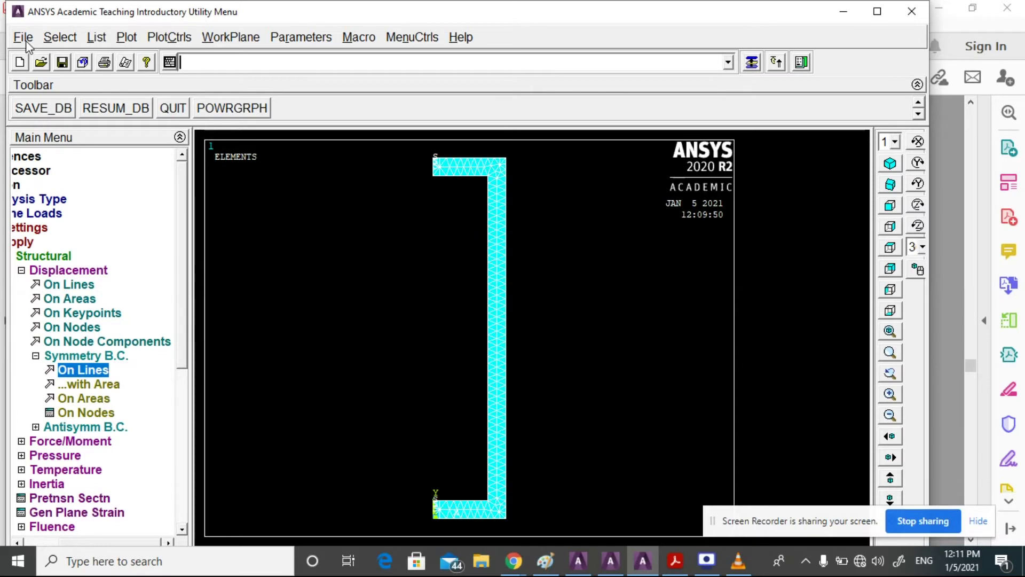
{"action": "left_click", "coordinate": [61, 37]}
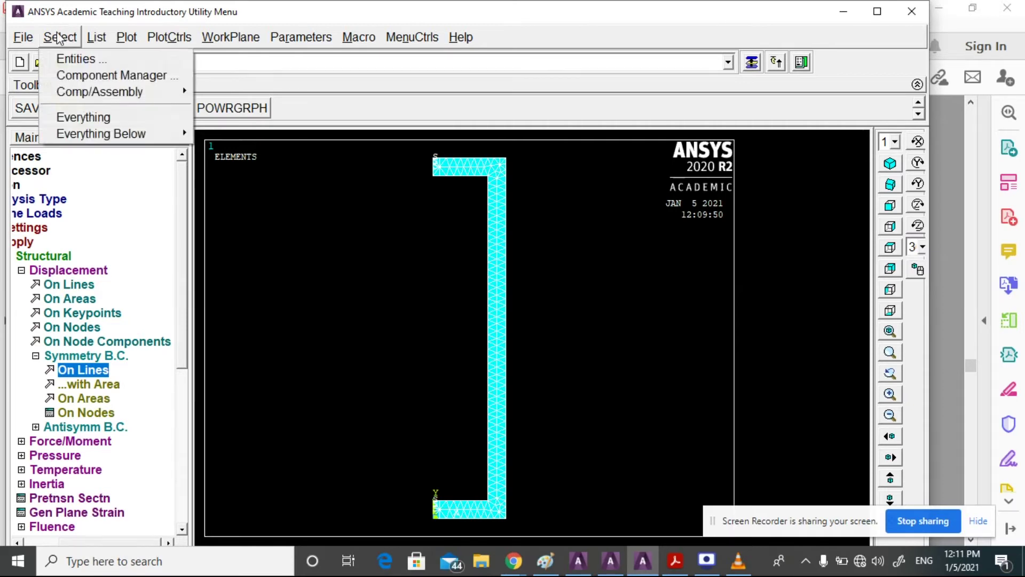
{"action": "left_click", "coordinate": [69, 62]}
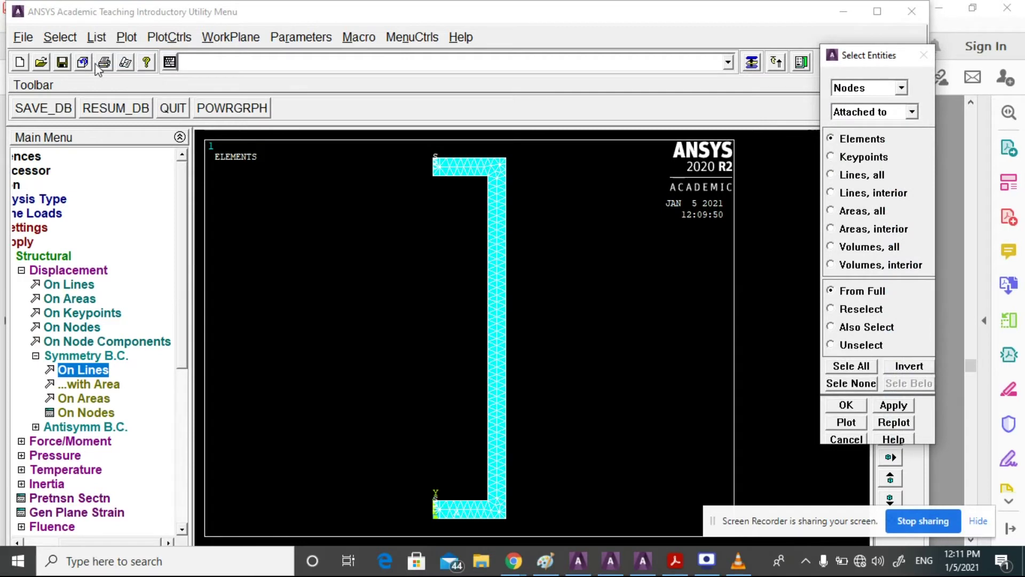
{"action": "left_click", "coordinate": [868, 87]}
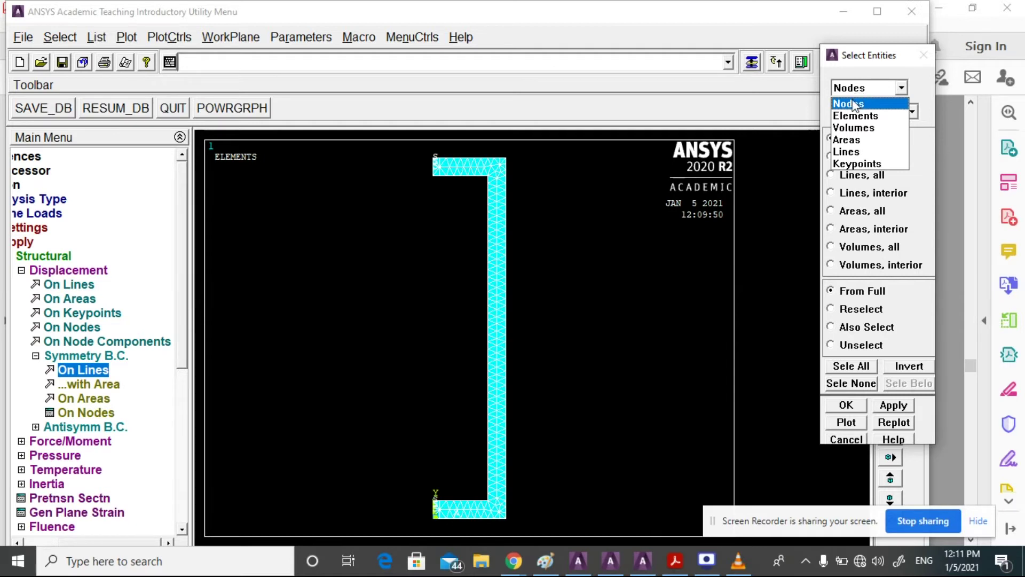
{"action": "left_click", "coordinate": [781, 241]}
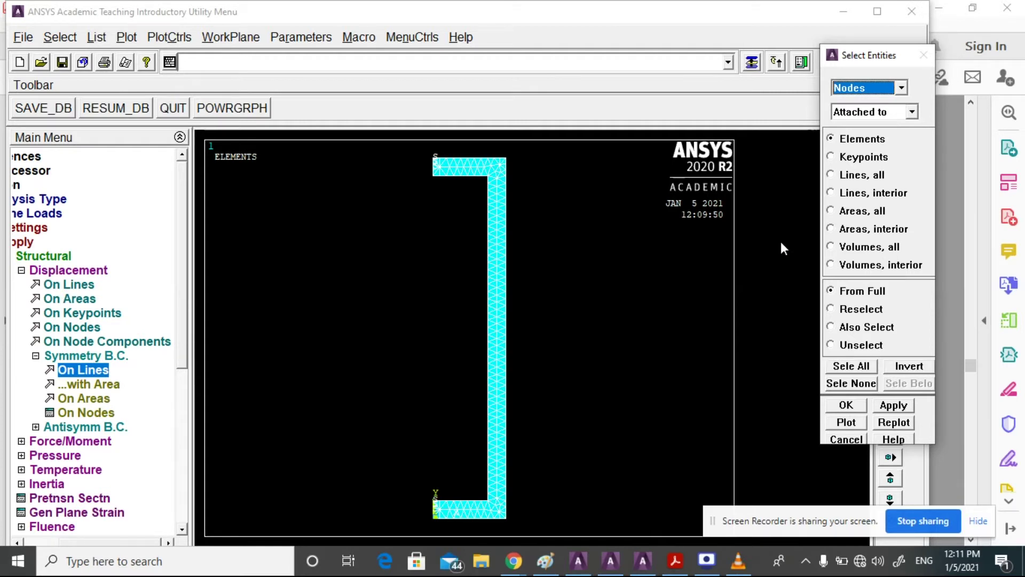
{"action": "left_click", "coordinate": [54, 39]}
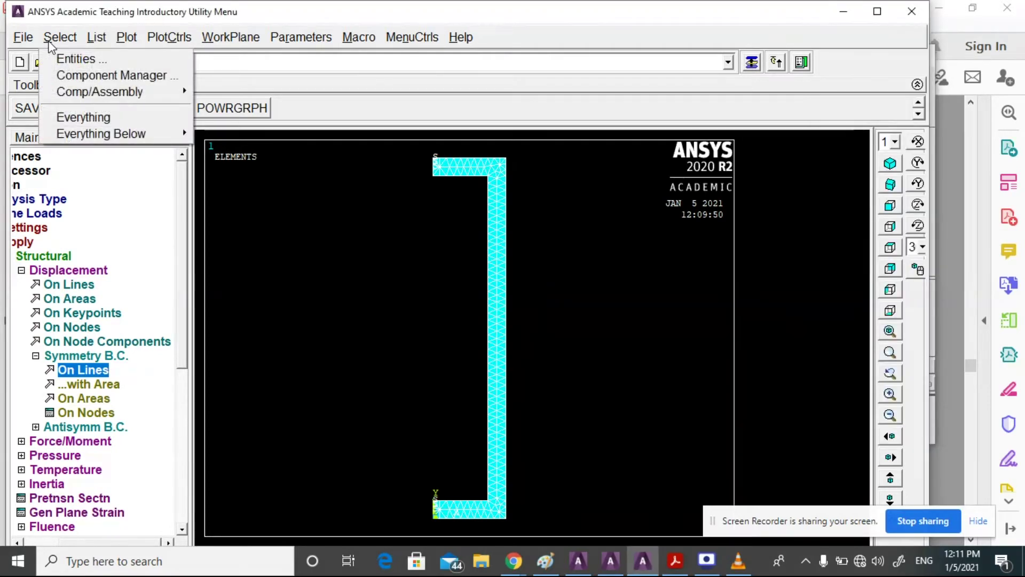
{"action": "left_click", "coordinate": [78, 59]}
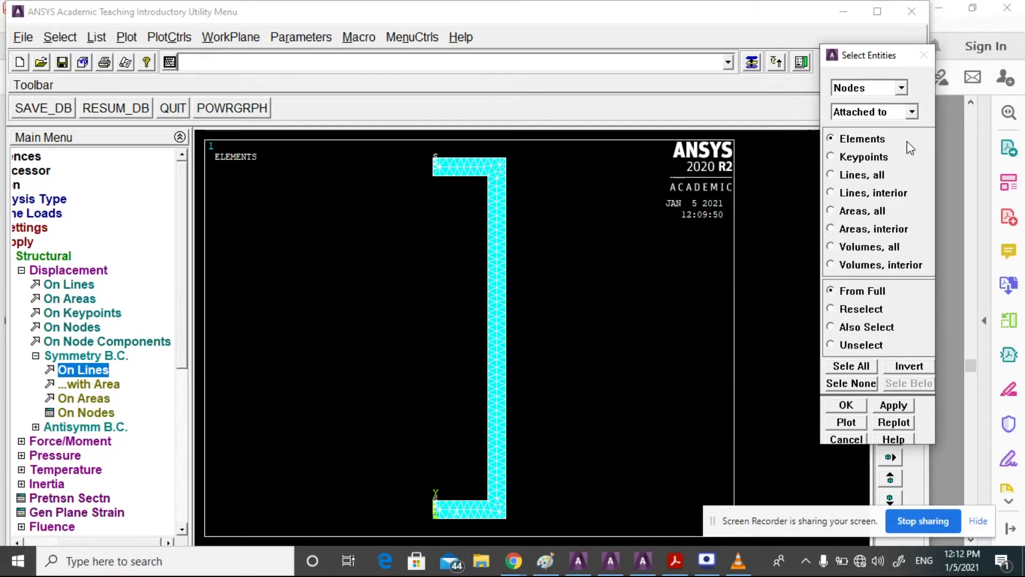
{"action": "left_click", "coordinate": [891, 93]}
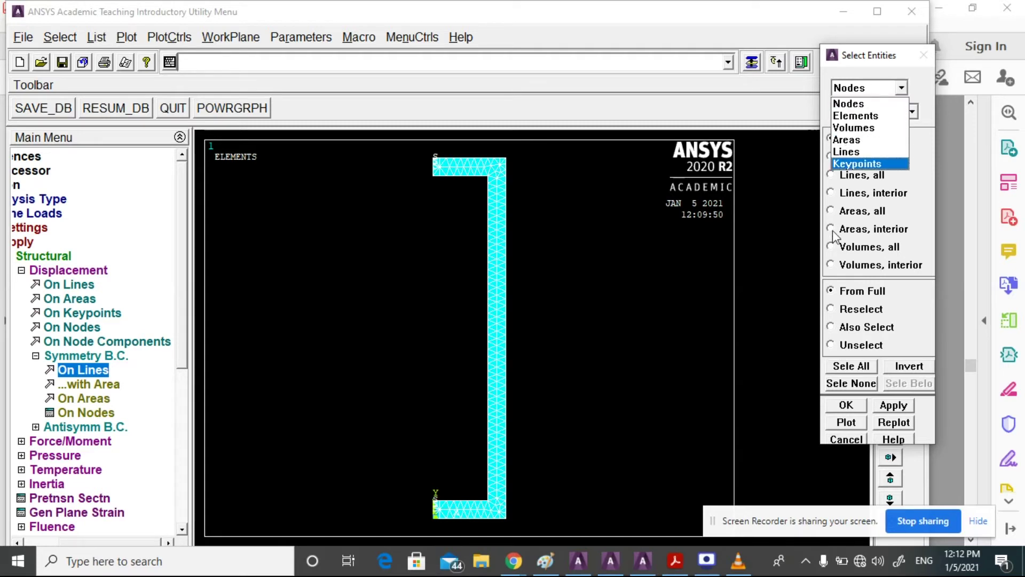
{"action": "left_click", "coordinate": [787, 290]}
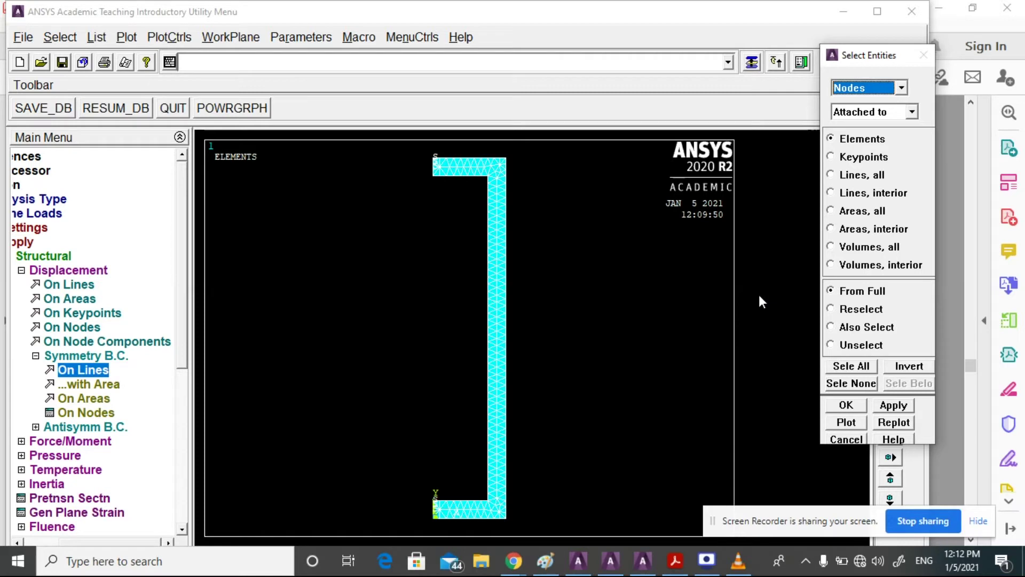
{"action": "left_click", "coordinate": [872, 89]}
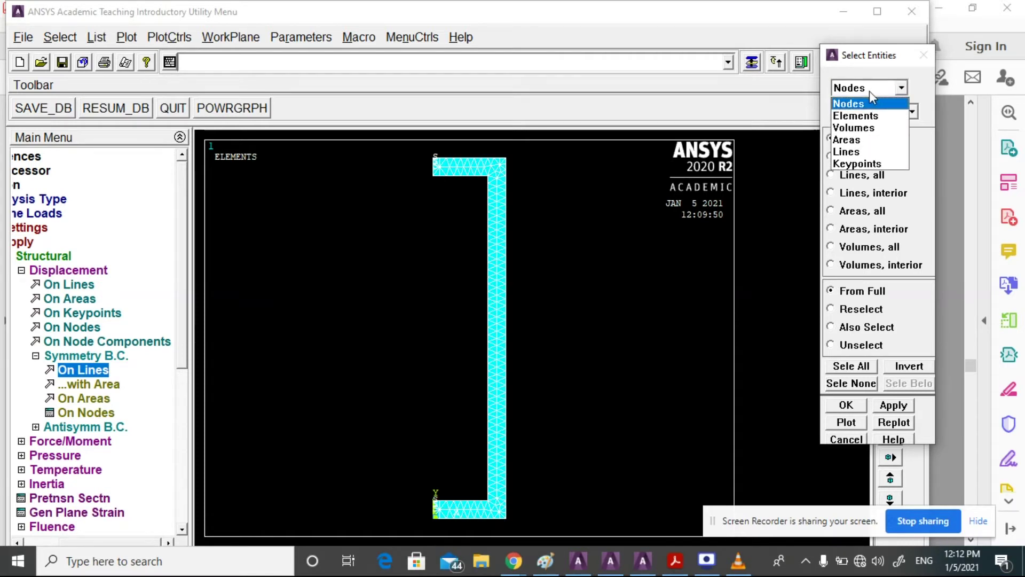
{"action": "left_click", "coordinate": [772, 277]}
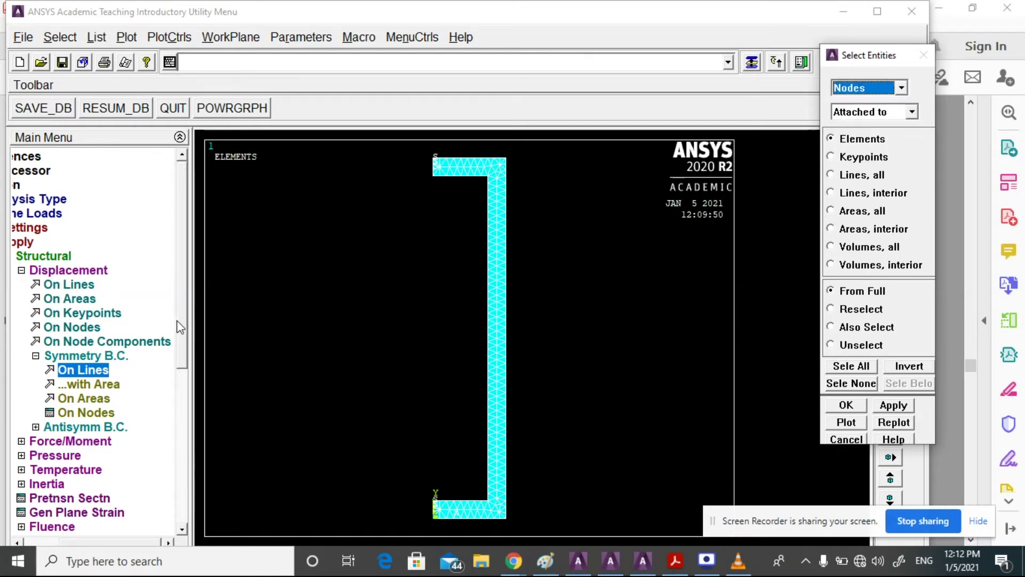
{"action": "left_click_drag", "start_coordinate": [178, 328], "coordinate": [180, 424]}
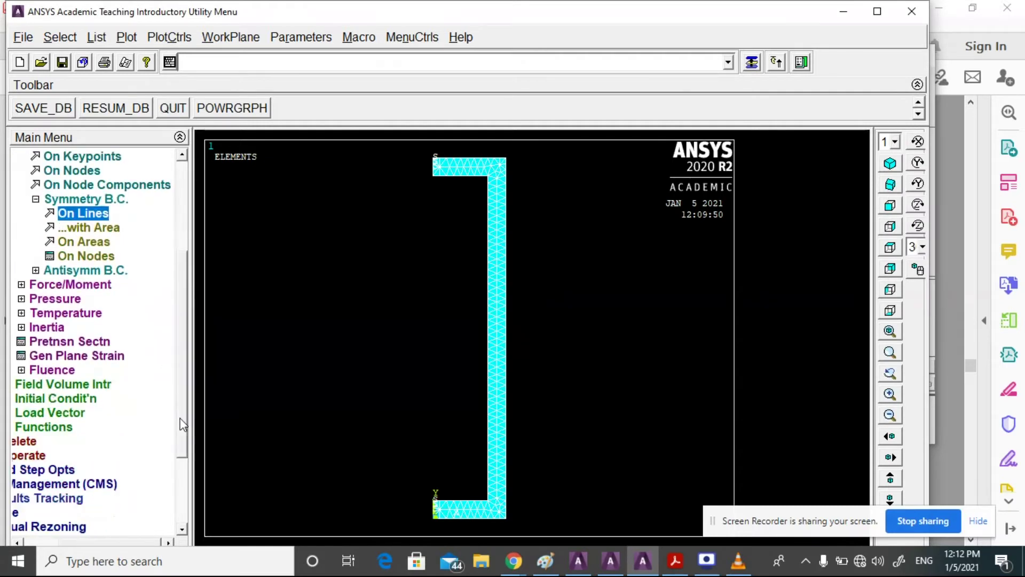
{"action": "left_click_drag", "start_coordinate": [83, 543], "coordinate": [49, 544]}
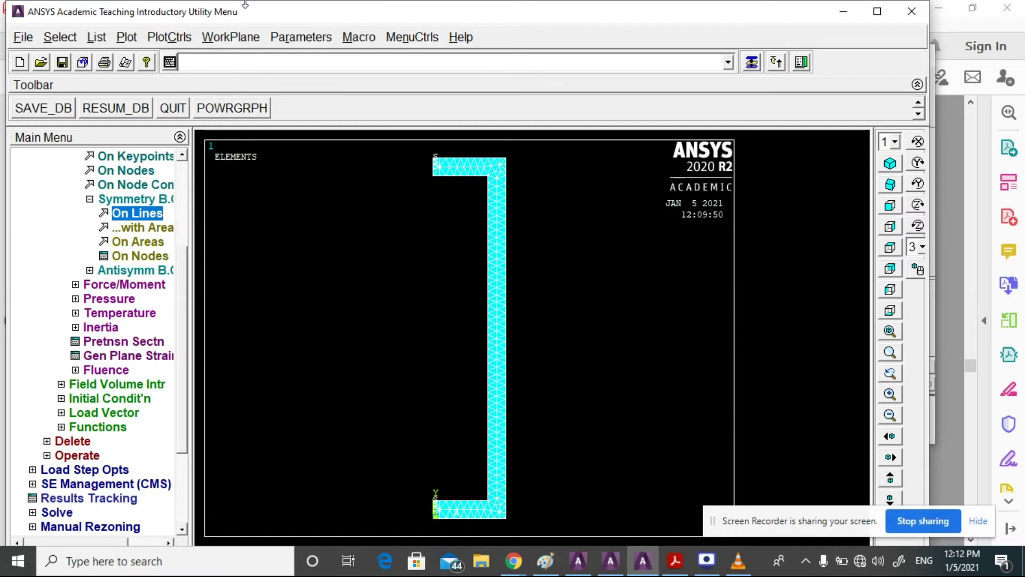
Select all nodes of the meshed tube profile through the Select Entities dialog.
{"action": "left_click", "coordinate": [61, 37]}
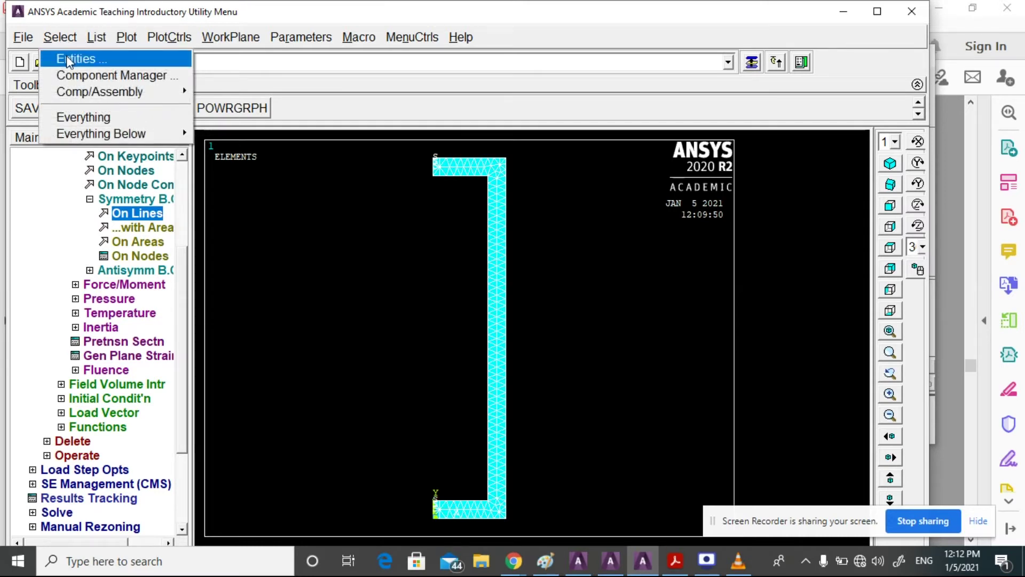
{"action": "left_click", "coordinate": [66, 55]}
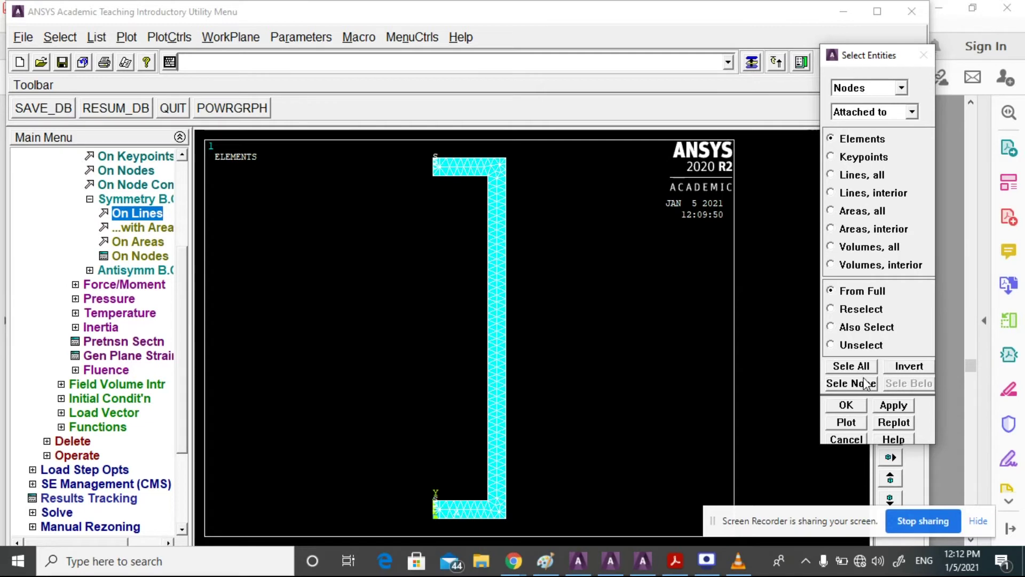
{"action": "left_click", "coordinate": [853, 367]}
{"action": "left_click", "coordinate": [853, 367]}
Select all components and assemblies of the model.
{"action": "left_click", "coordinate": [59, 36]}
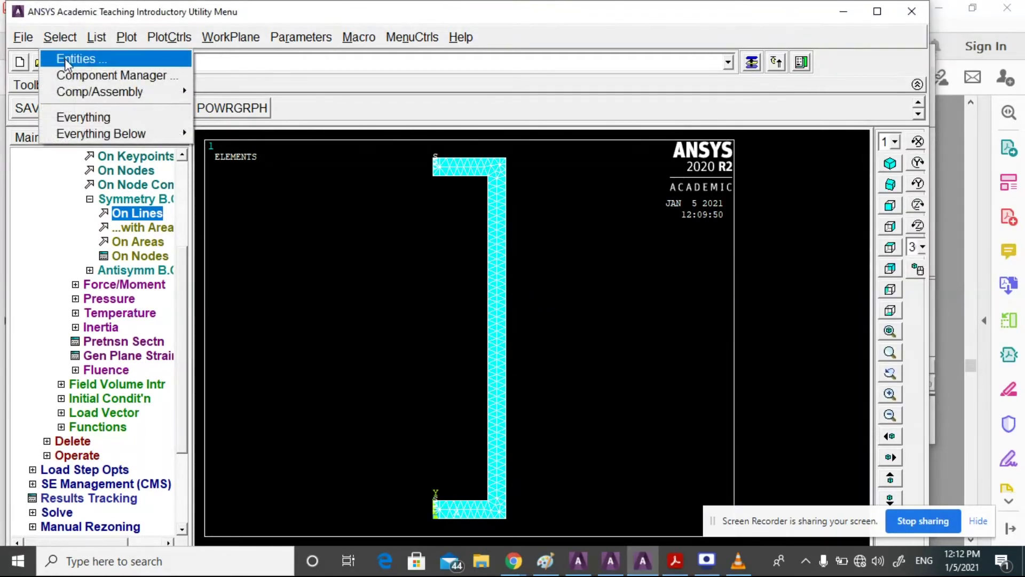
{"action": "mouse_move", "coordinate": [124, 96]}
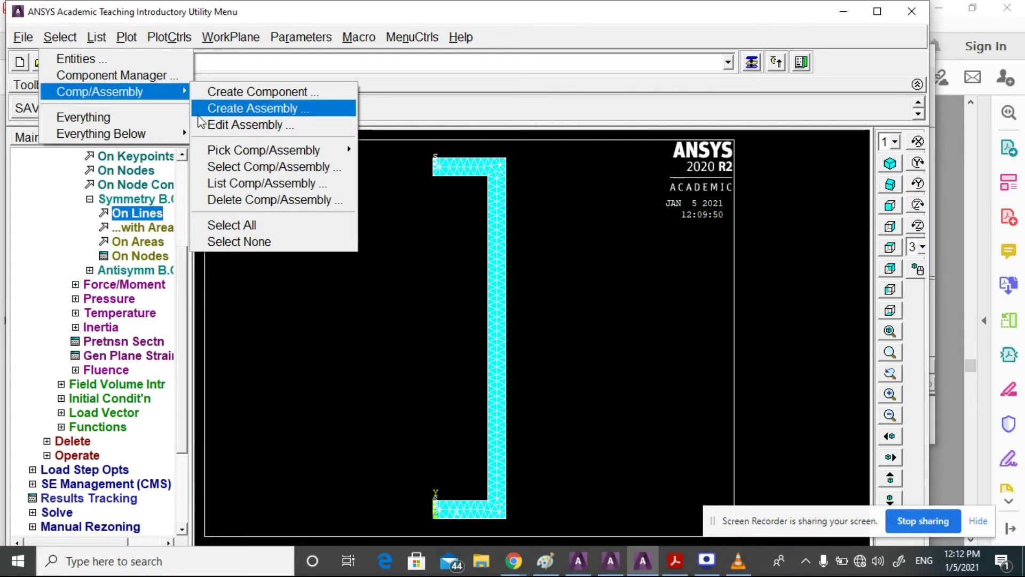
{"action": "left_click", "coordinate": [218, 223]}
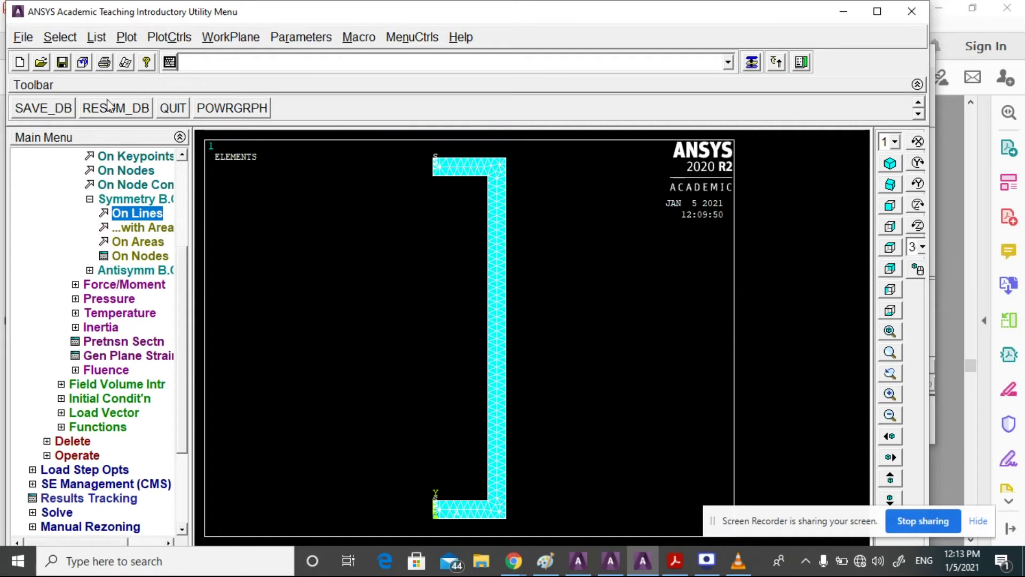
Select the nodes at the tube wall's mid-height by location, using a Y coordinate of 50 from the full set.
{"action": "left_click", "coordinate": [55, 39]}
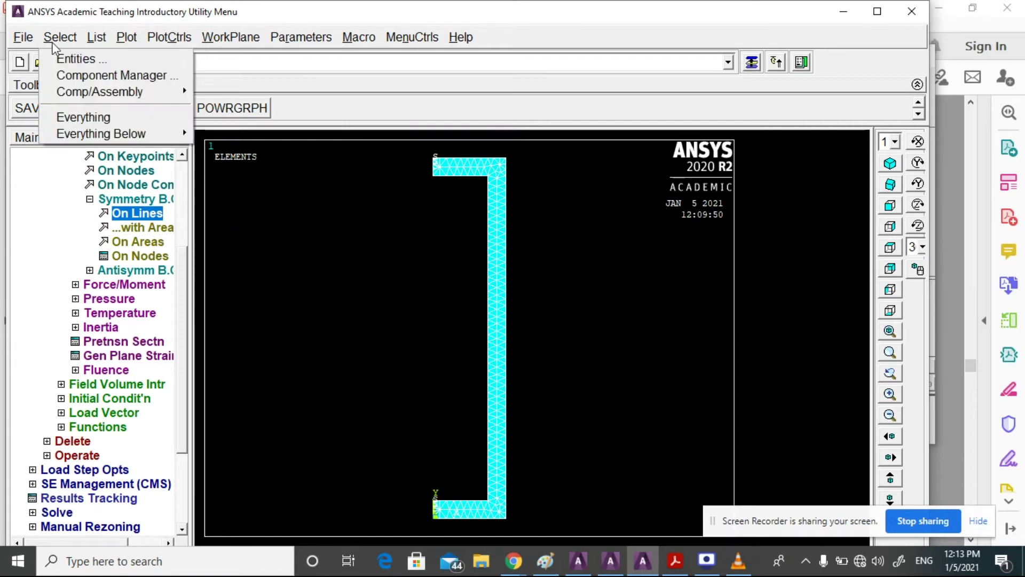
{"action": "mouse_move", "coordinate": [75, 89]}
{"action": "mouse_move", "coordinate": [158, 134]}
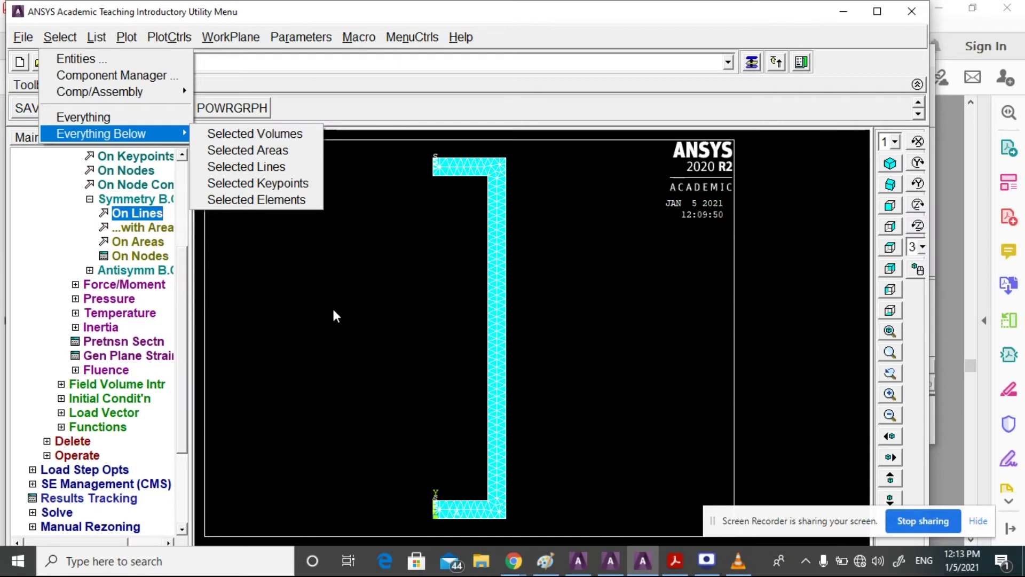
{"action": "left_click", "coordinate": [80, 59]}
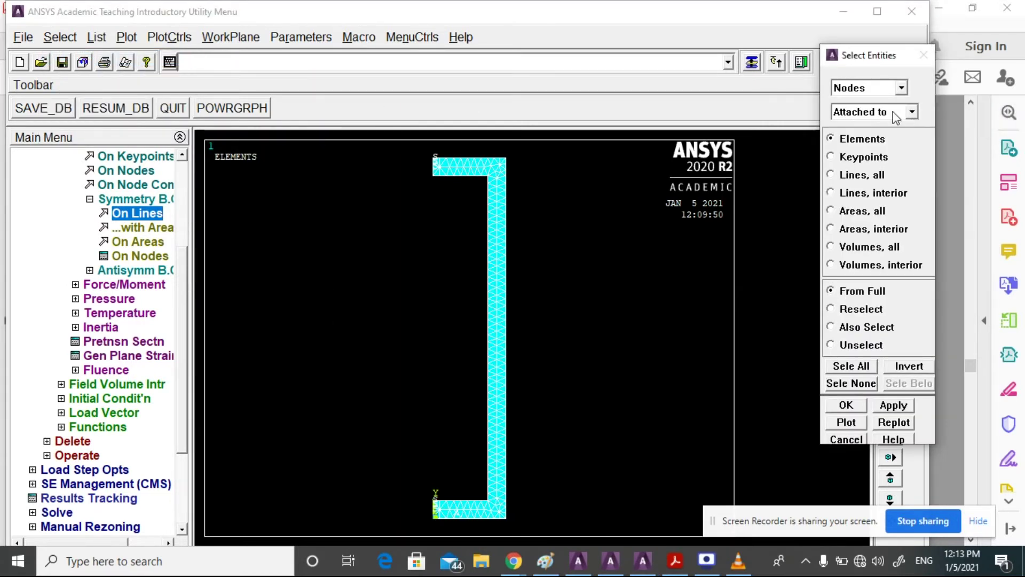
{"action": "left_click", "coordinate": [896, 113]}
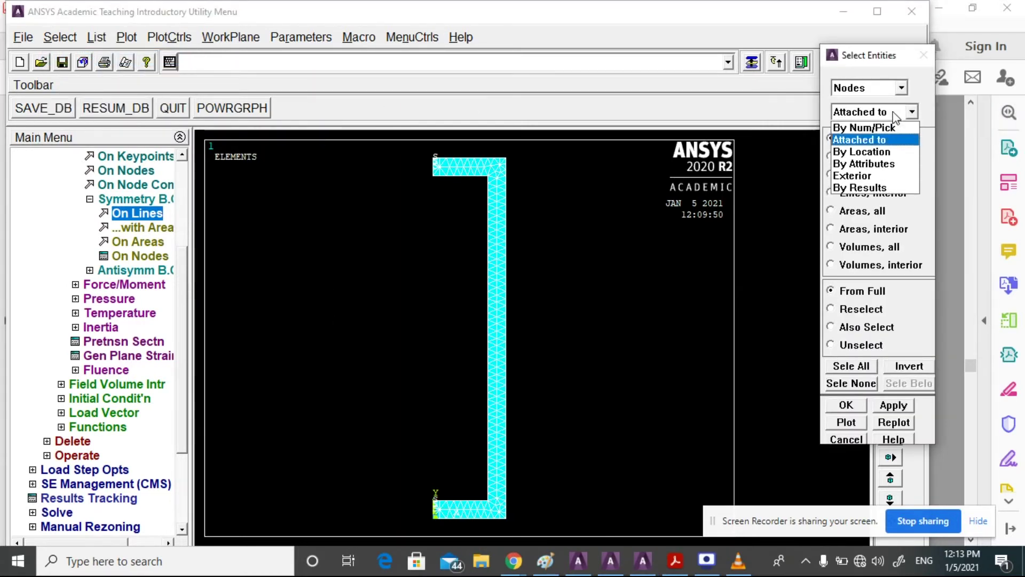
{"action": "left_click", "coordinate": [869, 152]}
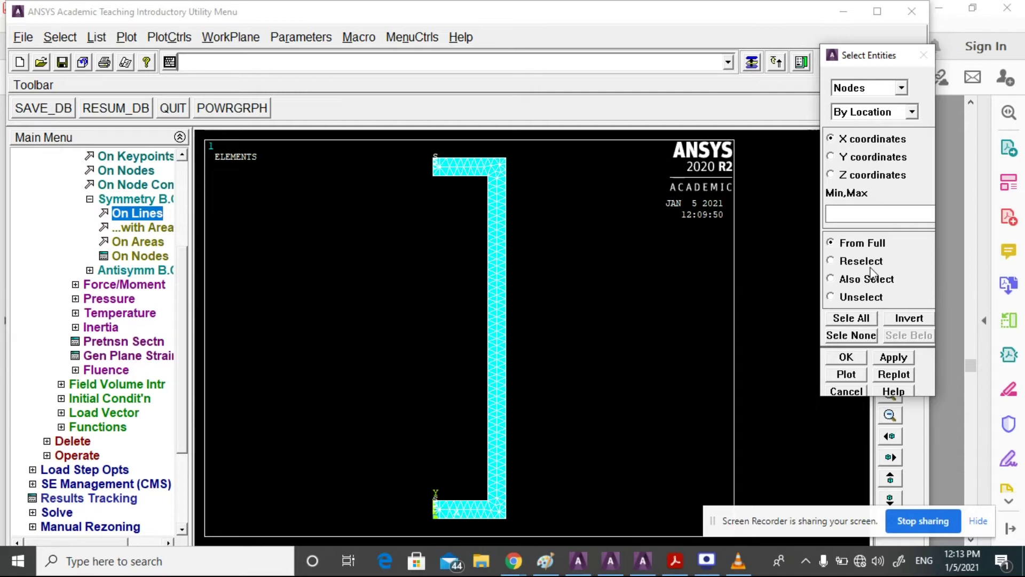
{"action": "left_click", "coordinate": [832, 157]}
{"action": "left_click", "coordinate": [856, 219]}
{"action": "type", "text": "50"}
{"action": "left_click", "coordinate": [845, 358]}
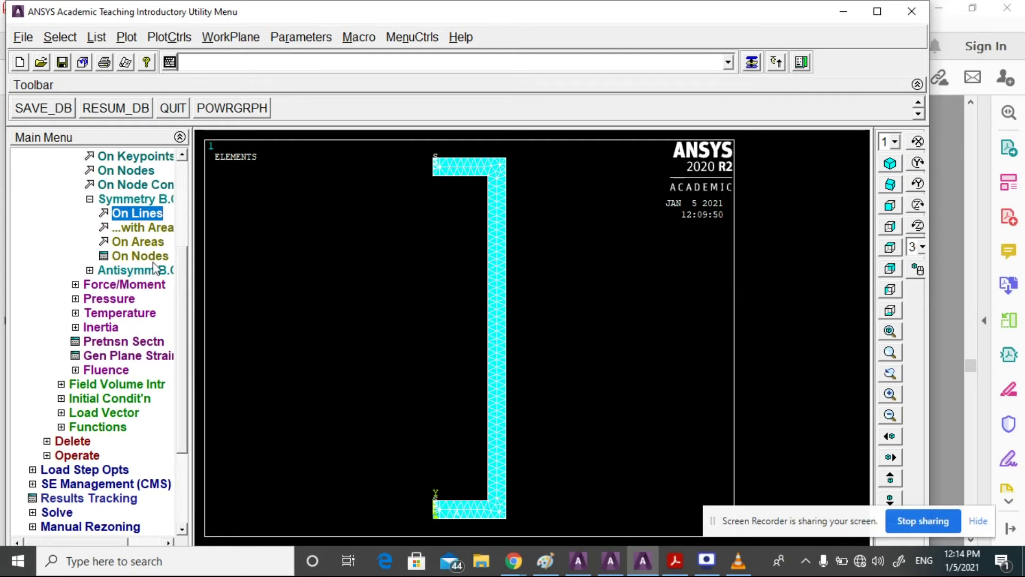
Constrain all selected mid-height nodes of the tube wall in UY with a constant displacement of 0.
{"action": "left_click_drag", "start_coordinate": [181, 275], "coordinate": [180, 242]}
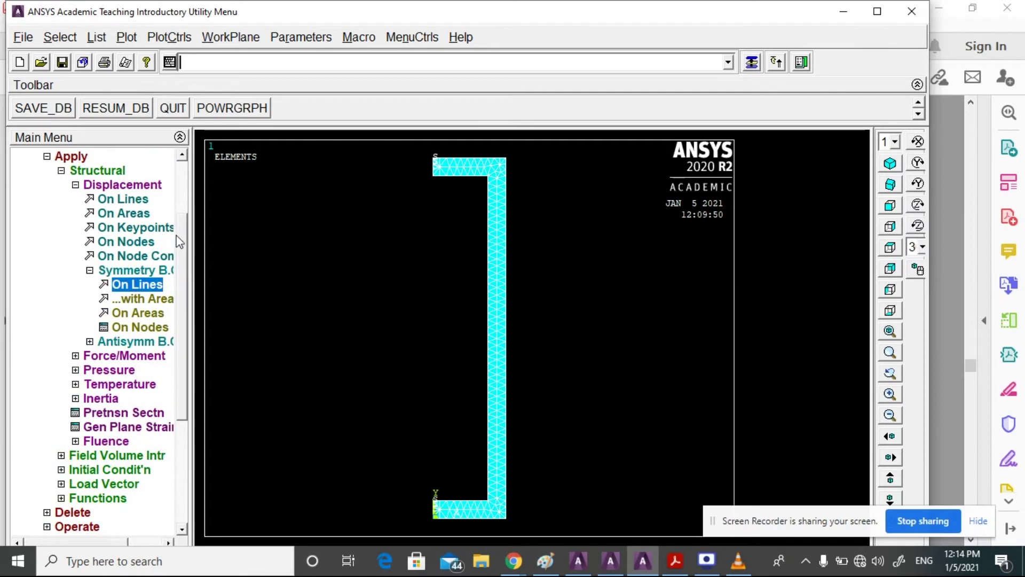
{"action": "left_click", "coordinate": [140, 243]}
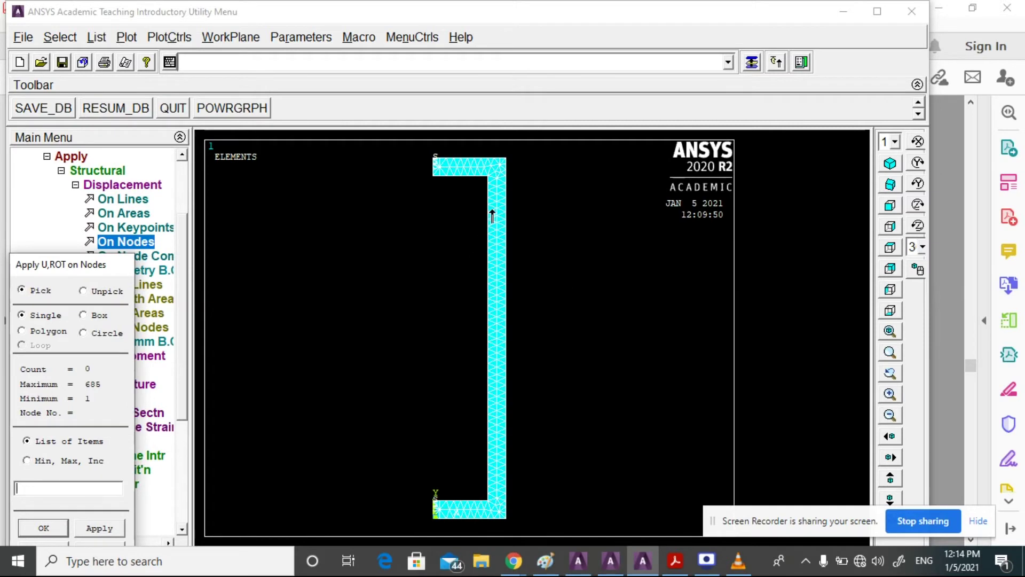
{"action": "left_click", "coordinate": [493, 216]}
{"action": "left_click", "coordinate": [487, 338]}
{"action": "left_click", "coordinate": [508, 159]}
{"action": "left_click_drag", "start_coordinate": [72, 271], "coordinate": [89, 140]}
{"action": "left_click", "coordinate": [60, 443]}
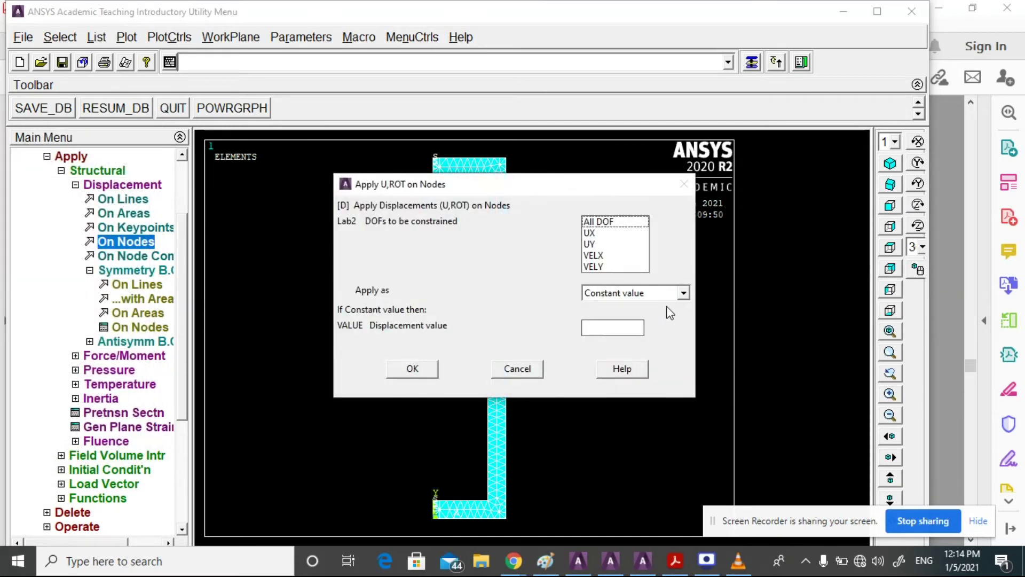
{"action": "left_click", "coordinate": [605, 222]}
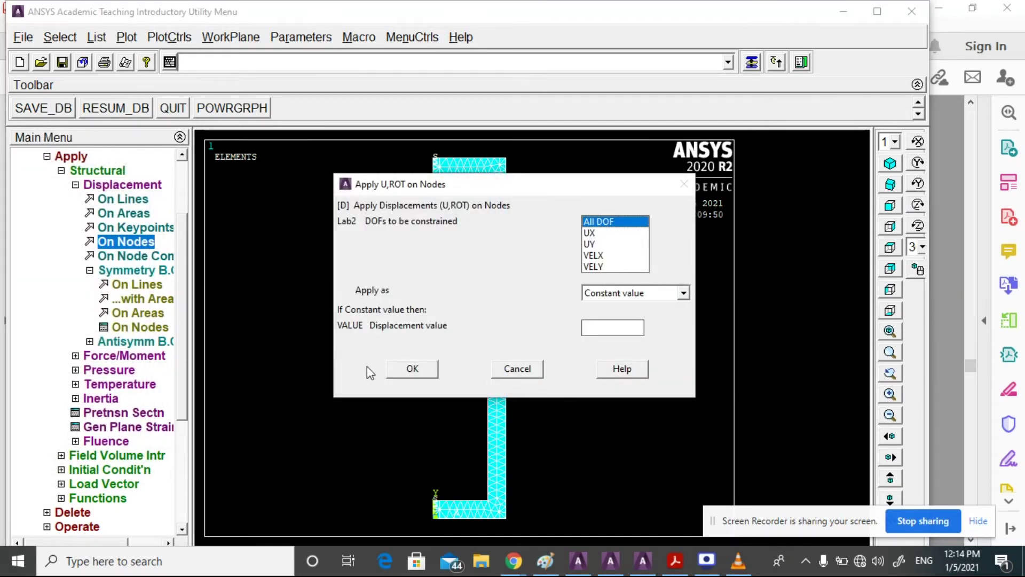
{"action": "left_click", "coordinate": [592, 244]}
{"action": "left_click", "coordinate": [605, 222]}
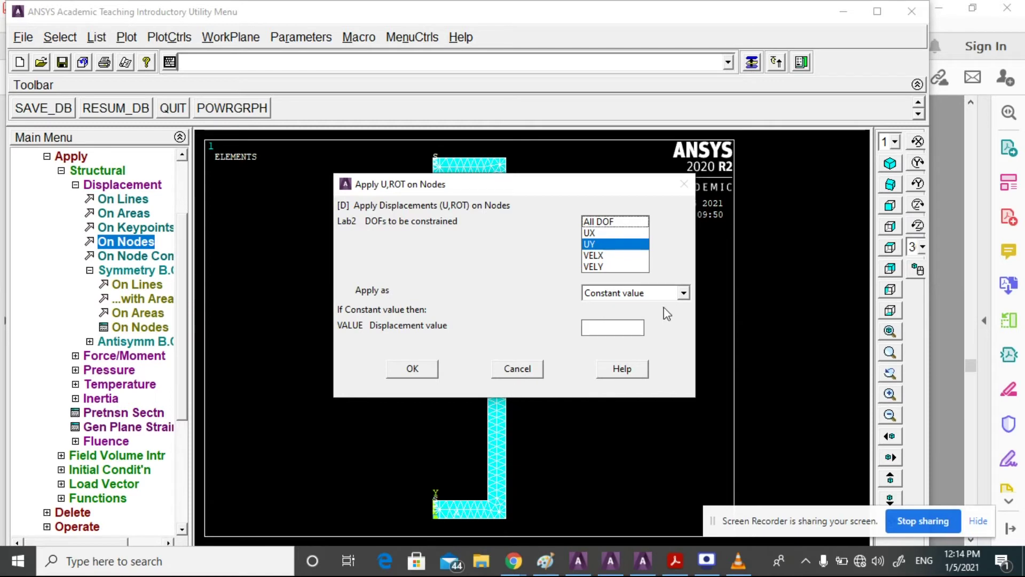
{"action": "left_click", "coordinate": [597, 326]}
{"action": "type", "text": "0"}
{"action": "left_click", "coordinate": [407, 369]}
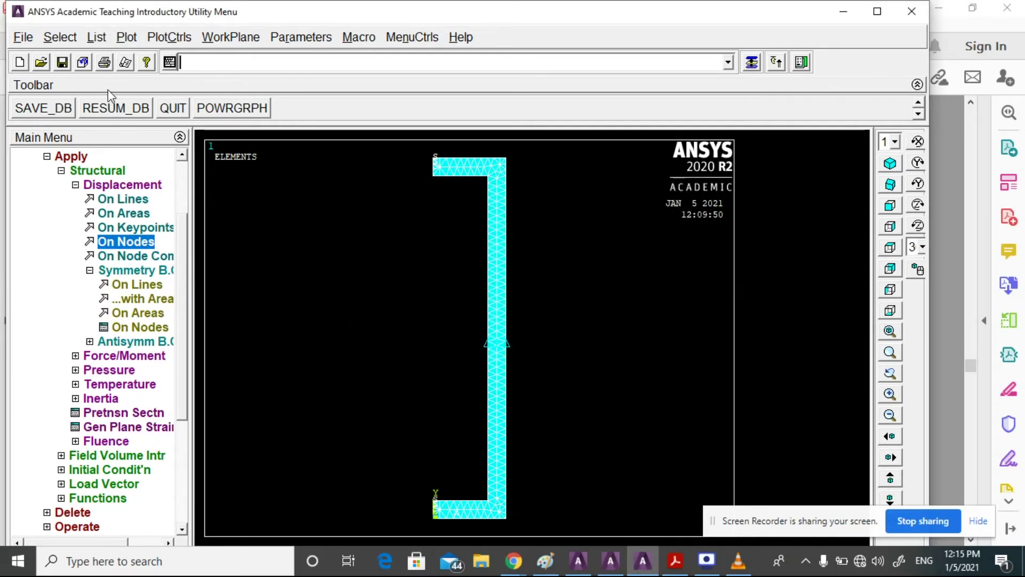
Select everything in the model and open the structural force/moment load options.
{"action": "left_click", "coordinate": [47, 38]}
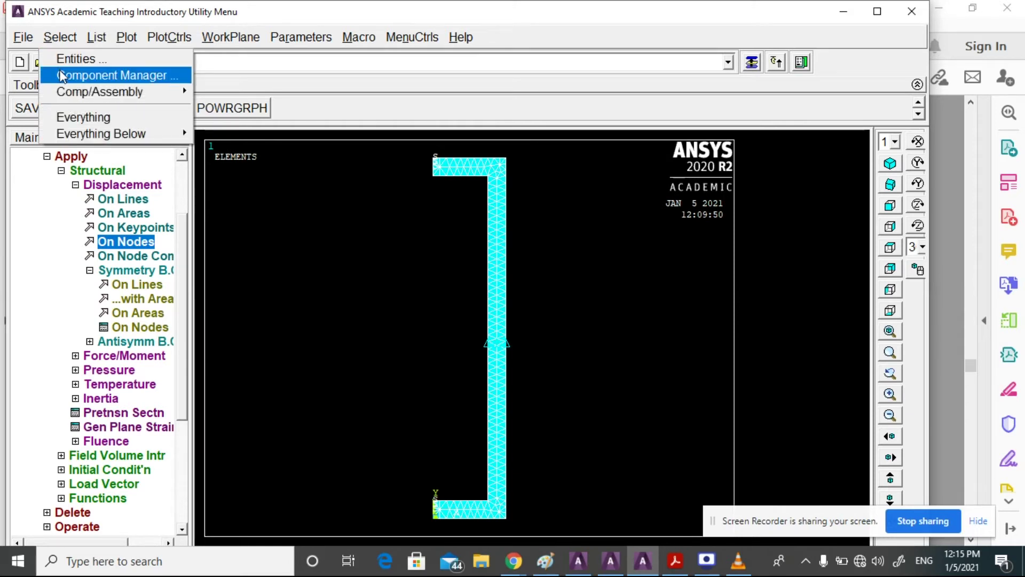
{"action": "left_click", "coordinate": [80, 117]}
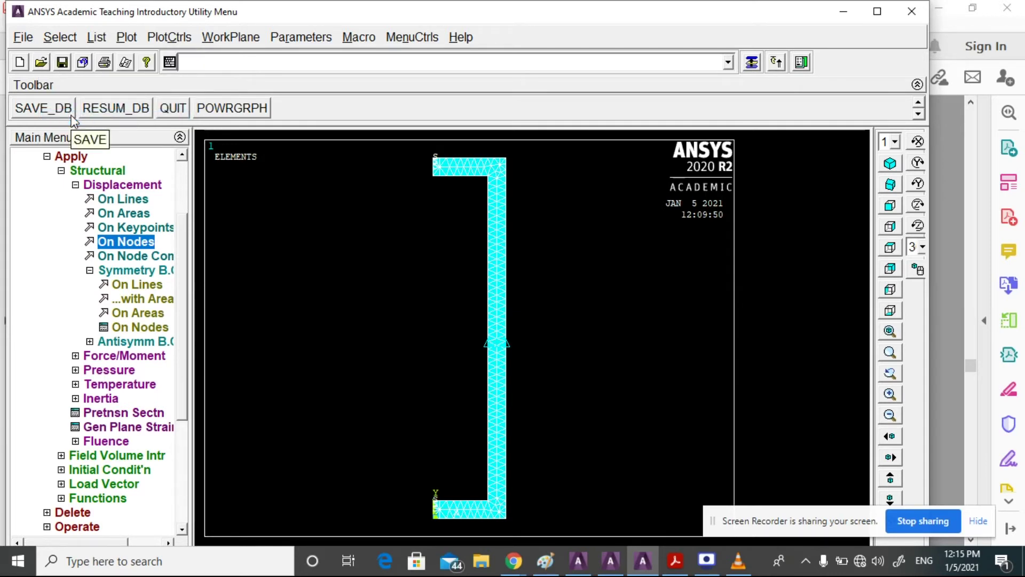
{"action": "left_click", "coordinate": [184, 521]}
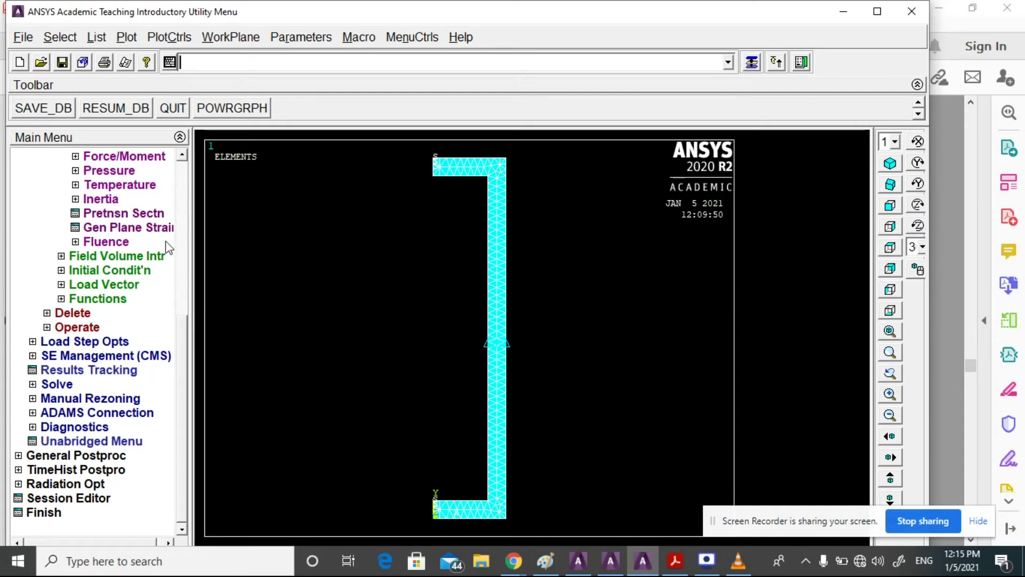
{"action": "left_click", "coordinate": [146, 159]}
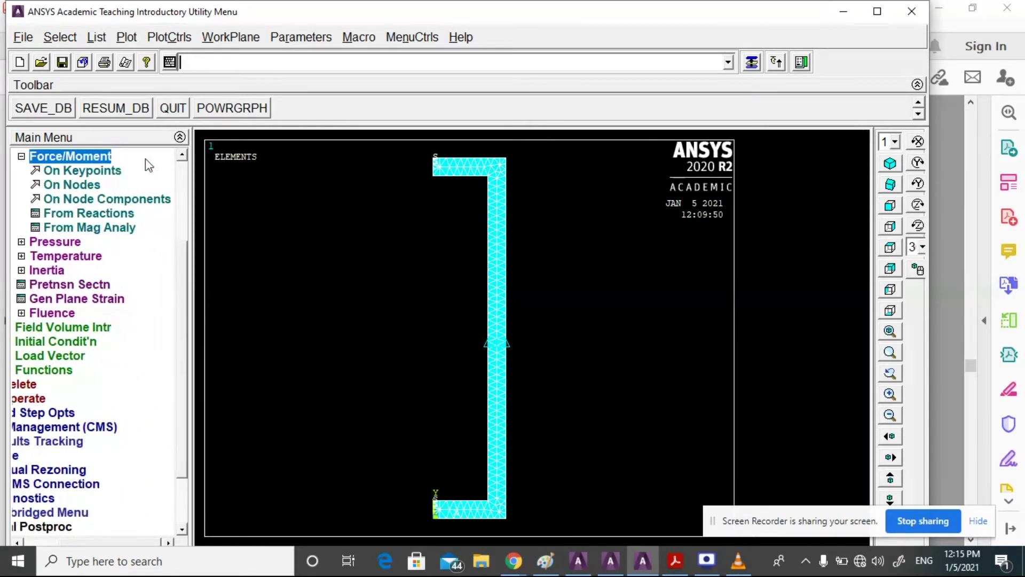
{"action": "left_click", "coordinate": [79, 171]}
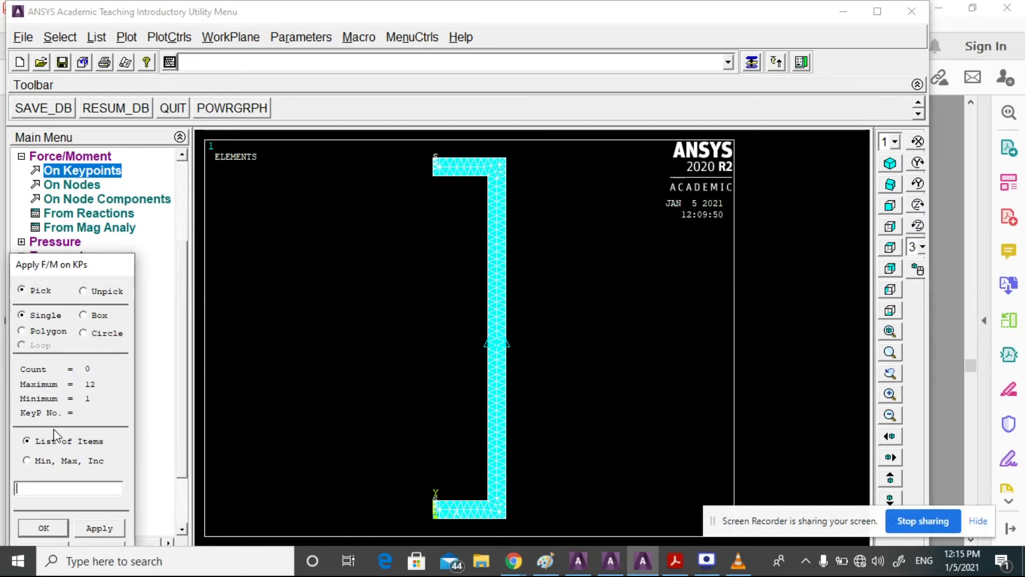
{"action": "left_click_drag", "start_coordinate": [59, 265], "coordinate": [88, 149]}
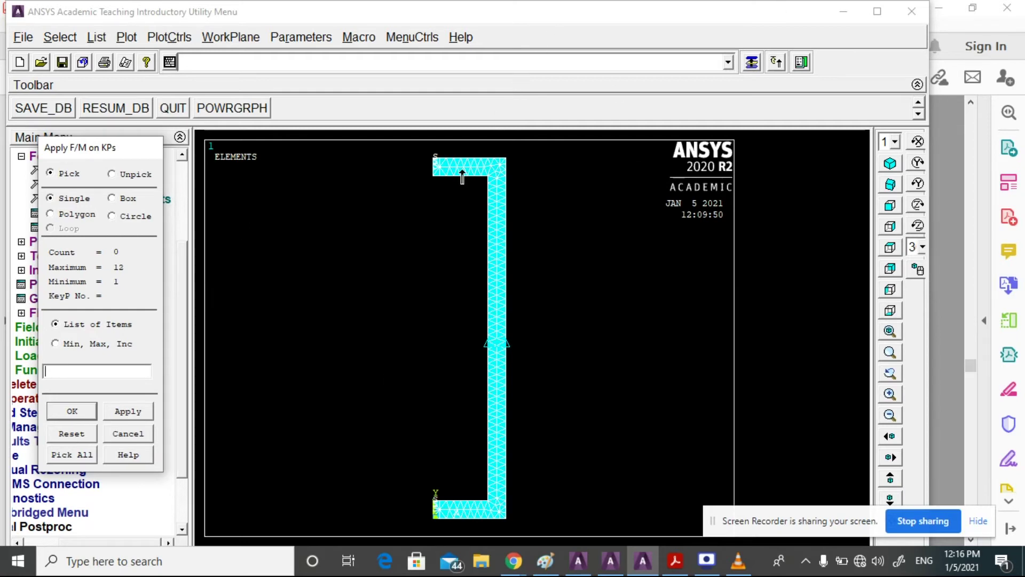
{"action": "left_click", "coordinate": [434, 176]}
{"action": "left_click", "coordinate": [433, 158]}
{"action": "left_click", "coordinate": [434, 501]}
{"action": "left_click", "coordinate": [70, 411]}
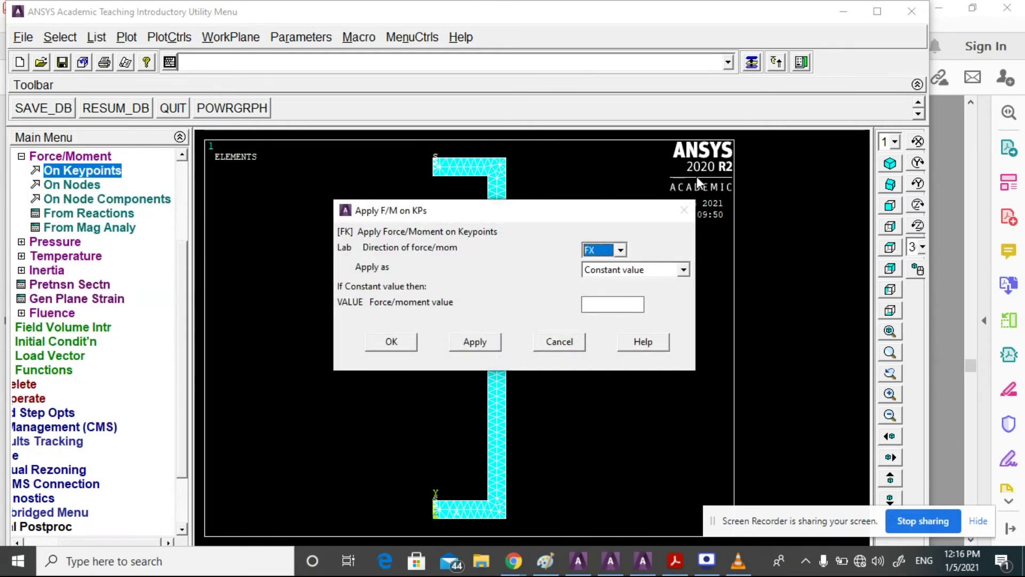
{"action": "left_click", "coordinate": [602, 249]}
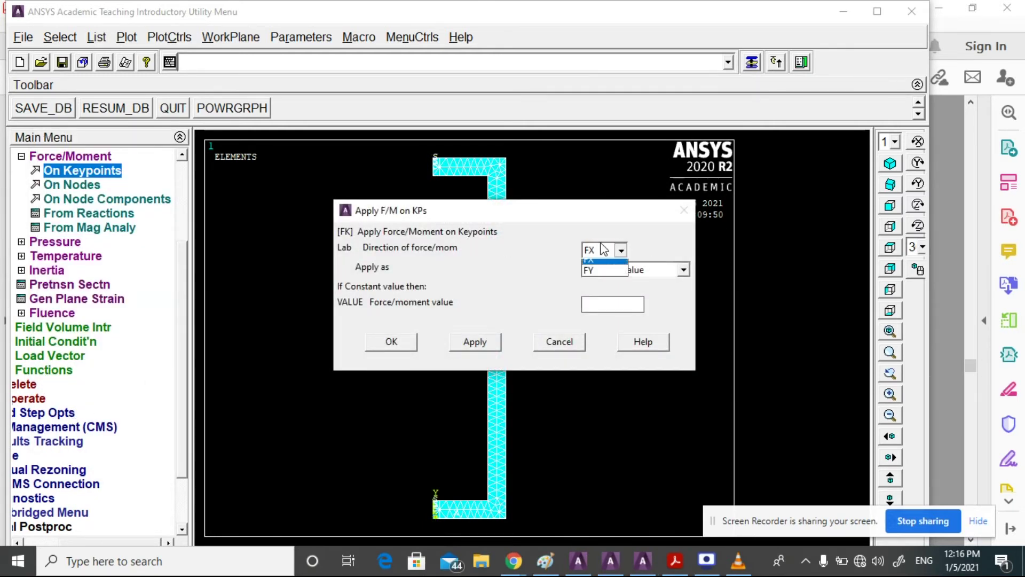
{"action": "left_click", "coordinate": [595, 275]}
{"action": "left_click", "coordinate": [612, 306]}
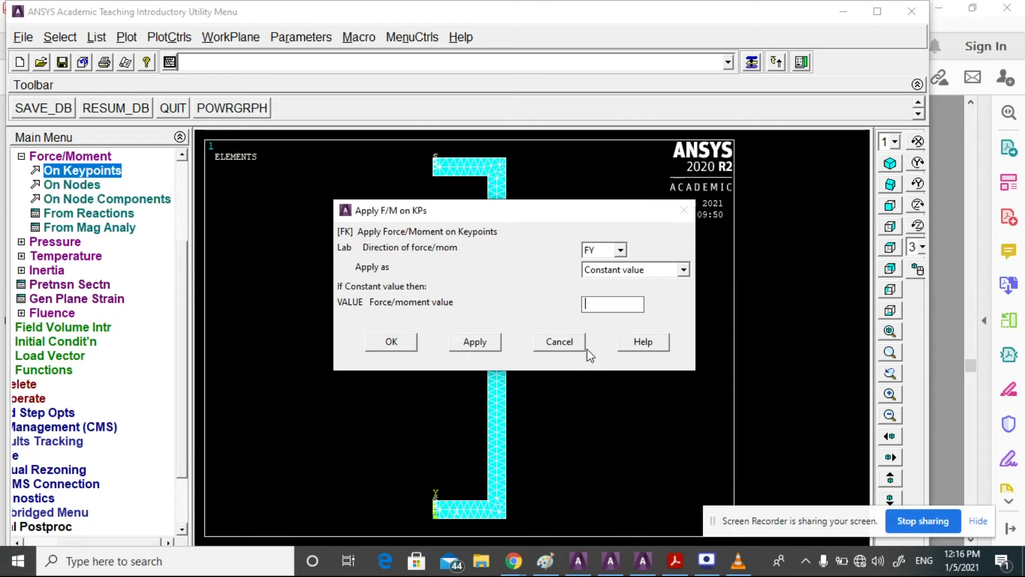
{"action": "left_click", "coordinate": [573, 347]}
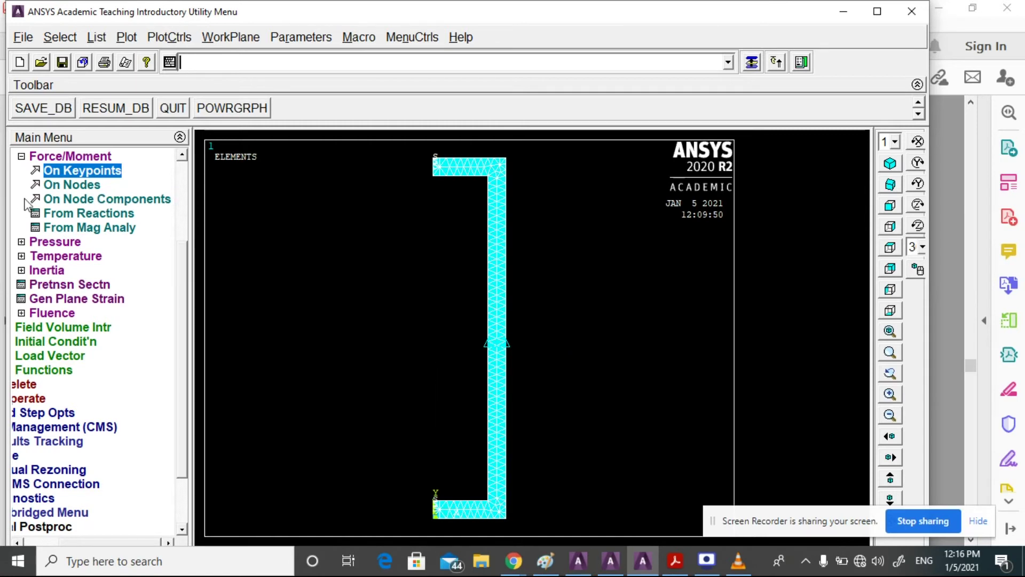
Apply a constant FY force of 100 to the two keypoints where the top plate meets the tube's axis.
{"action": "left_click", "coordinate": [85, 170]}
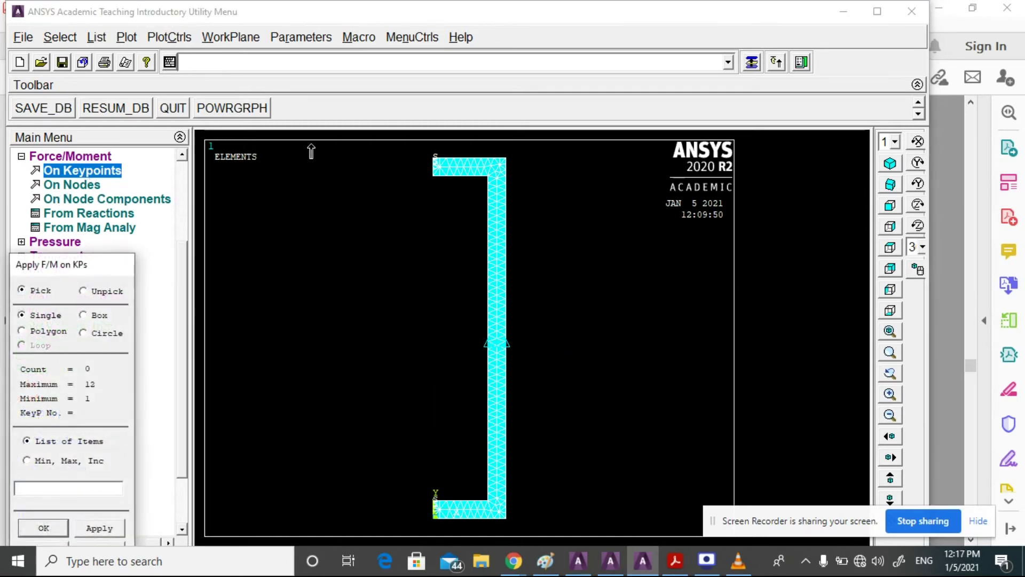
{"action": "left_click", "coordinate": [434, 161]}
{"action": "left_click", "coordinate": [434, 174]}
{"action": "left_click", "coordinate": [43, 528]}
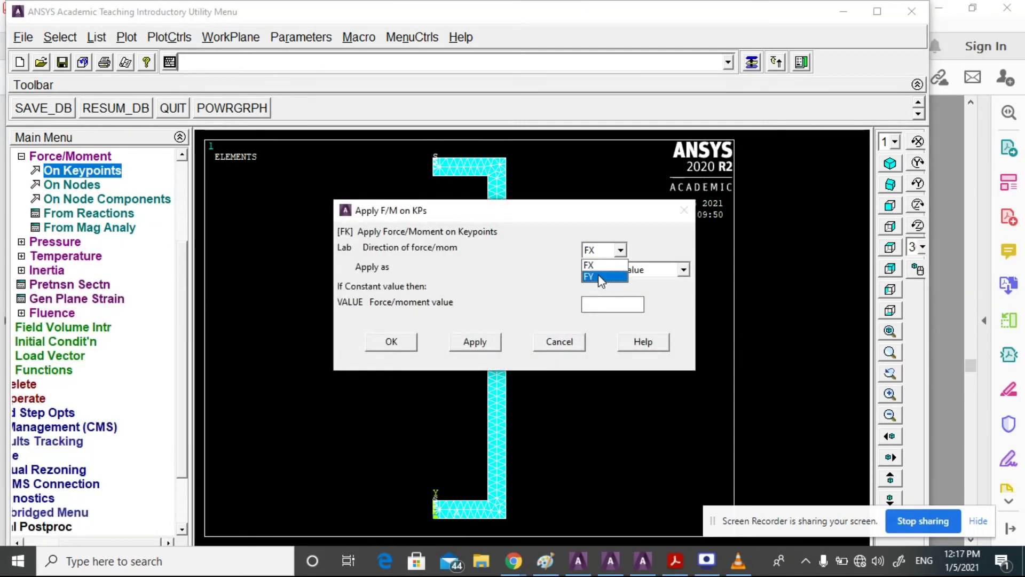
{"action": "left_click", "coordinate": [602, 277]}
{"action": "left_click", "coordinate": [610, 307]}
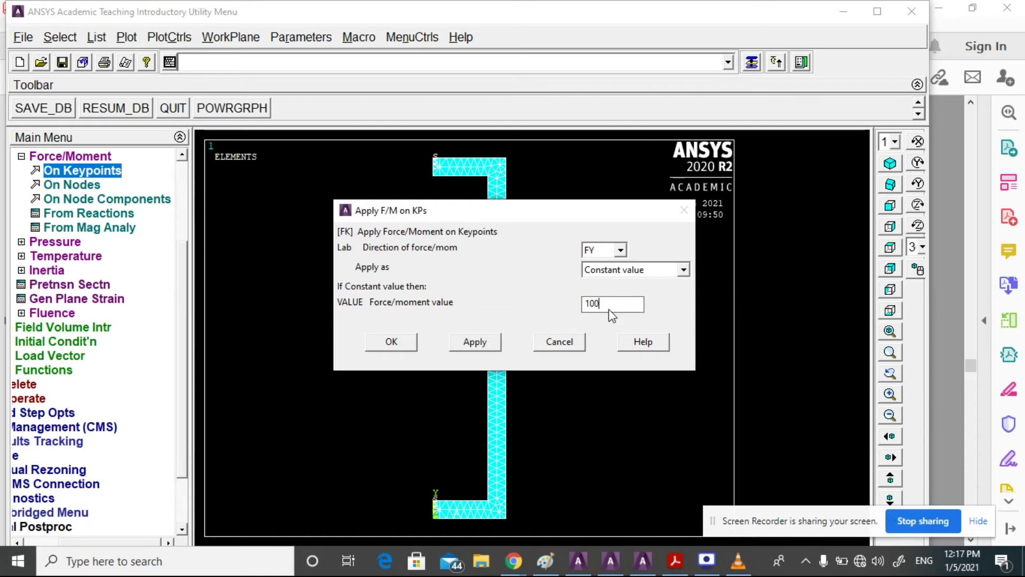
{"action": "left_click", "coordinate": [474, 342]}
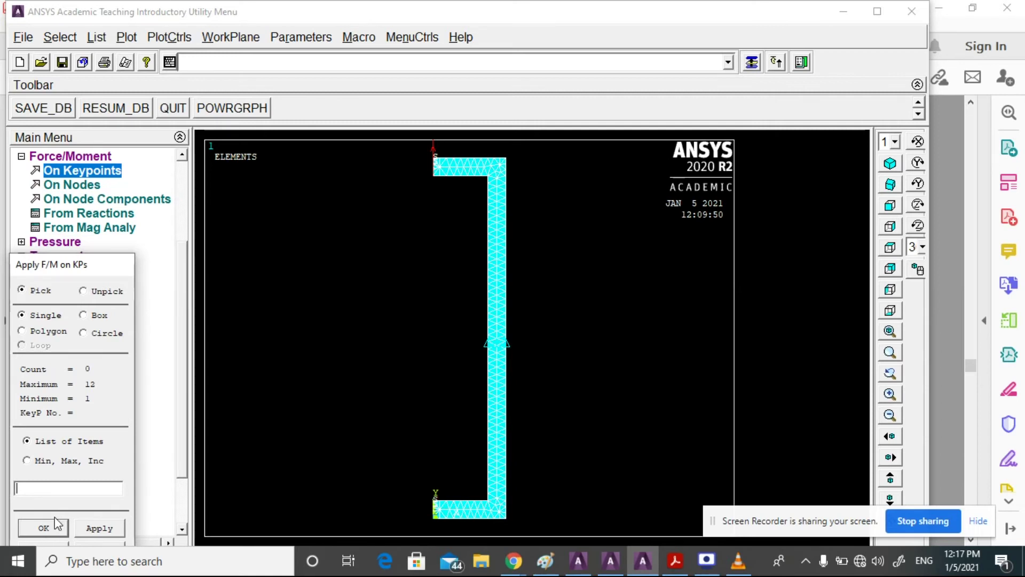
Apply a constant FY force of -100 to the two keypoints where the bottom plate meets the tube's axis.
{"action": "left_click", "coordinate": [433, 500]}
{"action": "left_click", "coordinate": [433, 518]}
{"action": "left_click", "coordinate": [44, 528]}
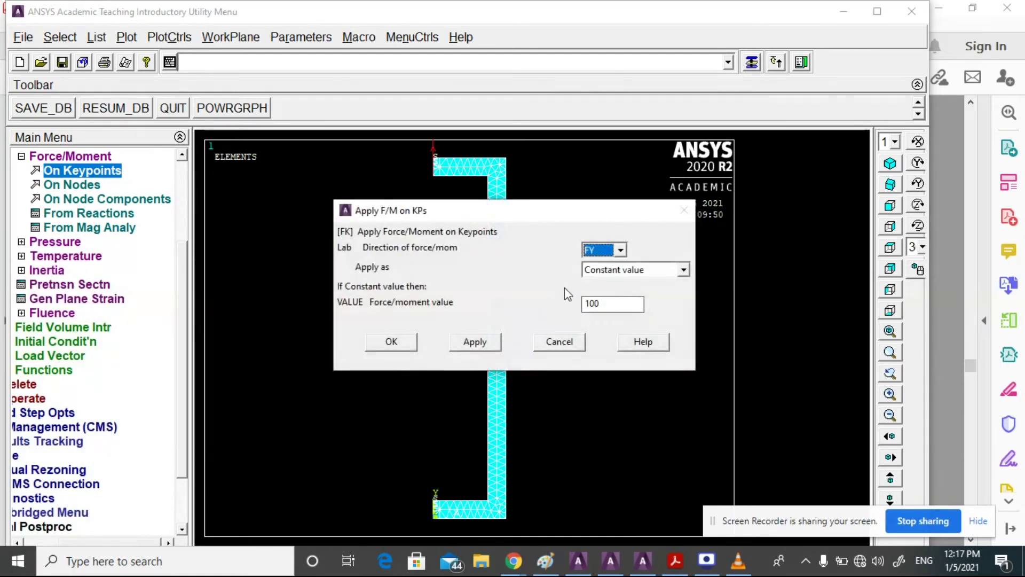
{"action": "left_click", "coordinate": [586, 303]}
{"action": "type", "text": "-"}
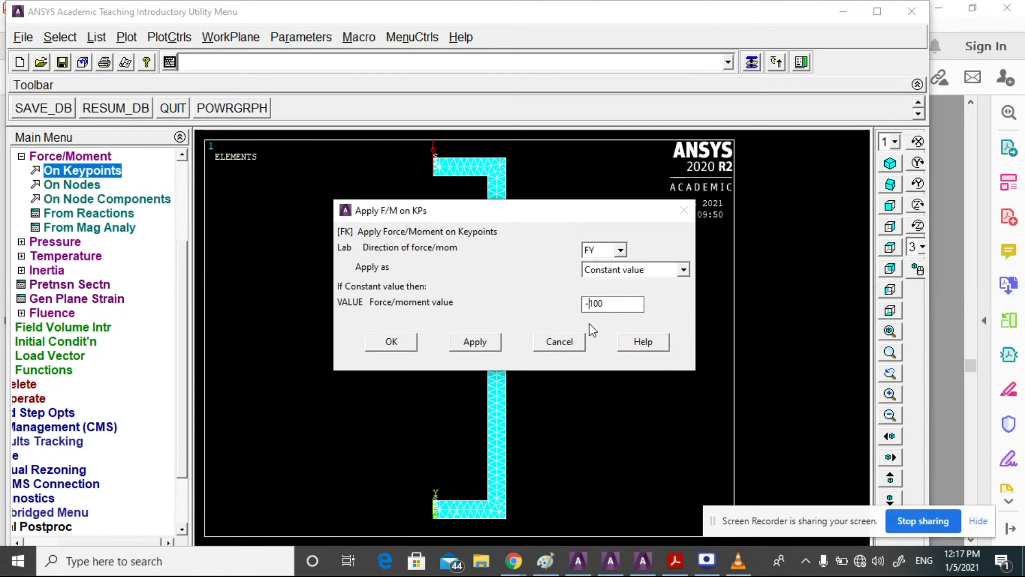
{"action": "left_click", "coordinate": [470, 342]}
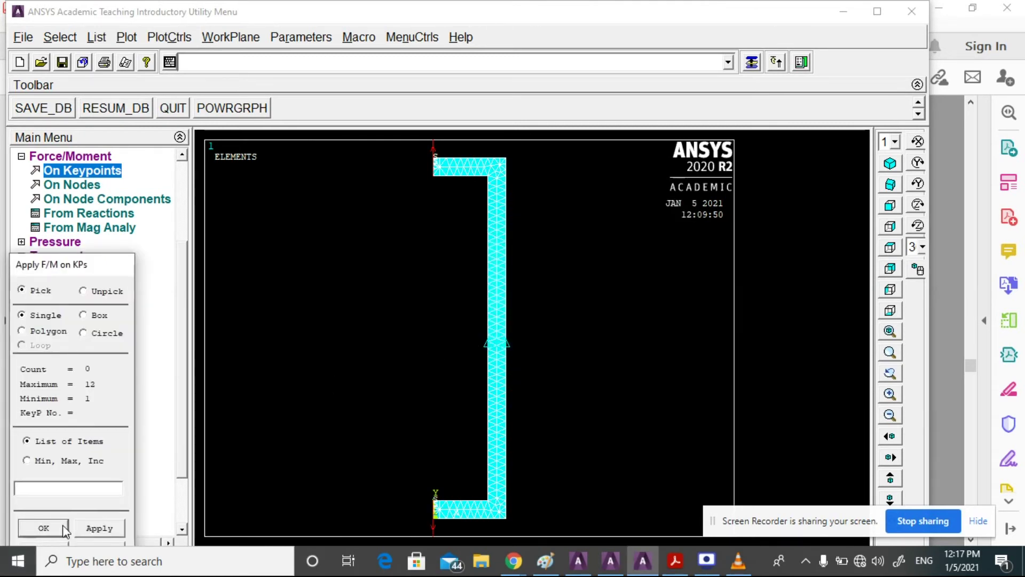
{"action": "left_click", "coordinate": [43, 533]}
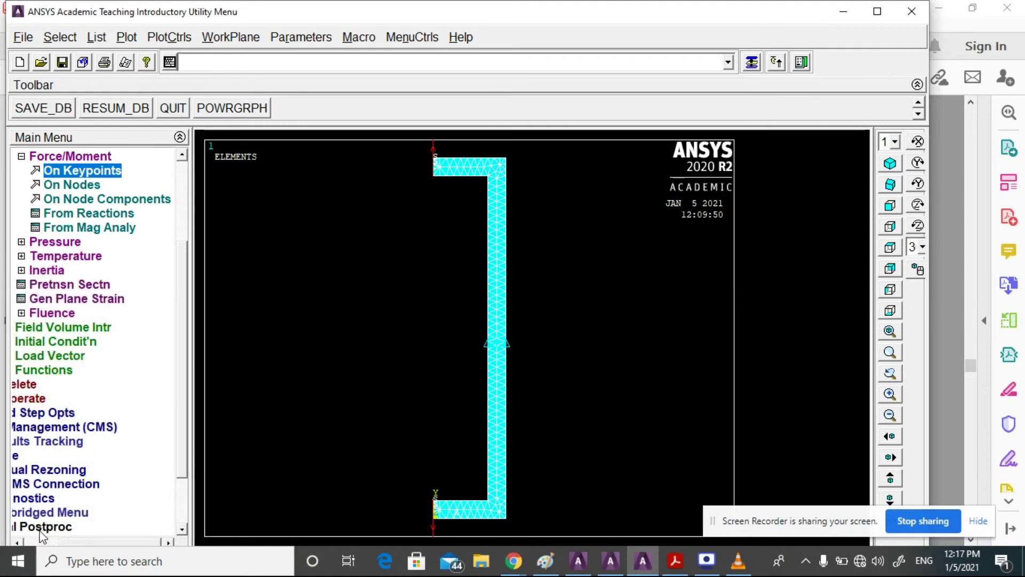
Collapse the structural load options and reopen the Solution phase to show its solve options.
{"action": "left_click", "coordinate": [21, 157]}
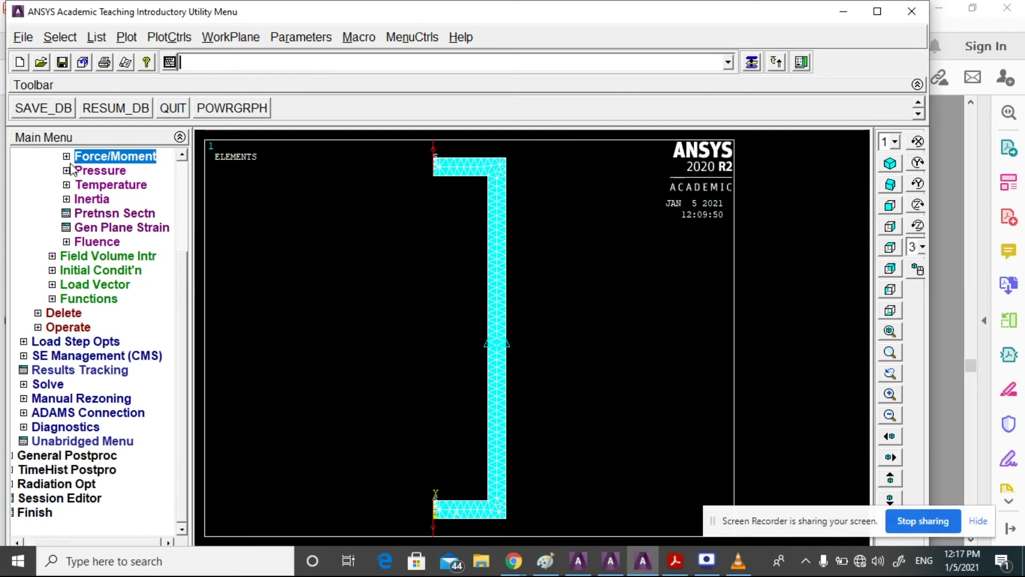
{"action": "scroll", "coordinate": [184, 296], "scroll_direction": "up", "scroll_amount": 3}
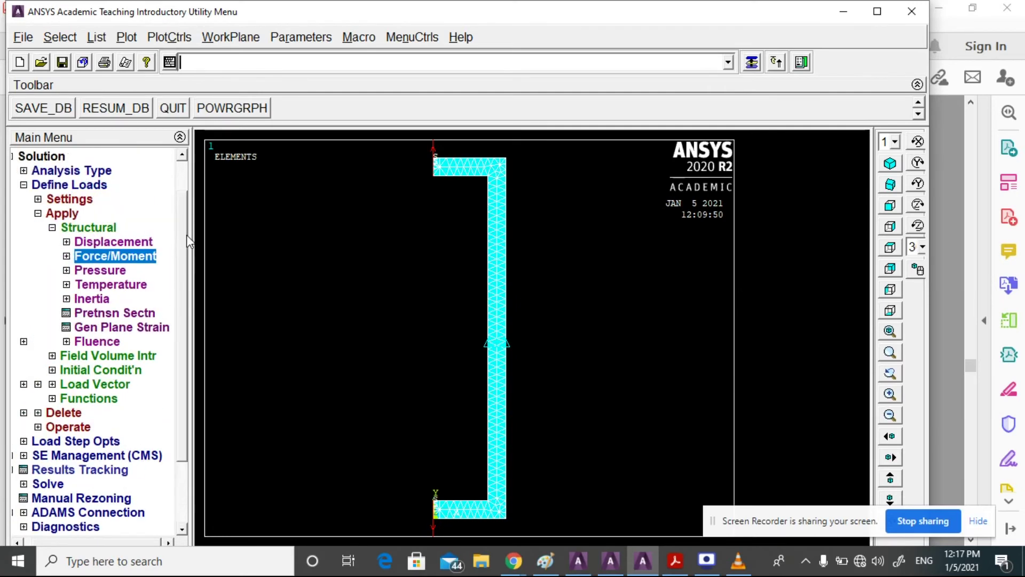
{"action": "left_click", "coordinate": [51, 227]}
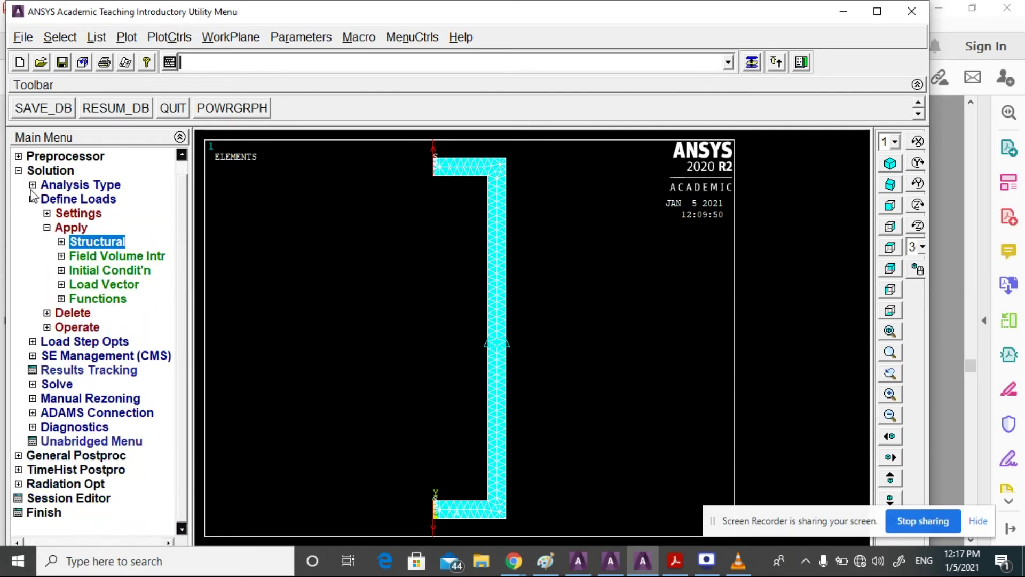
{"action": "left_click", "coordinate": [19, 171]}
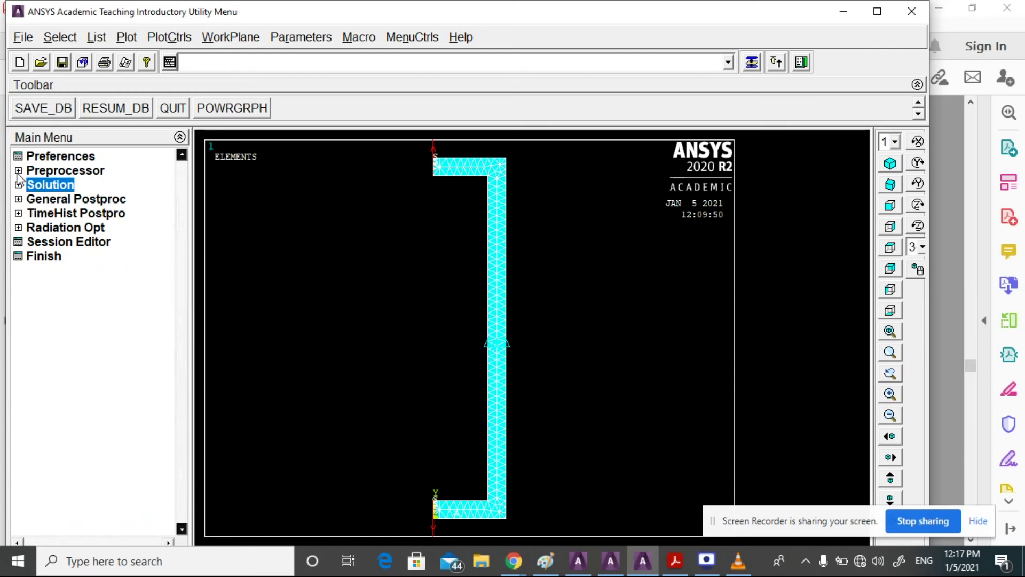
{"action": "left_click", "coordinate": [60, 186]}
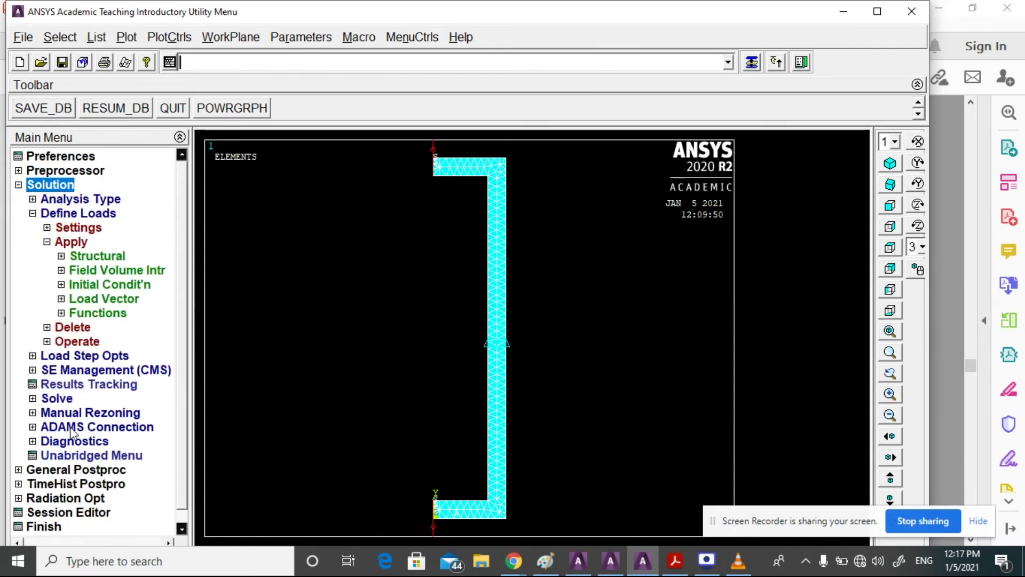
Solve the current load step and close the completion note and the solution status listing.
{"action": "left_click", "coordinate": [57, 400]}
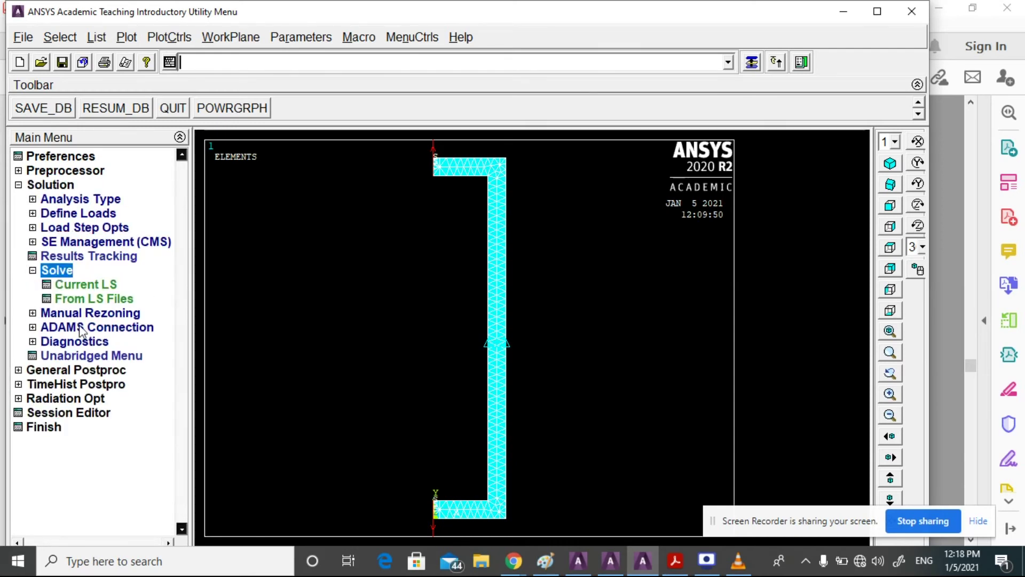
{"action": "left_click", "coordinate": [86, 281]}
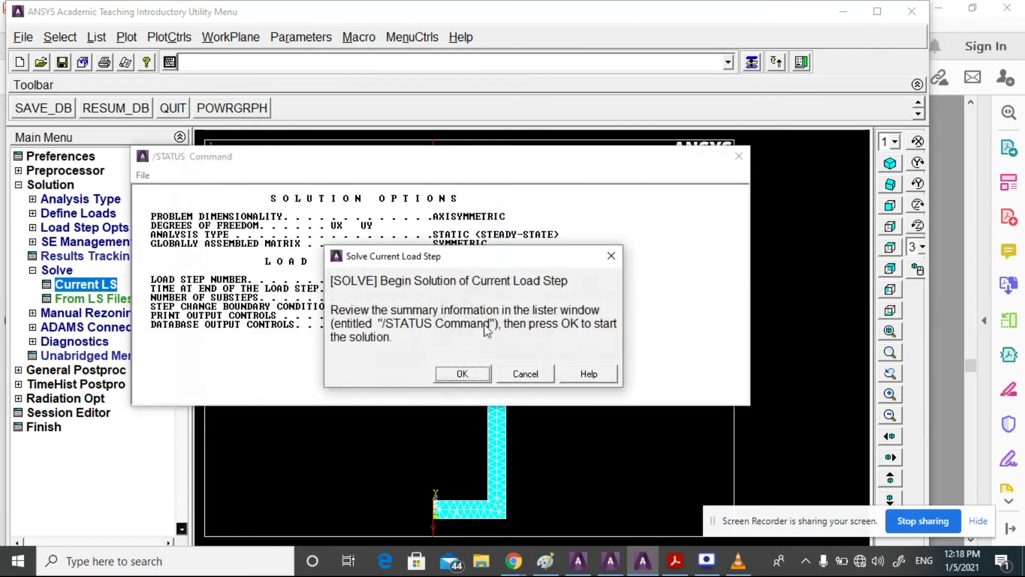
{"action": "left_click", "coordinate": [462, 371]}
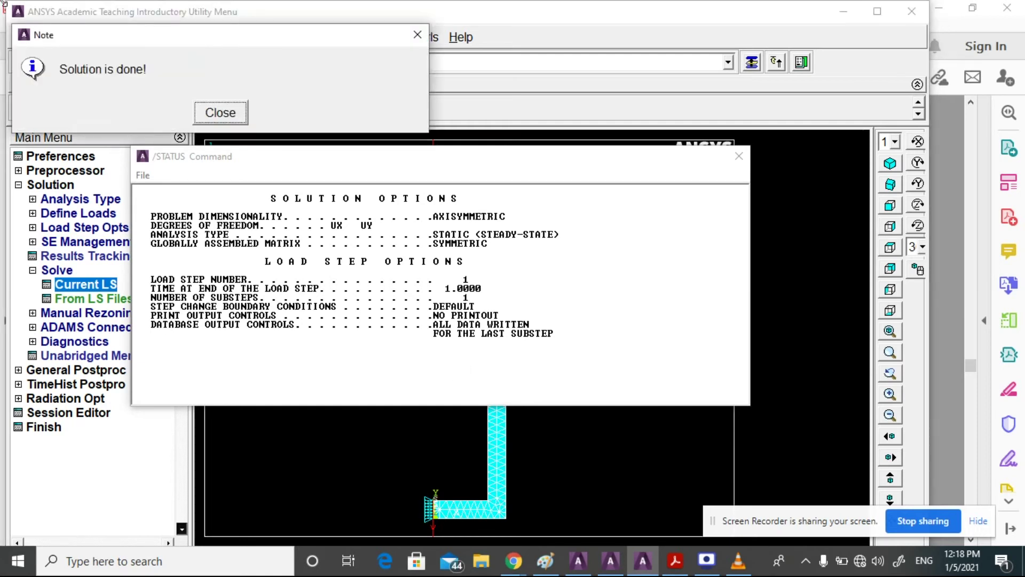
{"action": "left_click", "coordinate": [220, 112]}
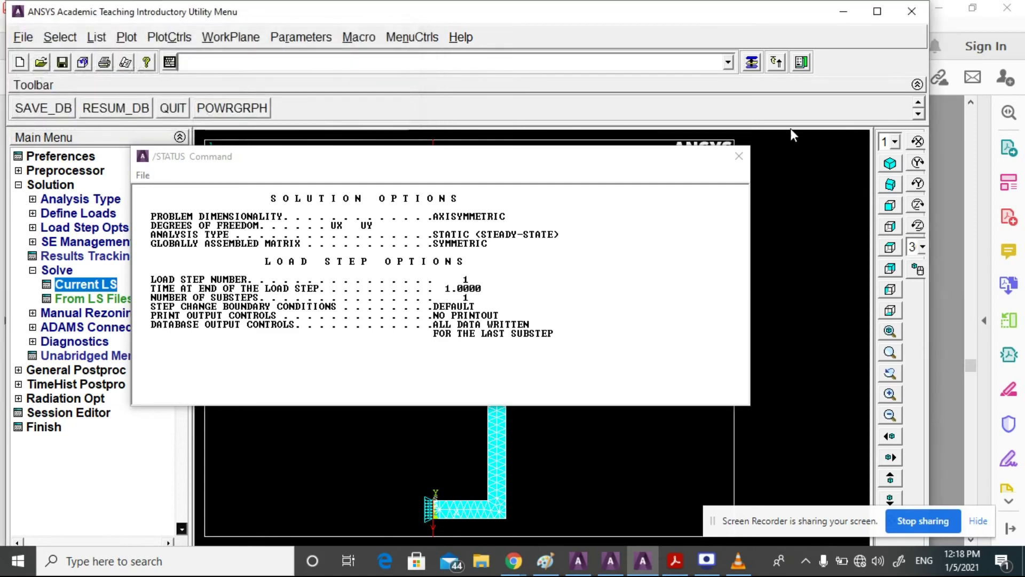
{"action": "left_click", "coordinate": [739, 156]}
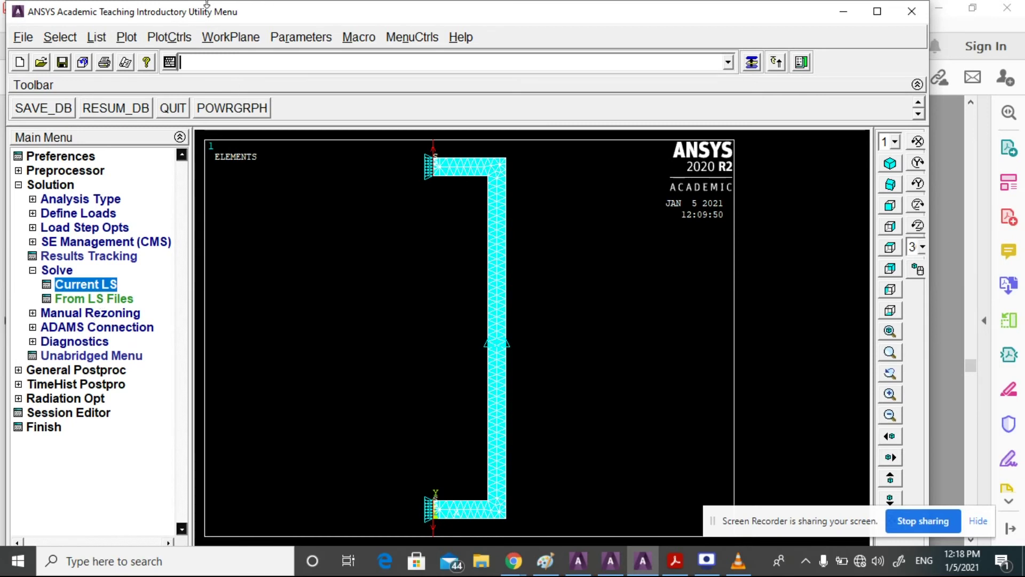
Select from the full set the nodes located between Y coordinates 45 and 55.
{"action": "left_click", "coordinate": [65, 36]}
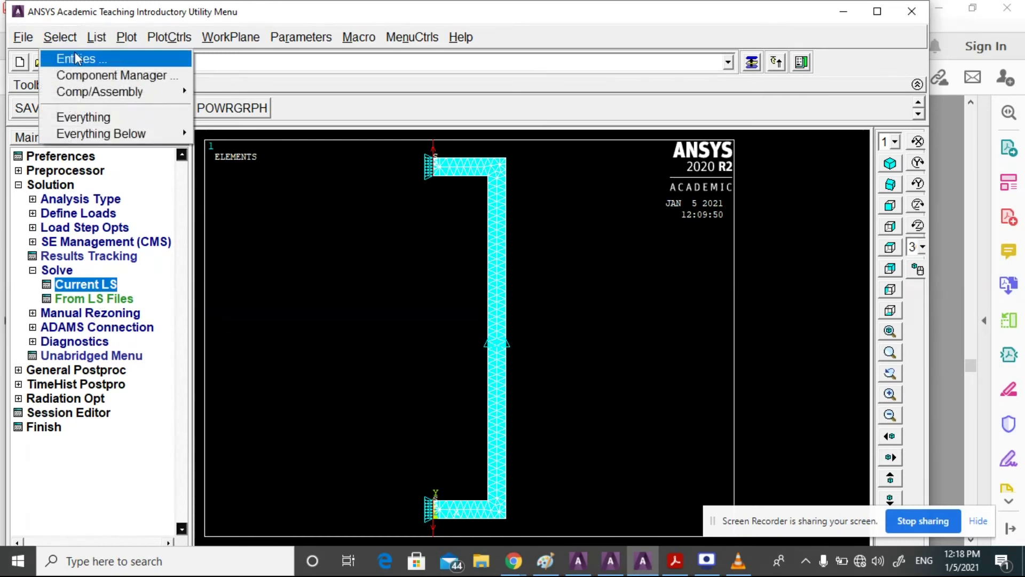
{"action": "left_click", "coordinate": [75, 57]}
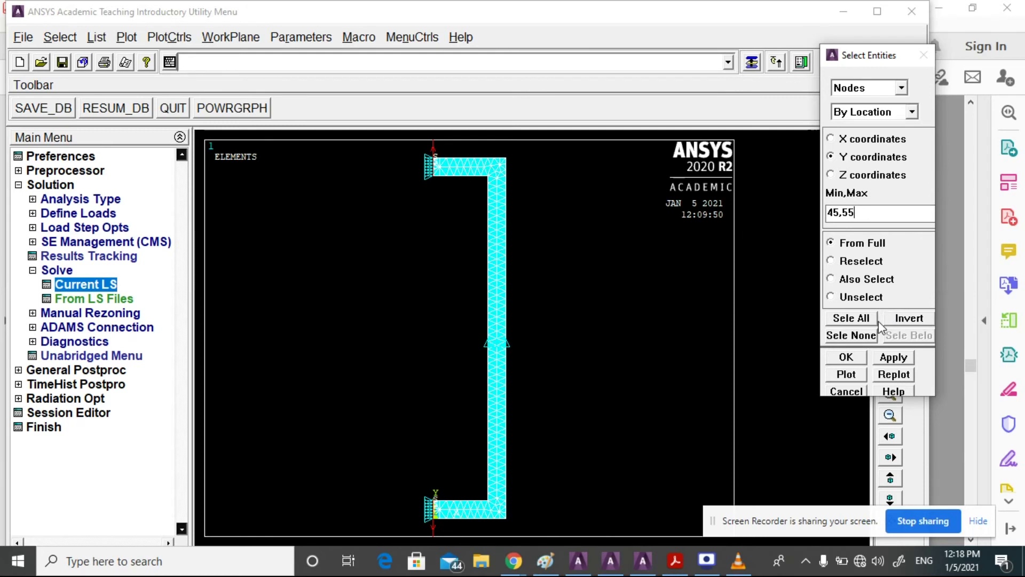
{"action": "left_click", "coordinate": [845, 358]}
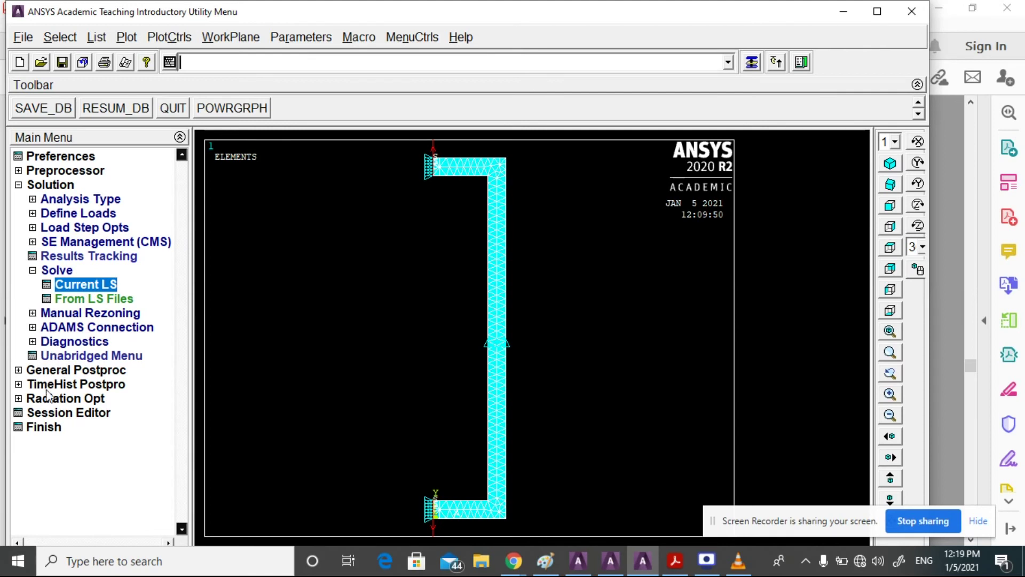
Expand the general postprocessor options, bring up the Results Viewer for file.rst and close it again.
{"action": "left_click", "coordinate": [55, 370]}
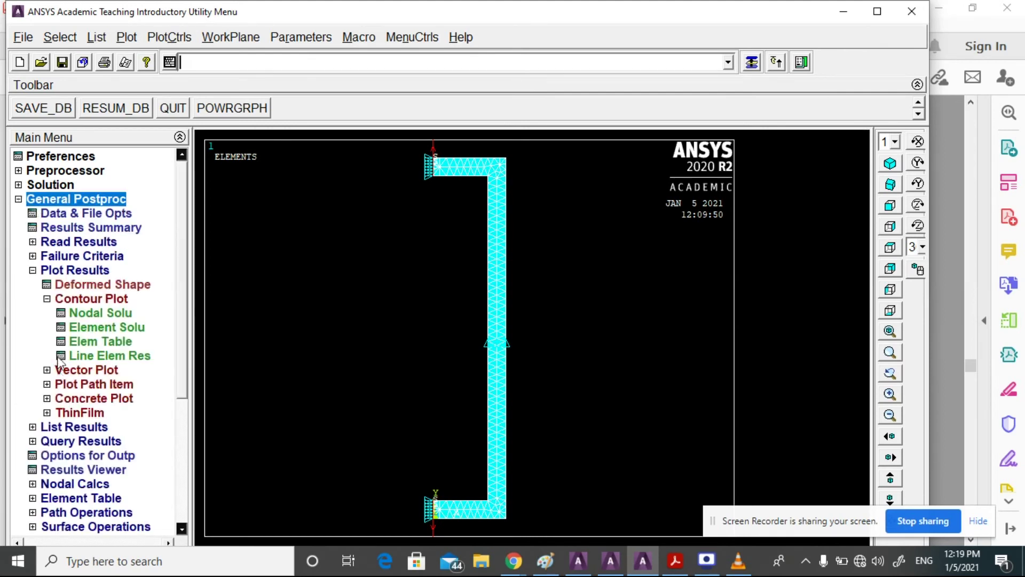
{"action": "left_click", "coordinate": [74, 469]}
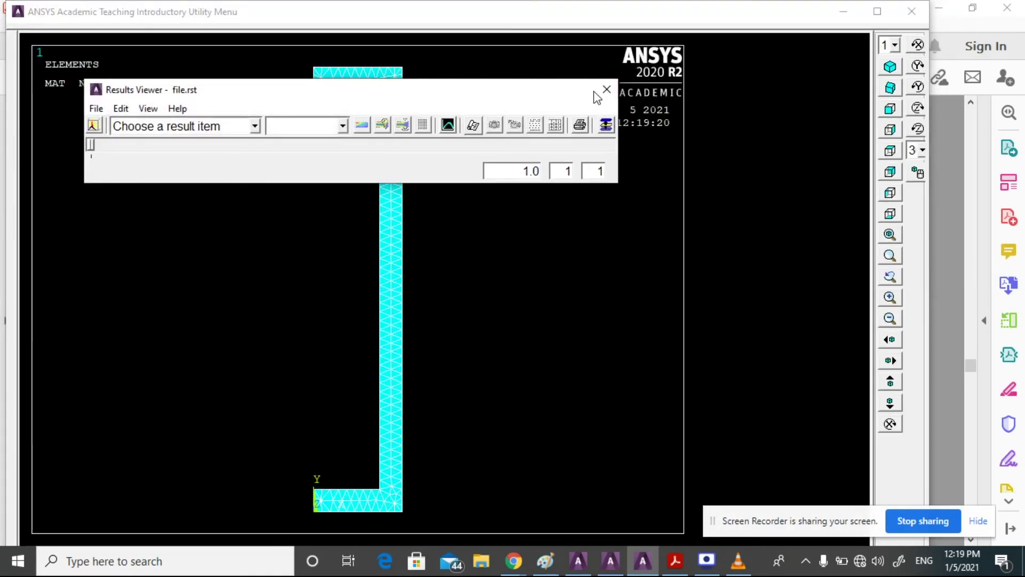
{"action": "left_click", "coordinate": [606, 89]}
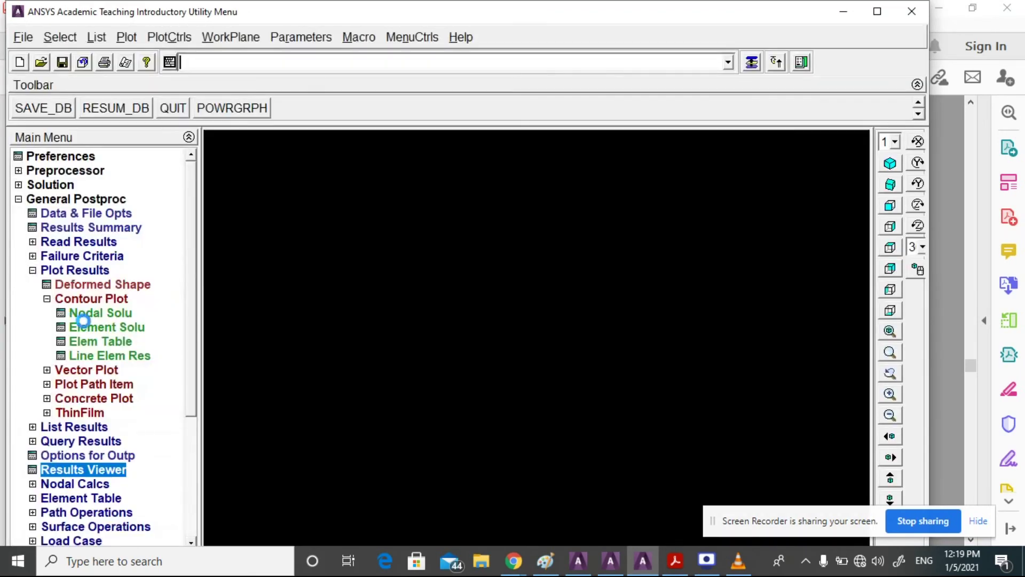
List the nodal solution for the Y-component of stress at the selected nodes.
{"action": "left_click", "coordinate": [86, 431]}
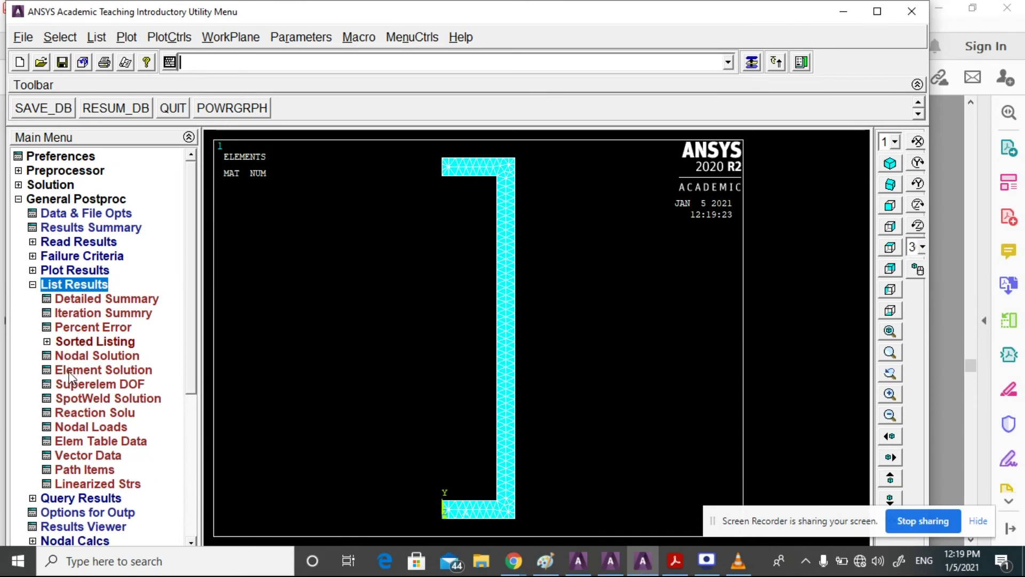
{"action": "left_click", "coordinate": [89, 356]}
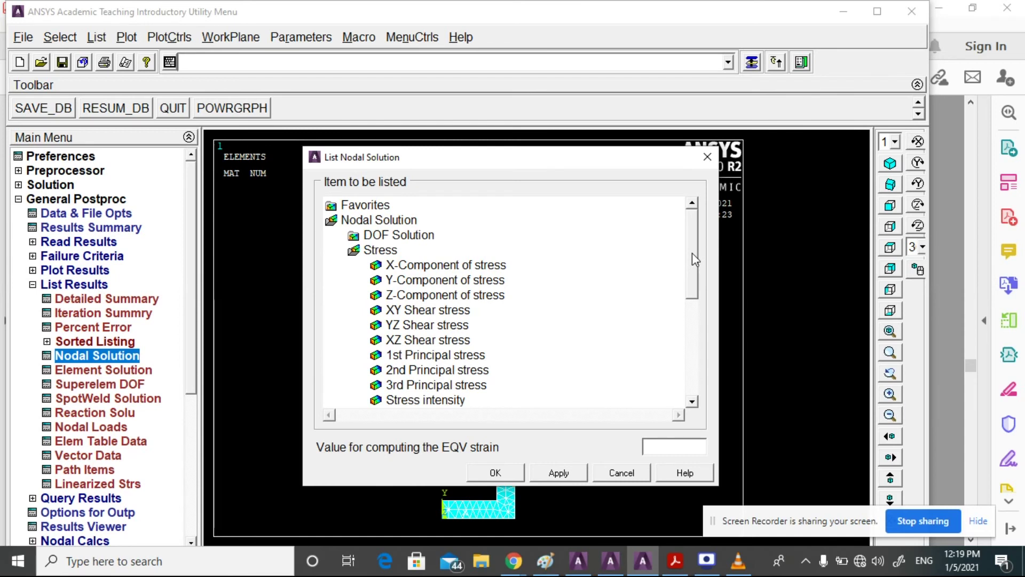
{"action": "left_click_drag", "start_coordinate": [692, 252], "coordinate": [677, 371]}
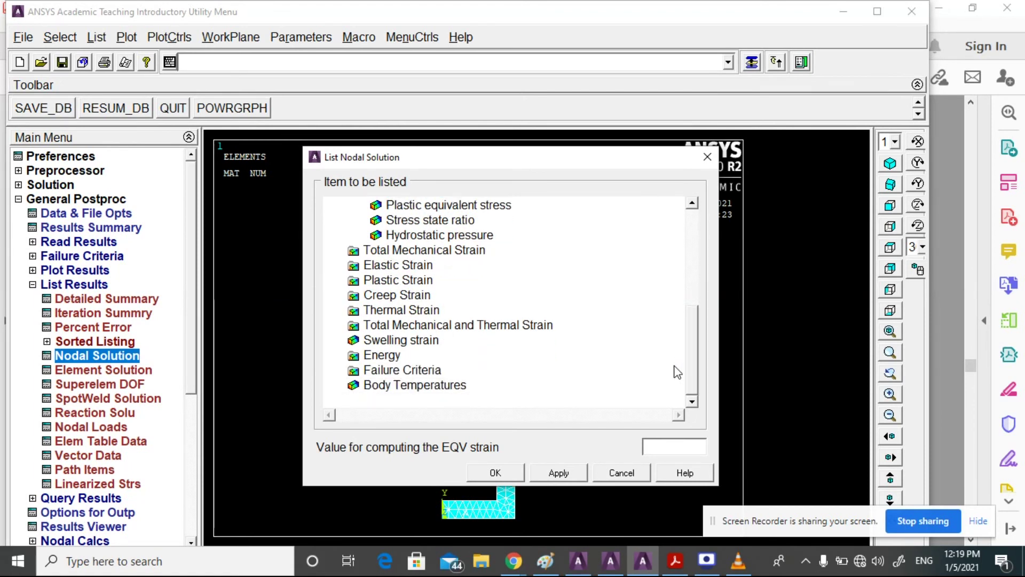
{"action": "left_click_drag", "start_coordinate": [678, 372], "coordinate": [693, 260]}
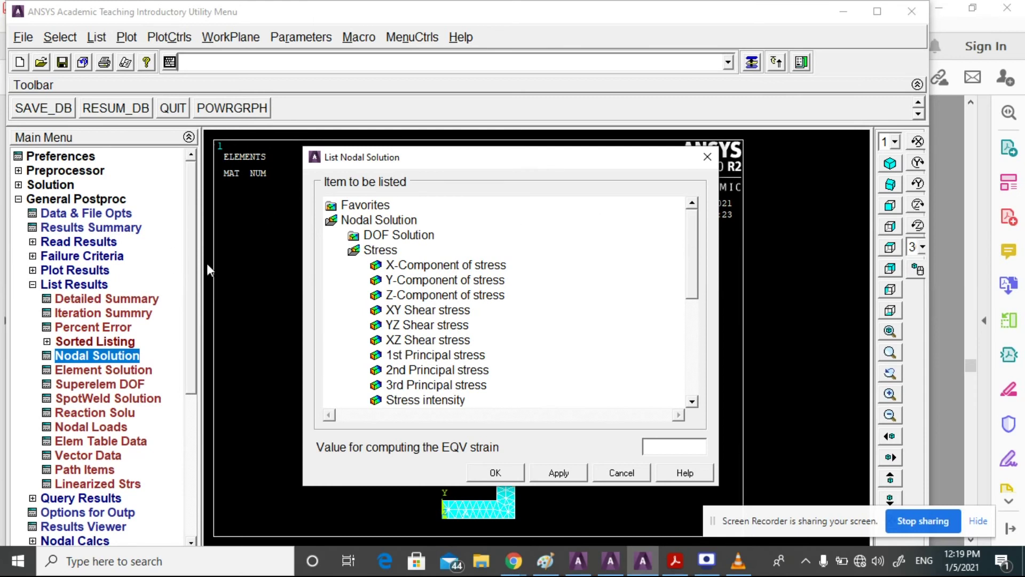
{"action": "left_click", "coordinate": [425, 281]}
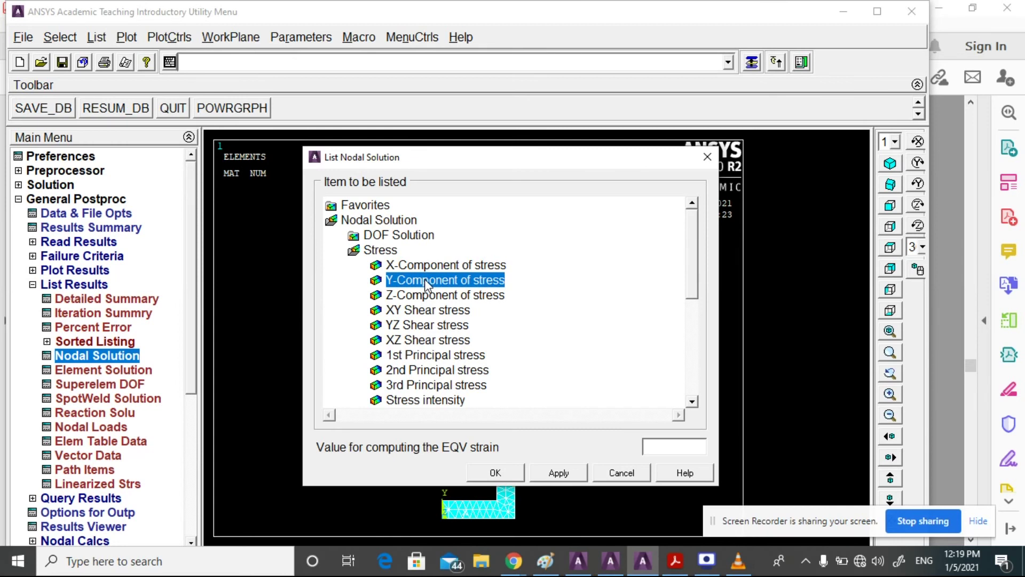
{"action": "left_click", "coordinate": [392, 237]}
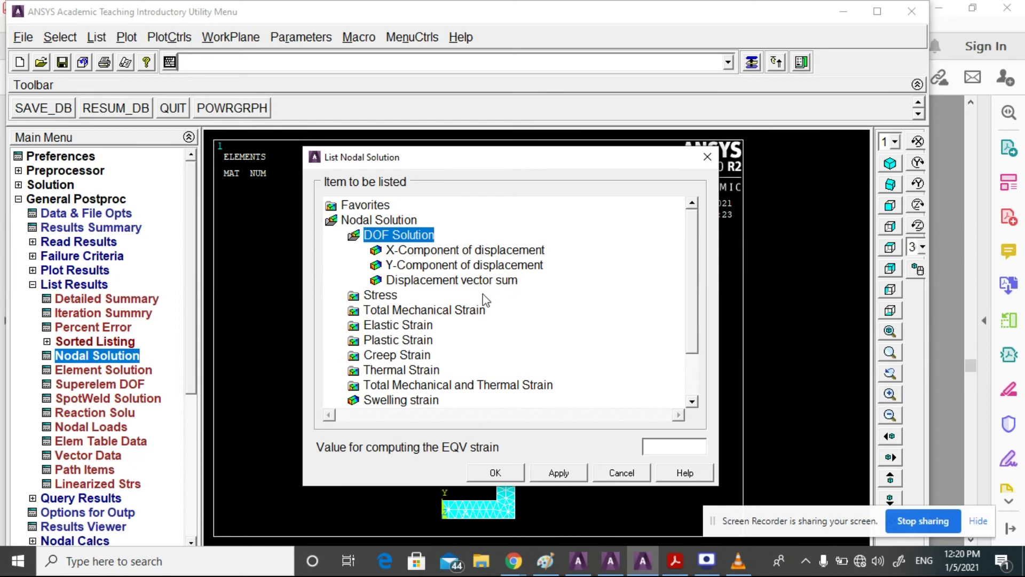
{"action": "left_click", "coordinate": [378, 294]}
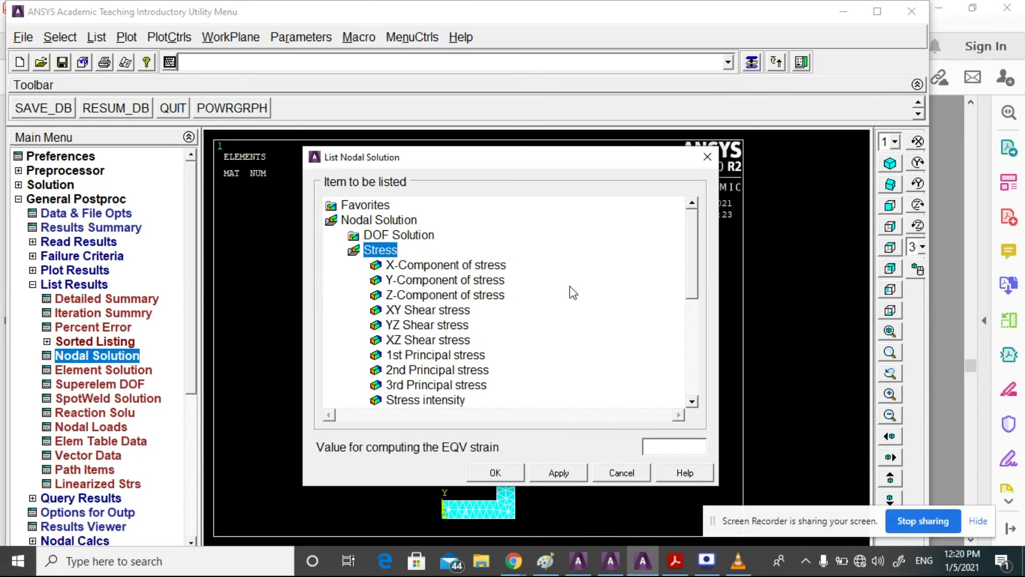
{"action": "left_click", "coordinate": [431, 280]}
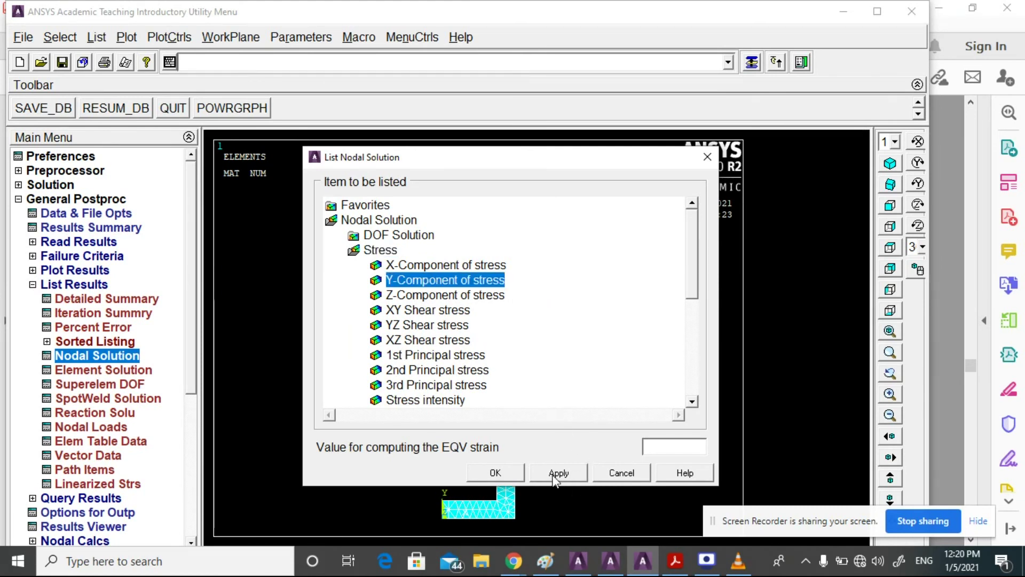
{"action": "left_click", "coordinate": [494, 473]}
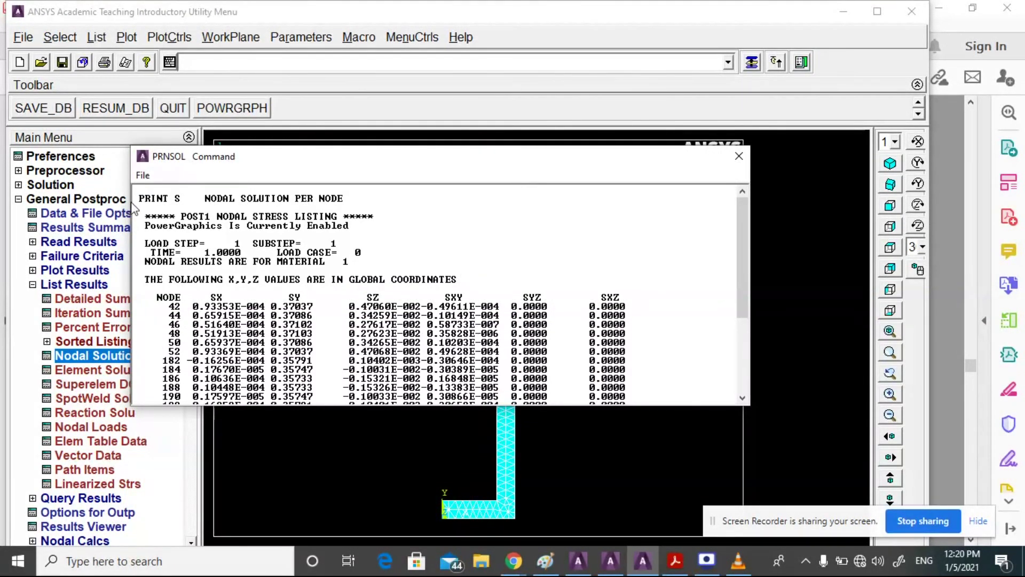
Save the nodal stress listing as a PRNSOL text file in New folder and close the listing.
{"action": "left_click", "coordinate": [143, 175]}
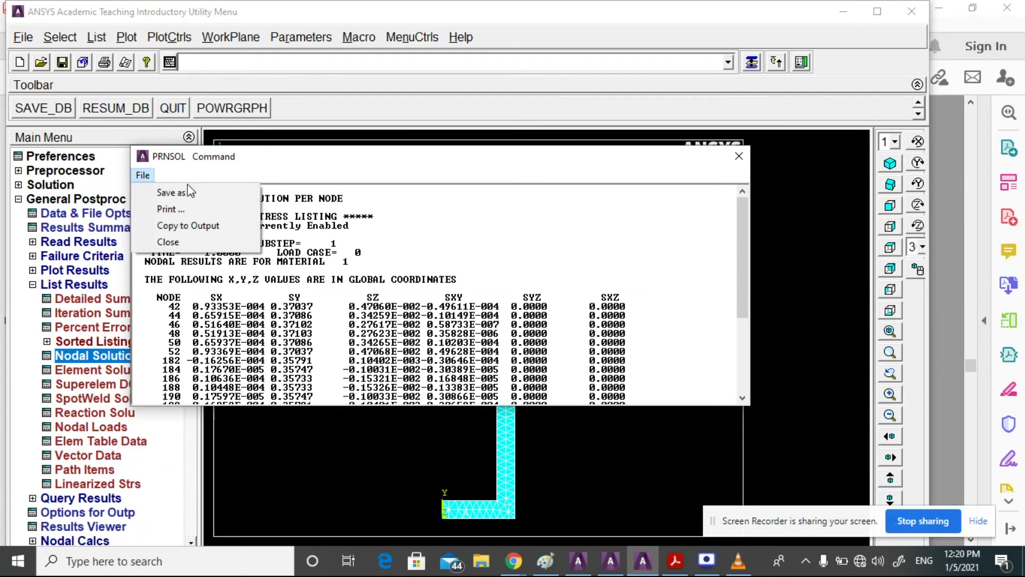
{"action": "left_click", "coordinate": [184, 198]}
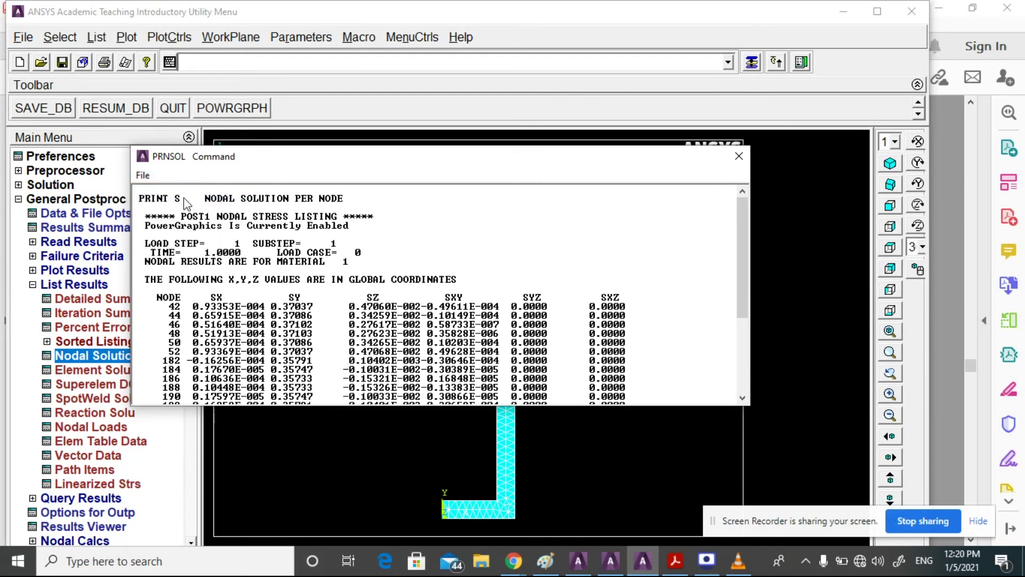
{"action": "left_click", "coordinate": [283, 446]}
{"action": "type", "text": ".txt"}
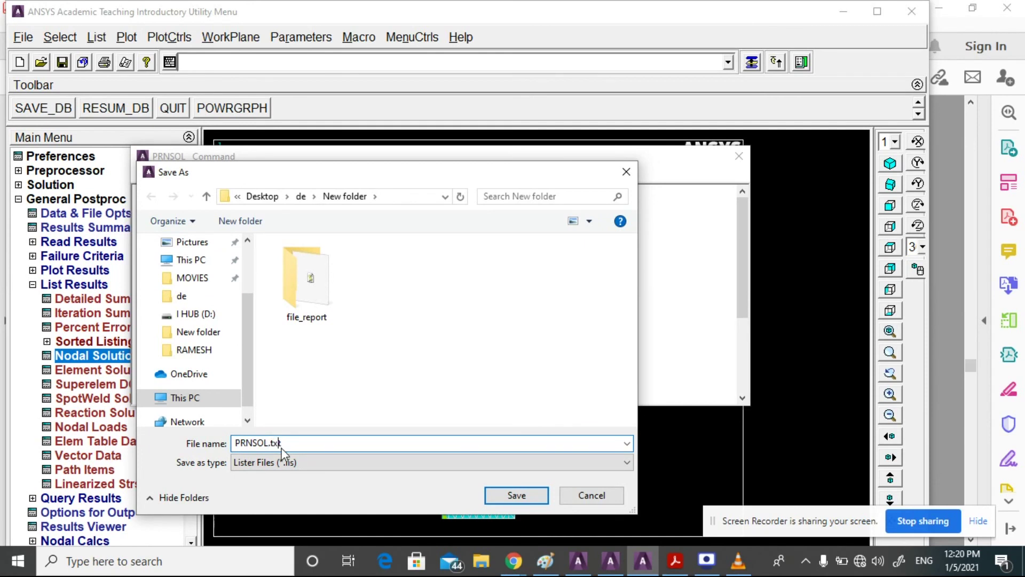
{"action": "type", "text": "7.1."}
{"action": "left_click", "coordinate": [514, 496]}
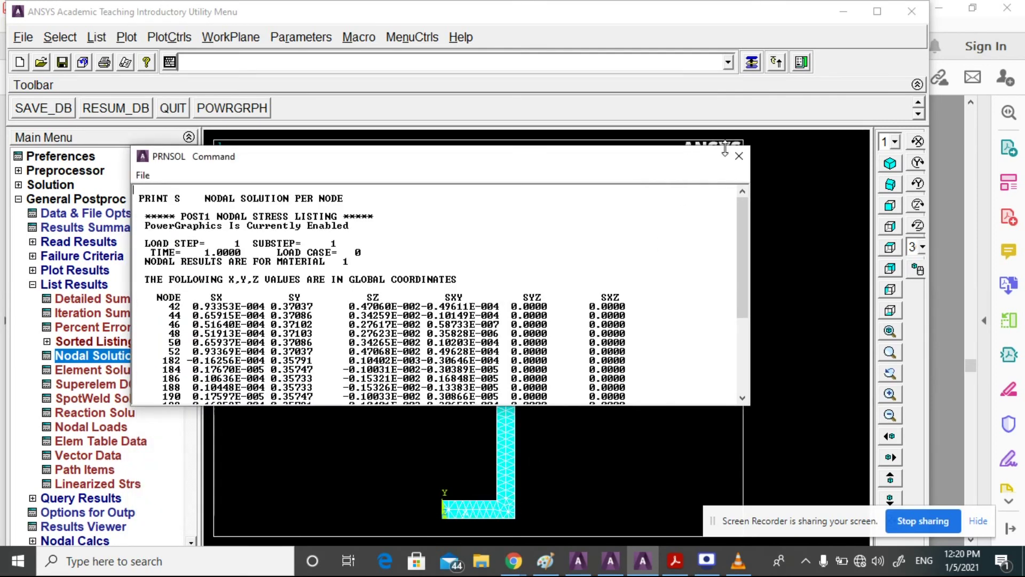
{"action": "left_click", "coordinate": [738, 157]}
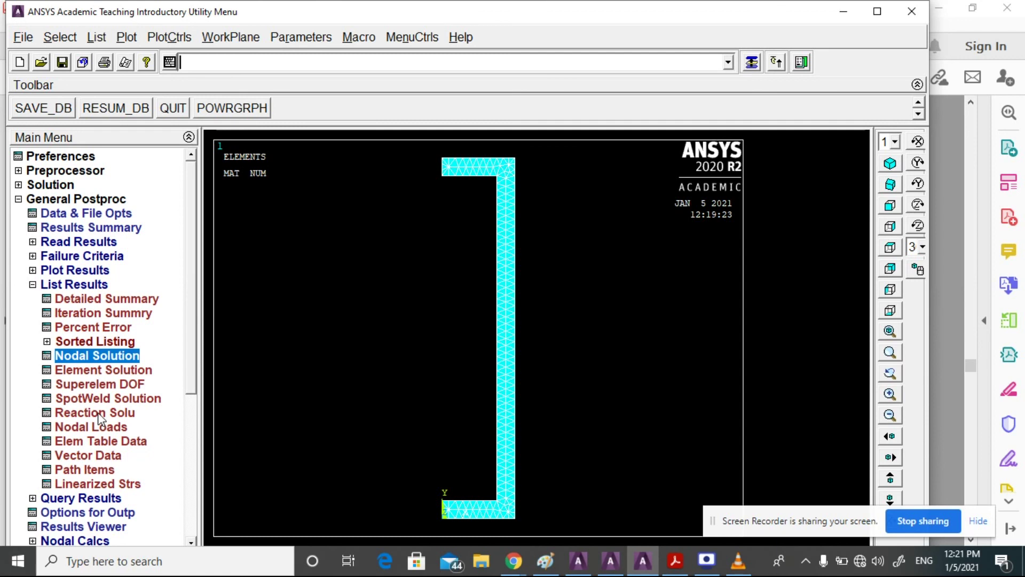
Plot the nodal solution contour of the Y-component of stress on the deformed shape only.
{"action": "left_click", "coordinate": [76, 272]}
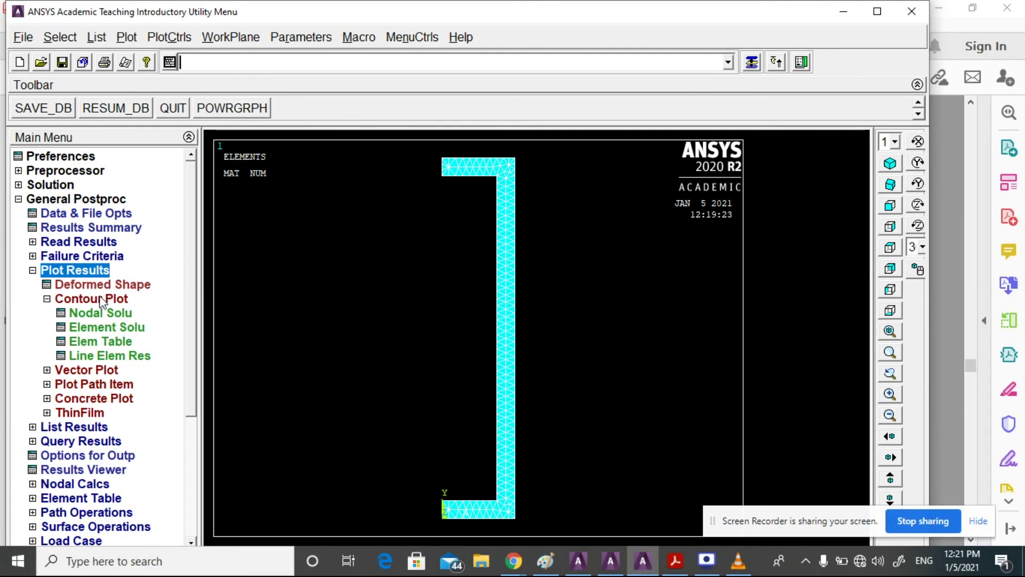
{"action": "left_click", "coordinate": [113, 313]}
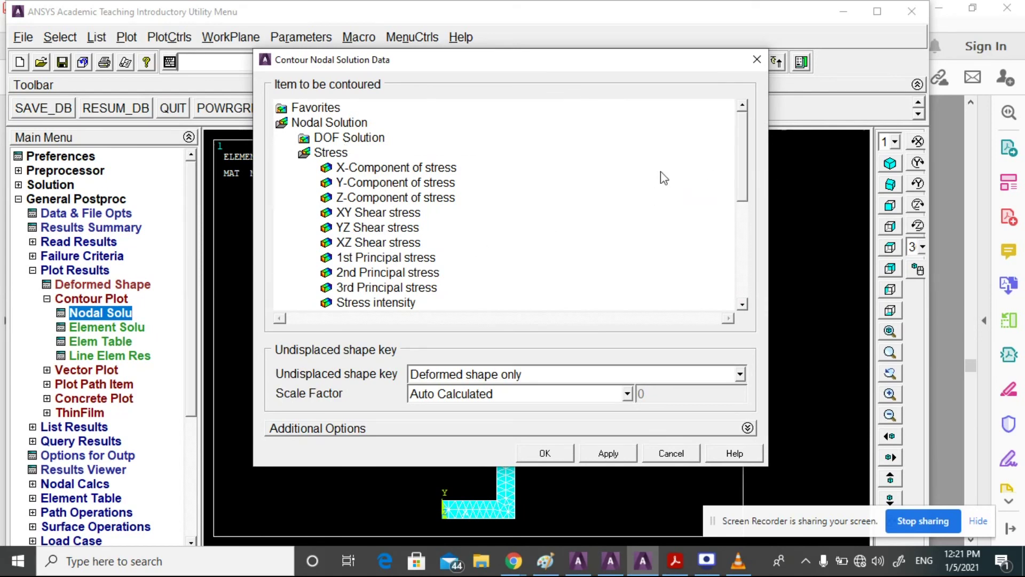
{"action": "left_click", "coordinate": [386, 184]}
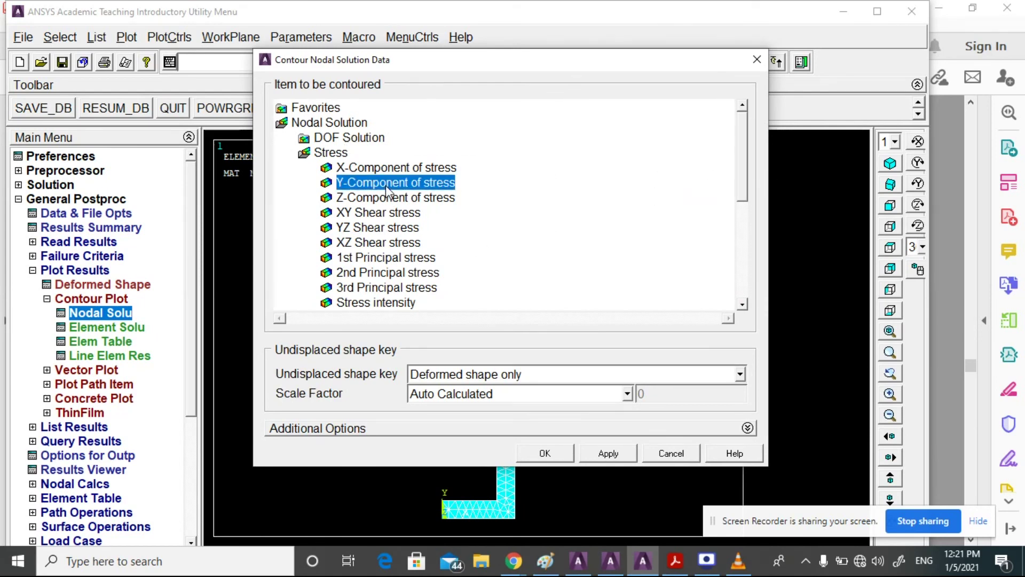
{"action": "left_click", "coordinate": [545, 453]}
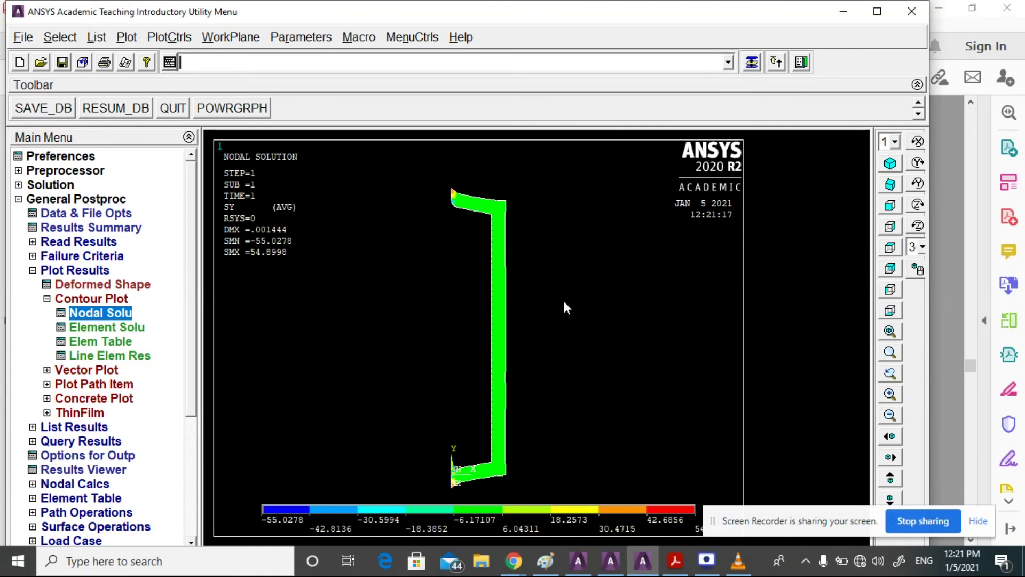
Plot the nodal solution contour of the von Mises stress on the deformed shape only.
{"action": "left_click", "coordinate": [95, 312]}
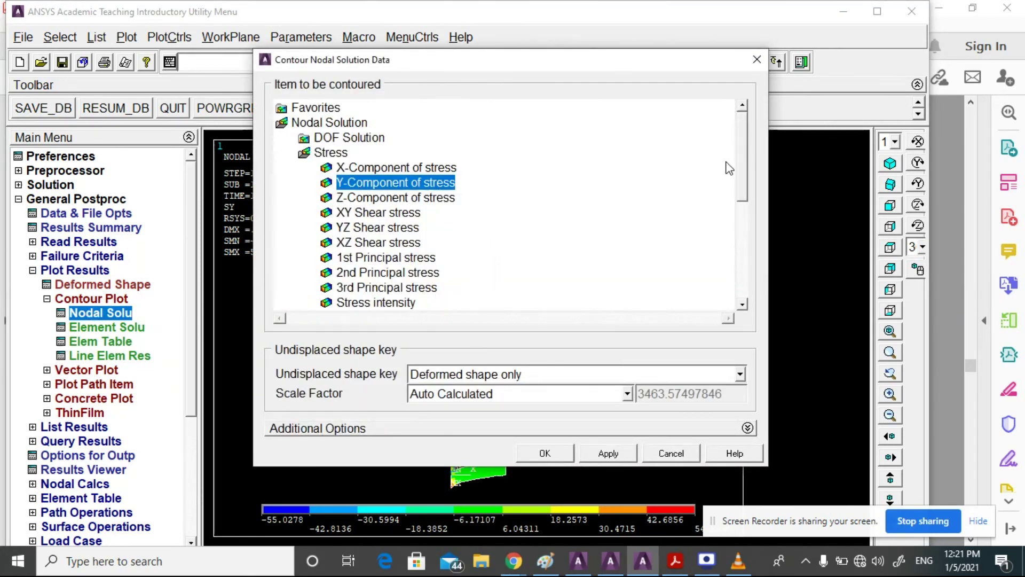
{"action": "left_click_drag", "start_coordinate": [742, 163], "coordinate": [753, 217]}
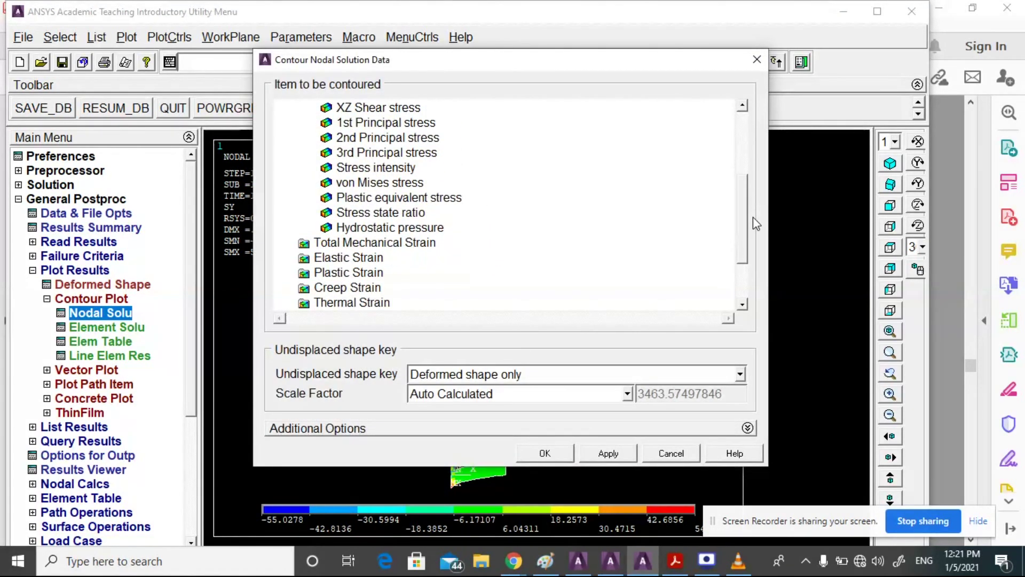
{"action": "left_click", "coordinate": [374, 183]}
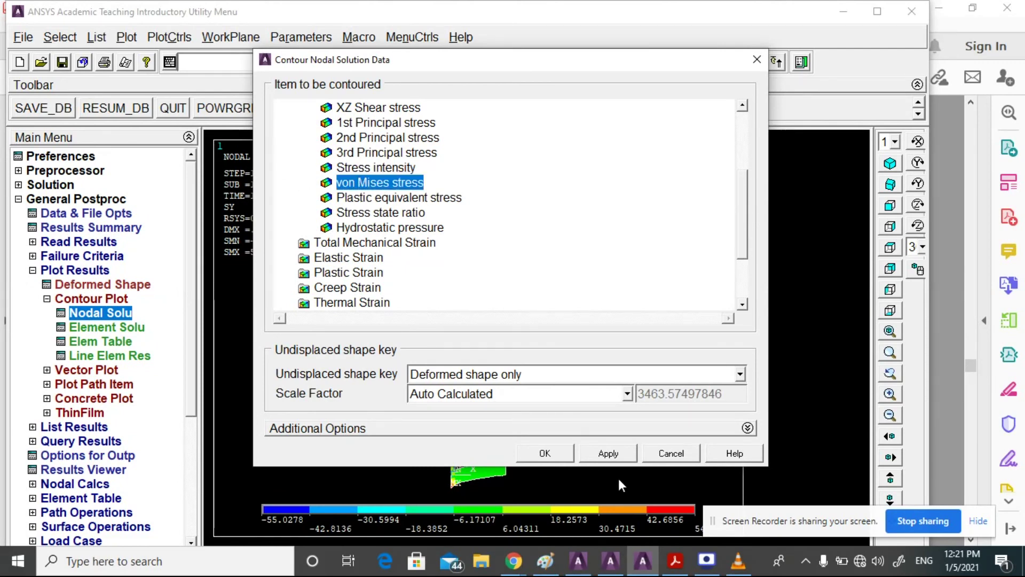
{"action": "left_click", "coordinate": [545, 453]}
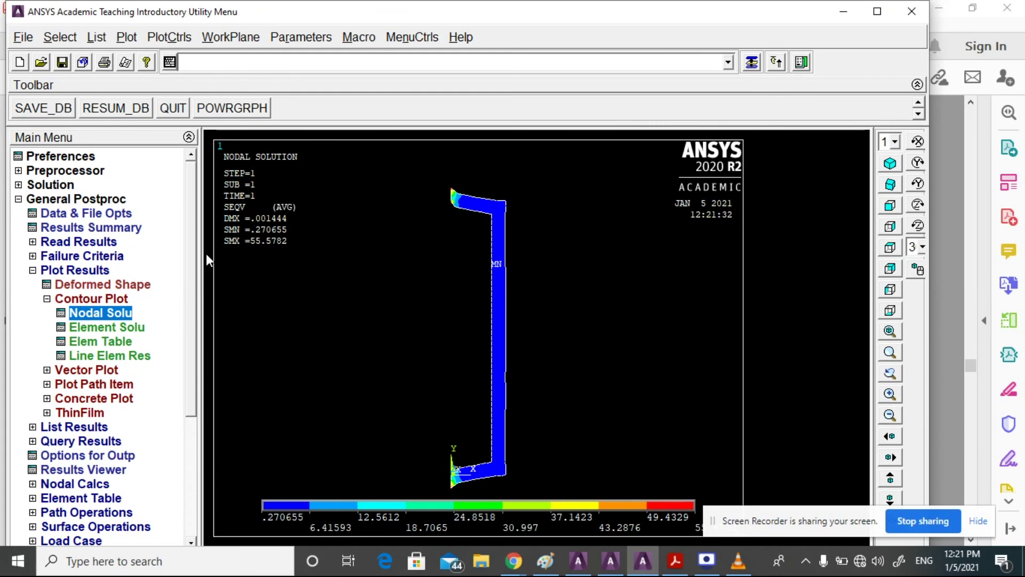
Start the report generator with file_report as the report location in Append mode.
{"action": "left_click", "coordinate": [23, 37]}
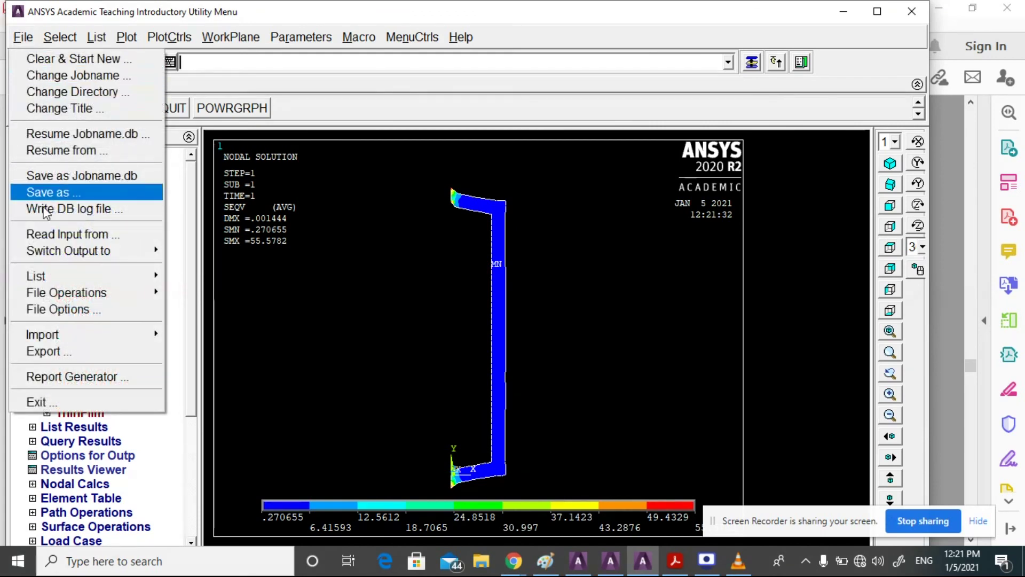
{"action": "left_click", "coordinate": [85, 375]}
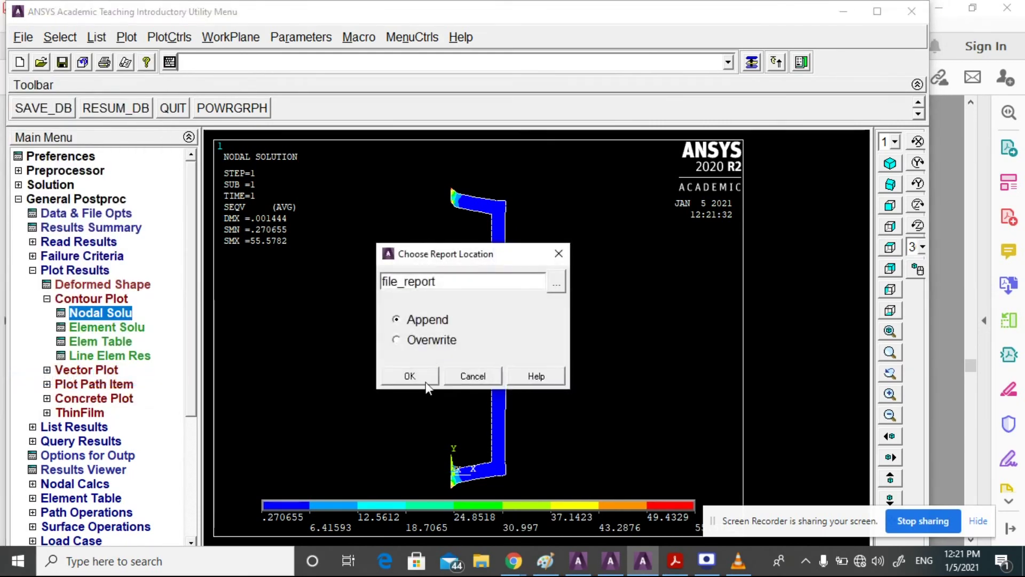
{"action": "left_click", "coordinate": [418, 381]}
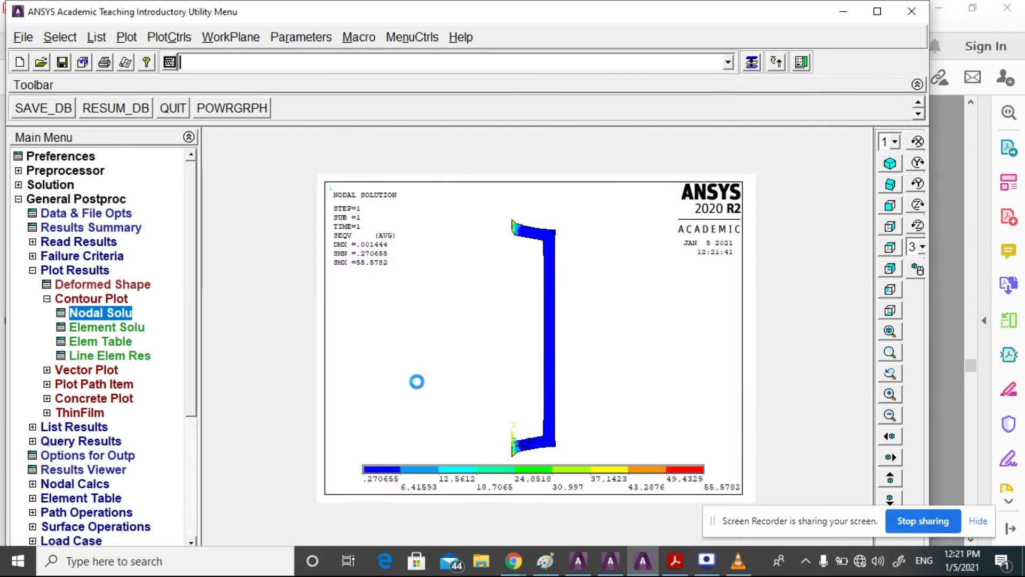
Capture the von Mises stress contour as a report image with a caption beginning "7.1." and close the report generator.
{"action": "left_click", "coordinate": [793, 216]}
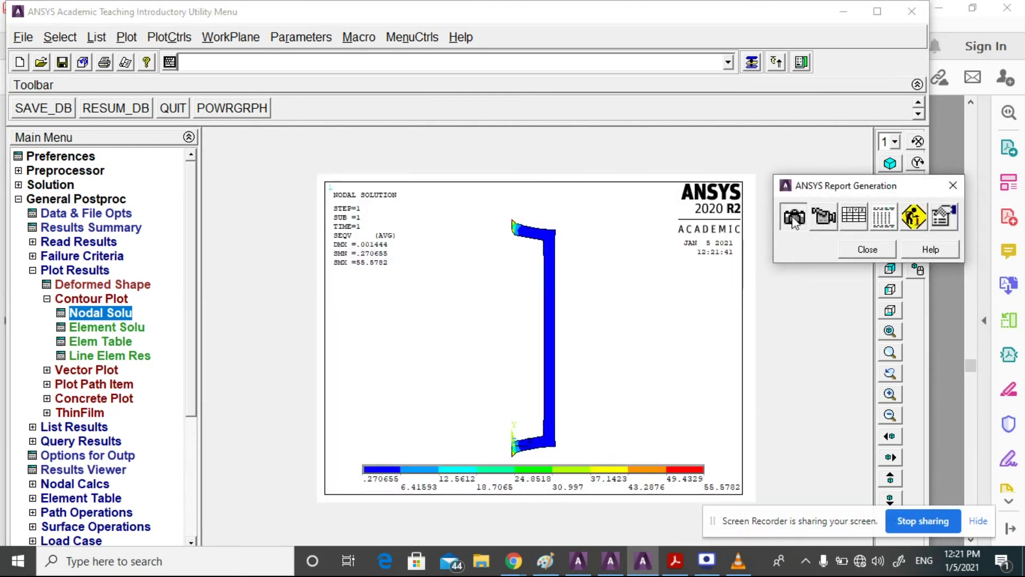
{"action": "left_click_drag", "start_coordinate": [426, 322], "coordinate": [287, 350]}
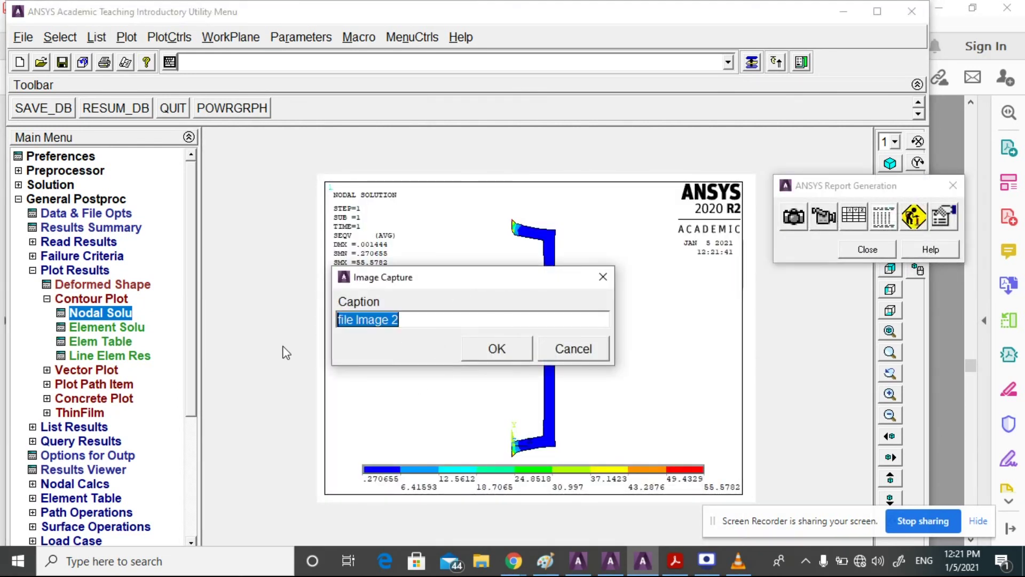
{"action": "type", "text": "7"}
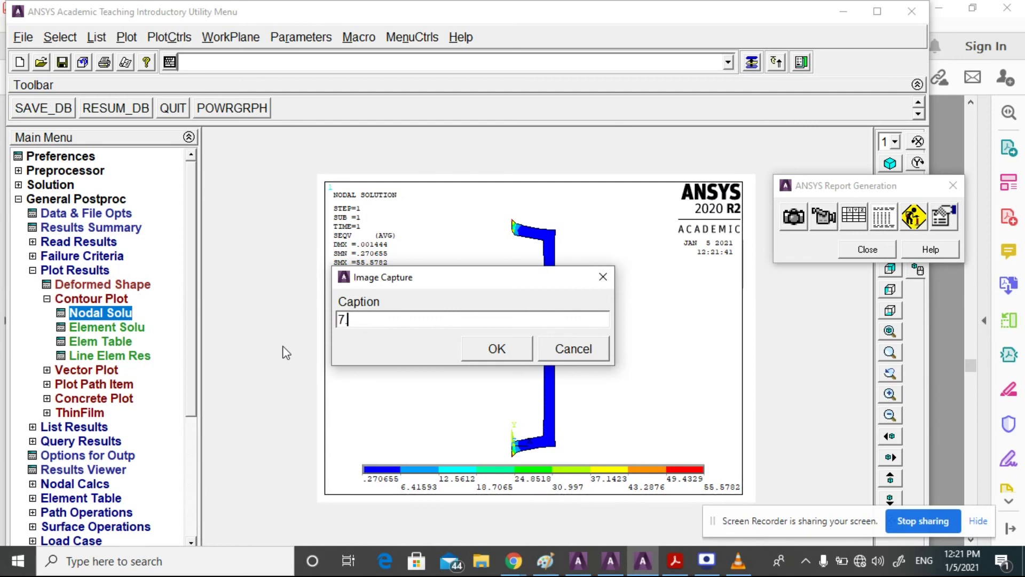
{"action": "type", "text": ".1."}
{"action": "left_click", "coordinate": [496, 348]}
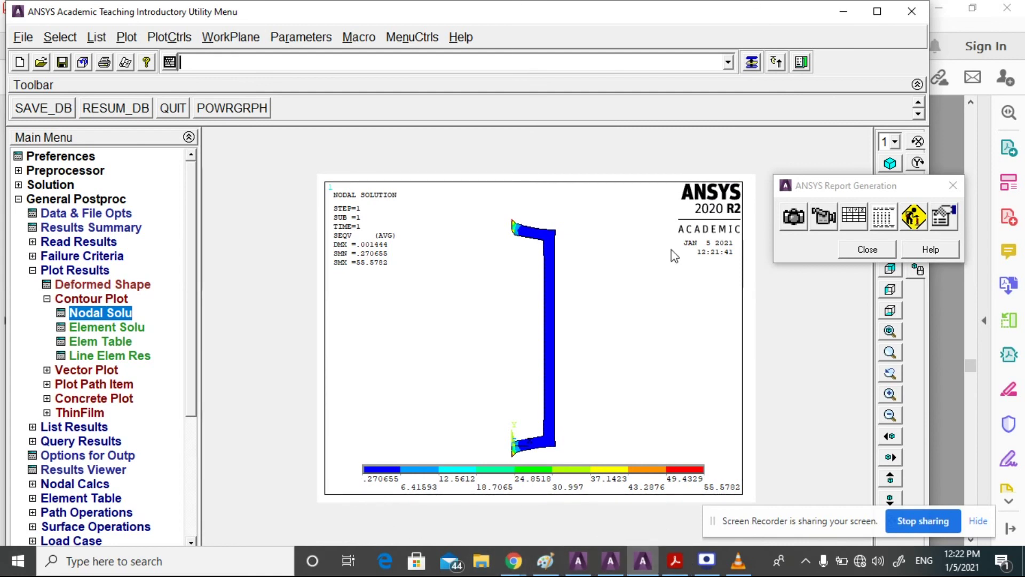
{"action": "left_click", "coordinate": [858, 251]}
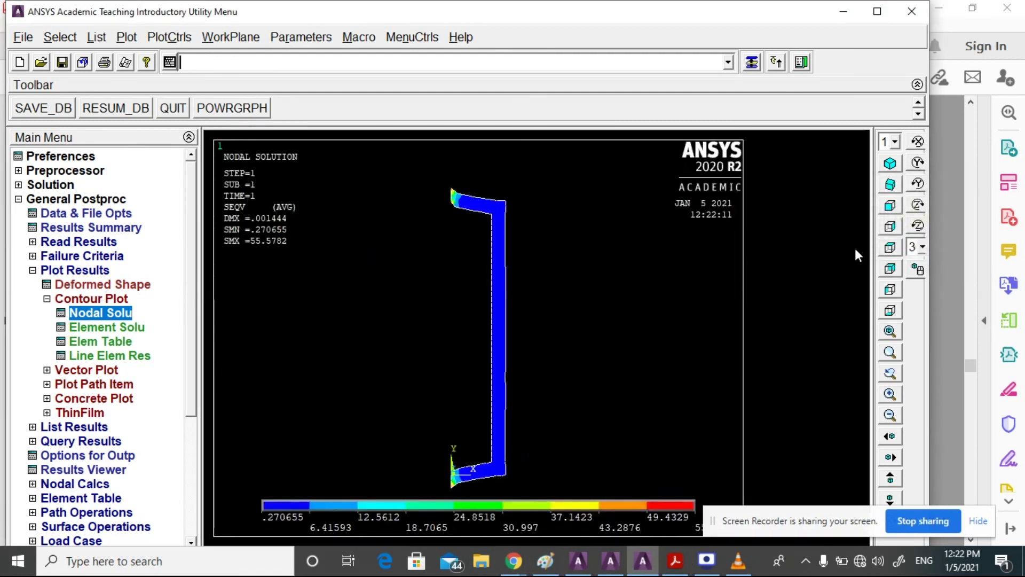